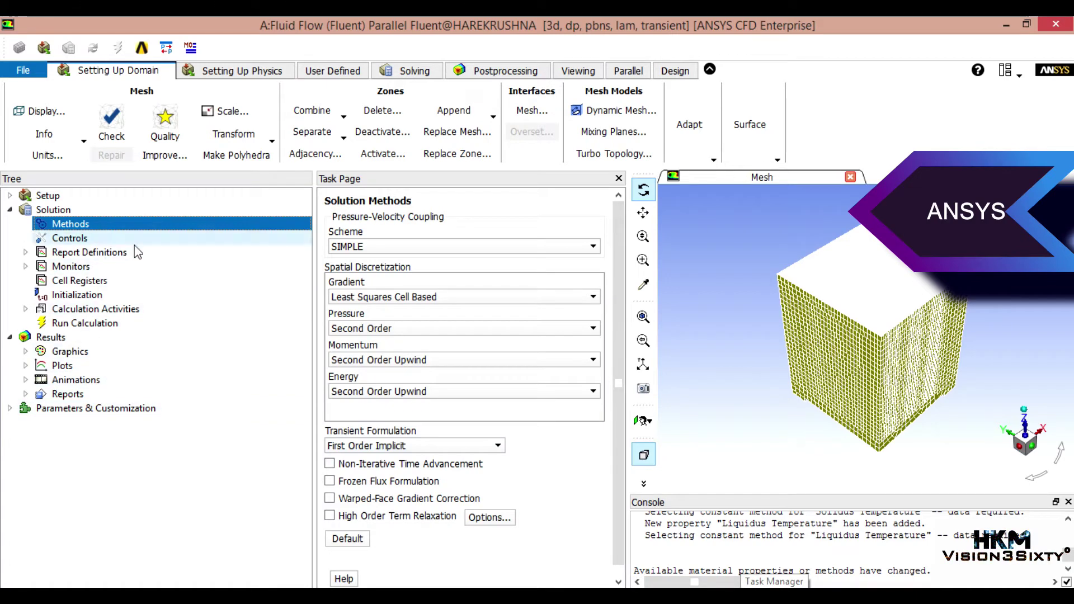
Step: Switch the pressure-velocity coupling scheme to PISO in Solution Methods
{"action": "left_click", "coordinate": [55, 210]}
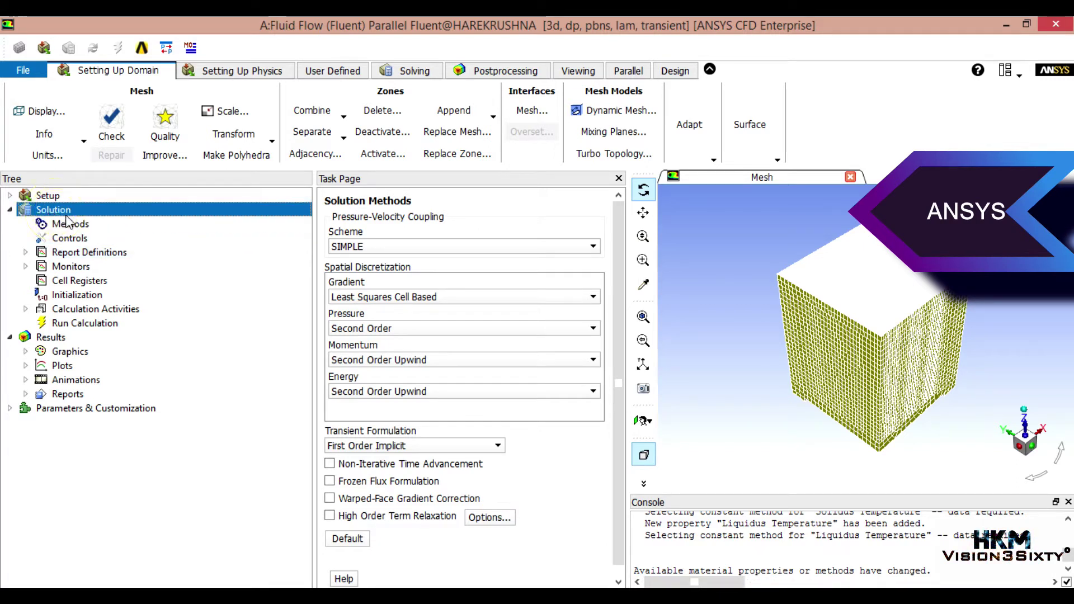
{"action": "left_click", "coordinate": [70, 225]}
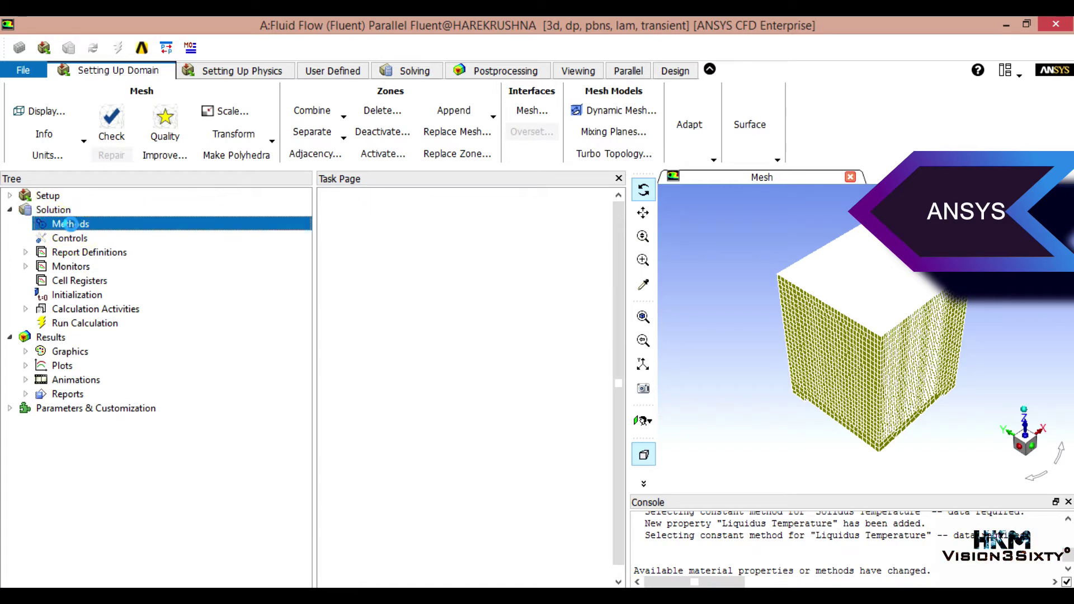
{"action": "left_click", "coordinate": [382, 246]}
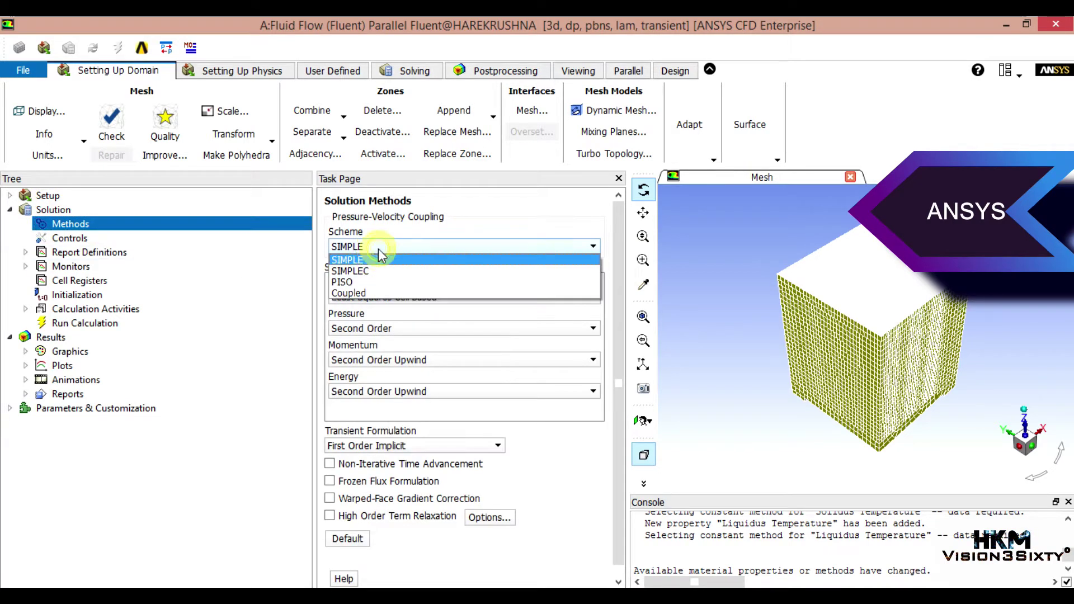
{"action": "left_click", "coordinate": [367, 288]}
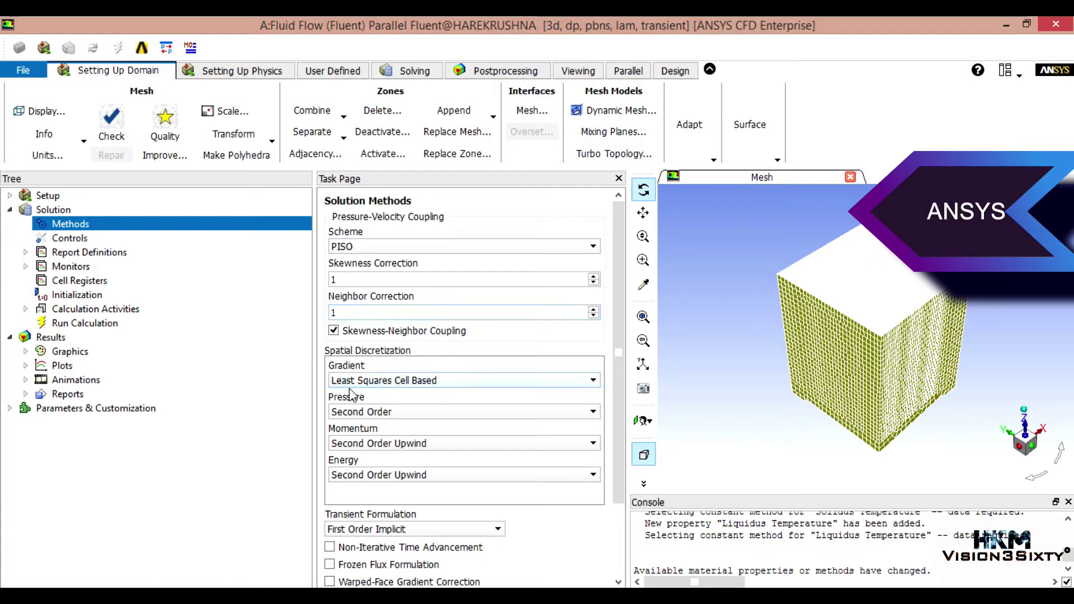
Step: Set pressure discretization to PRESTO! and momentum and energy to Third-Order MUSCL
{"action": "left_click", "coordinate": [374, 414]}
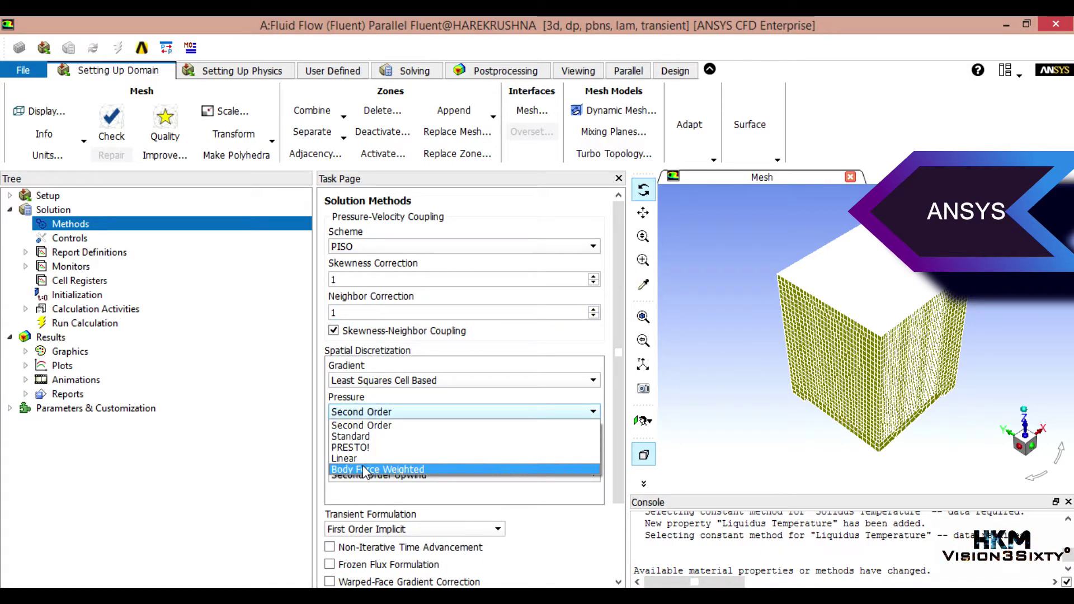
{"action": "left_click", "coordinate": [353, 447]}
{"action": "left_click", "coordinate": [391, 443]}
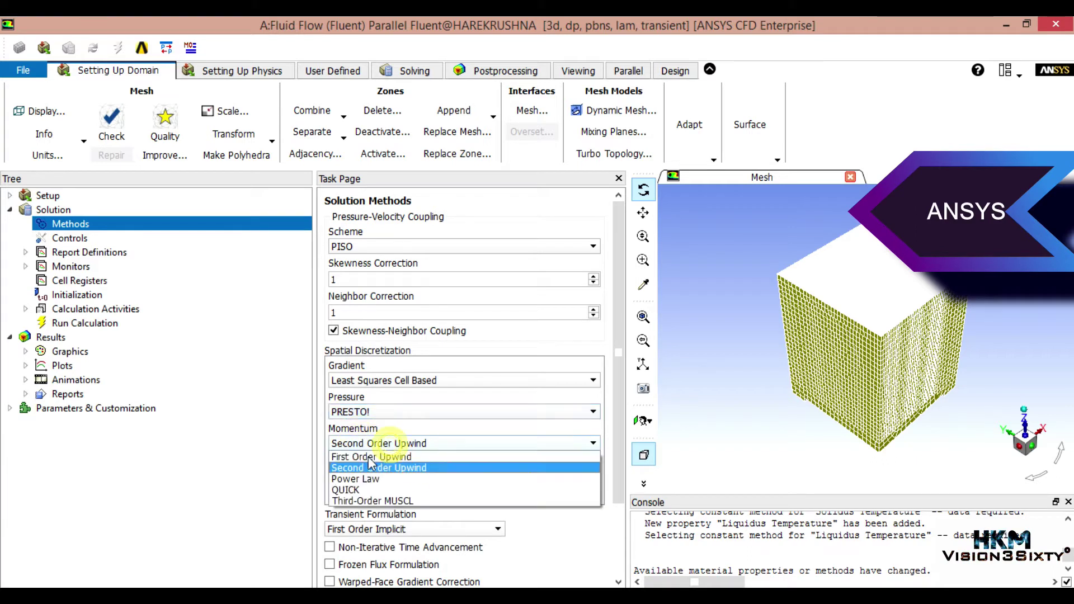
{"action": "left_click", "coordinate": [357, 501]}
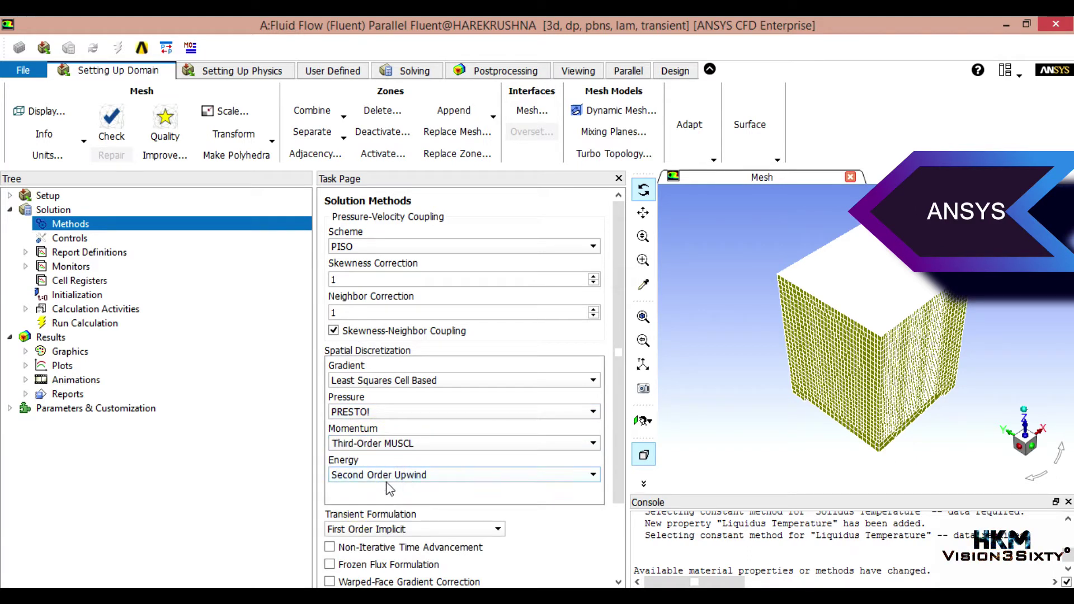
{"action": "left_click", "coordinate": [388, 475]}
{"action": "left_click", "coordinate": [365, 530]}
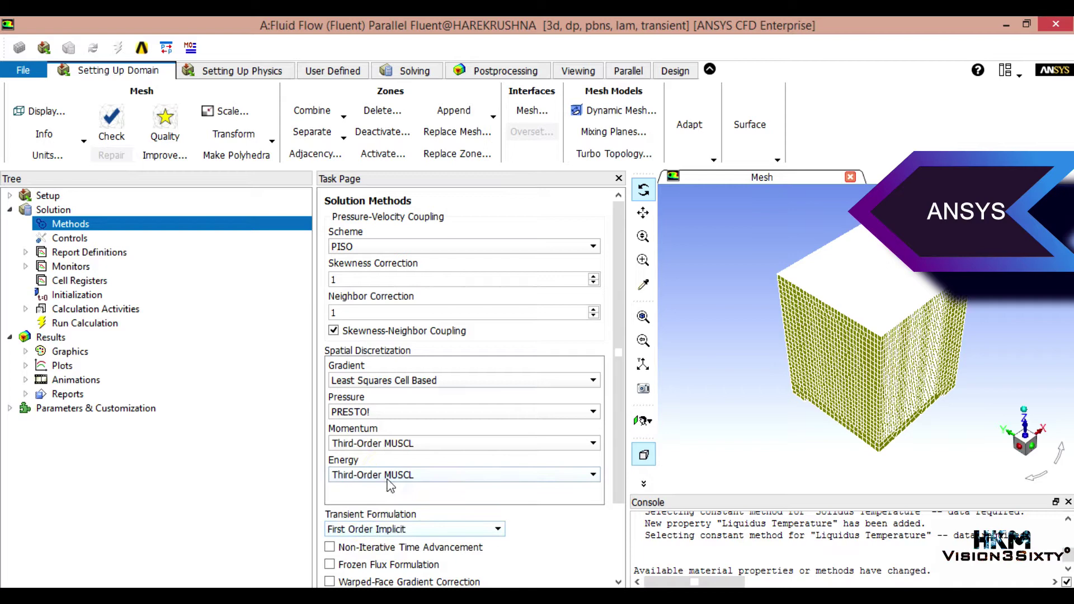
{"action": "scroll", "coordinate": [389, 485], "scroll_direction": "down", "scroll_amount": 3}
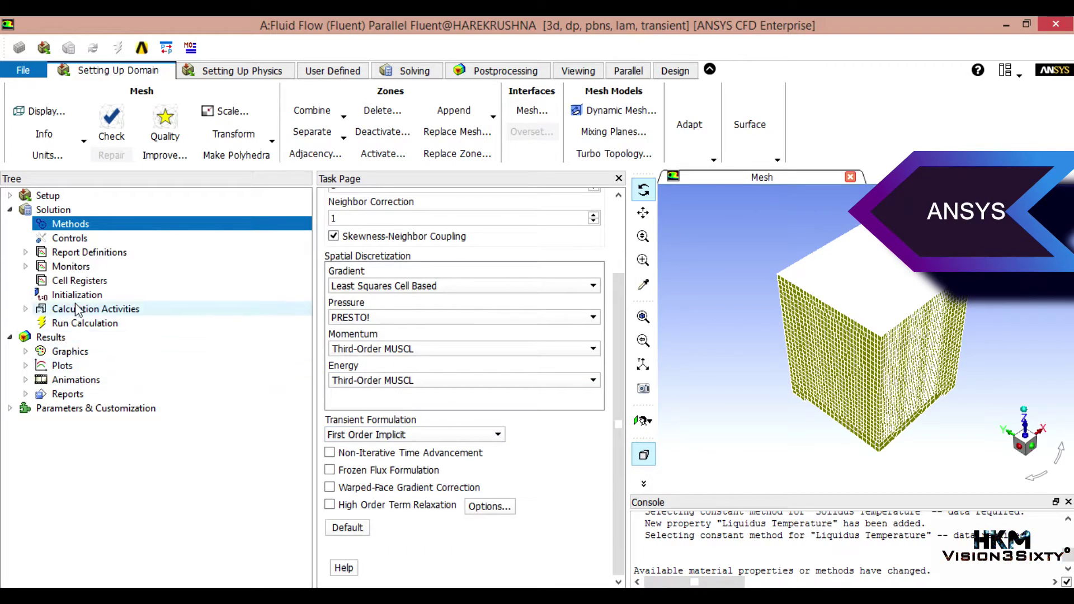
Step: Set the energy under-relaxation factor to 0.7 in Solution Controls
{"action": "left_click", "coordinate": [79, 242]}
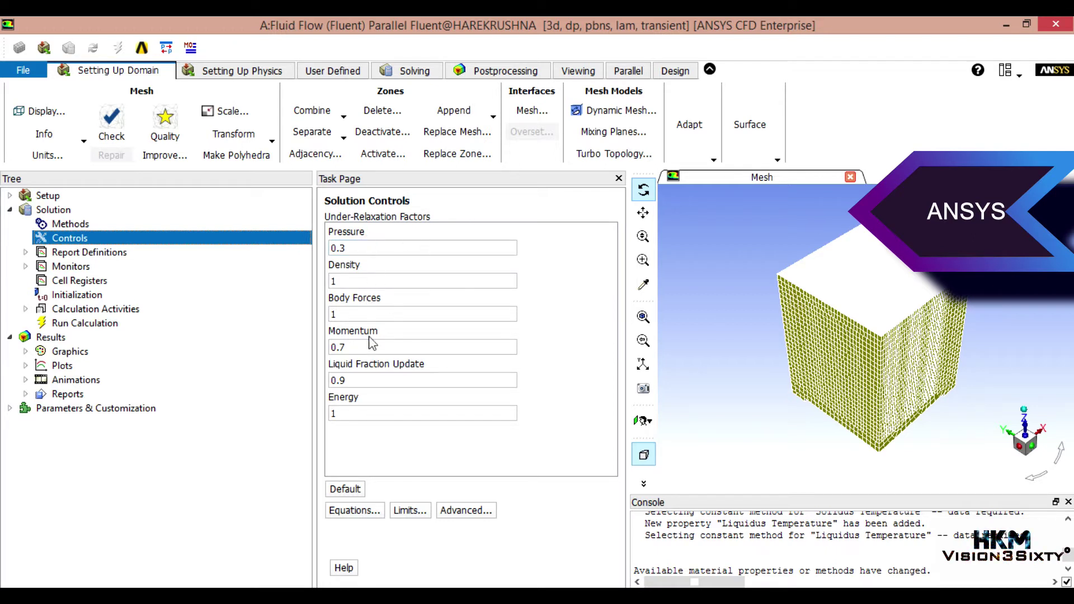
{"action": "double_click", "coordinate": [351, 414]}
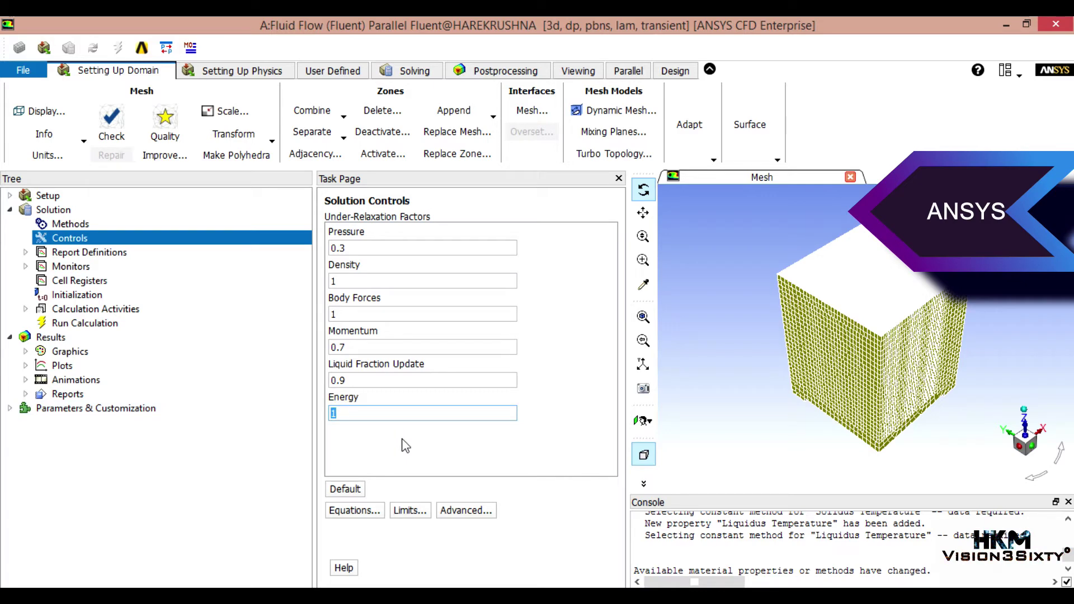
{"action": "type", "text": "0.7"}
{"action": "left_click", "coordinate": [122, 469]}
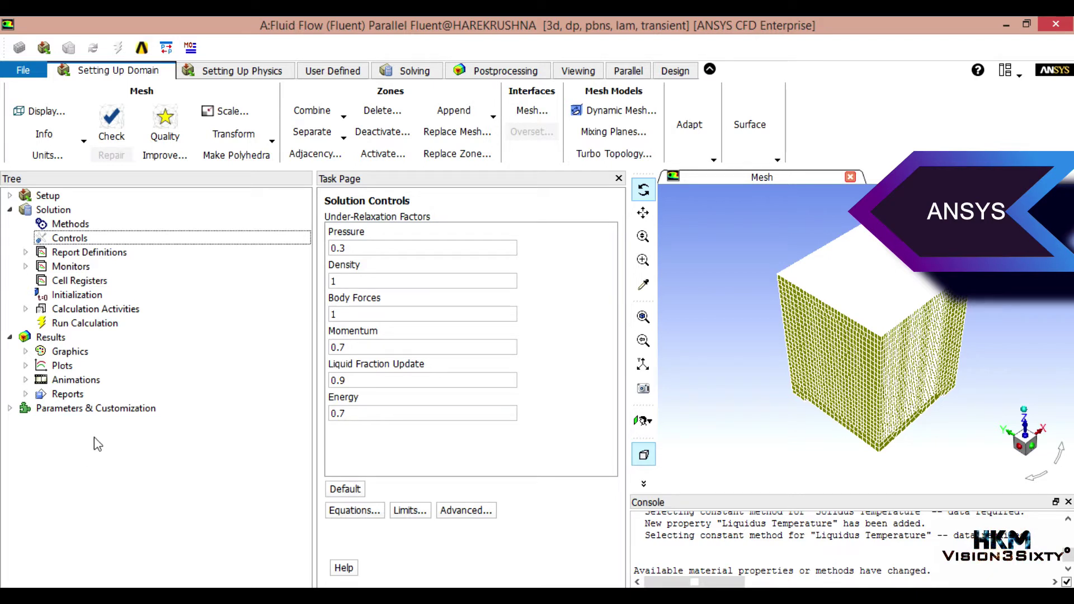
Step: Expand Report Definitions to list delta-time, flow-time and iters-per-timestep, enlarging and orbiting the mesh view
{"action": "left_click", "coordinate": [25, 252]}
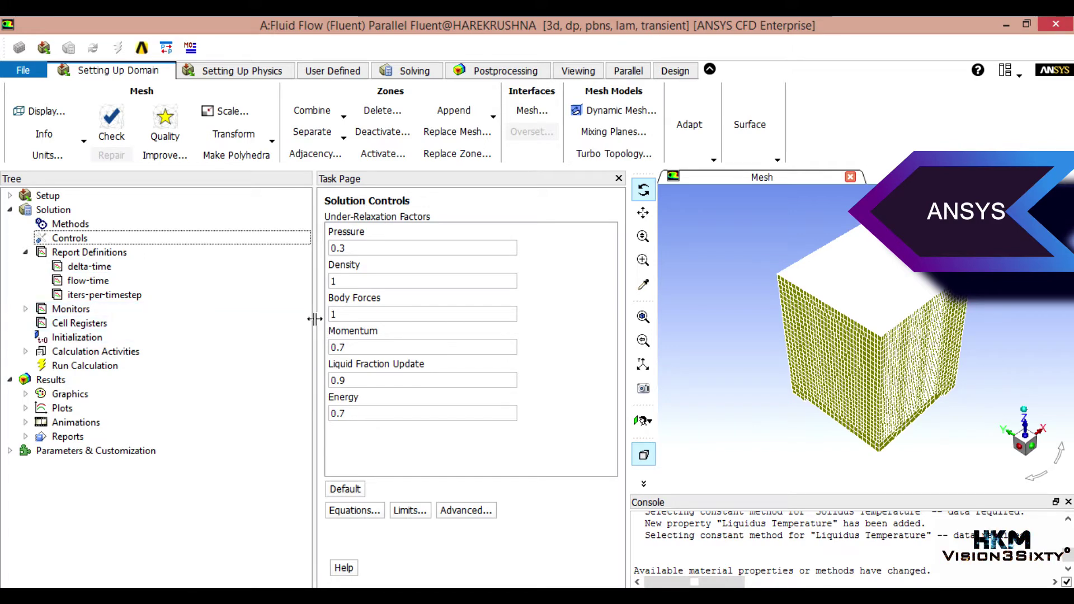
{"action": "left_click_drag", "start_coordinate": [312, 318], "coordinate": [214, 316]}
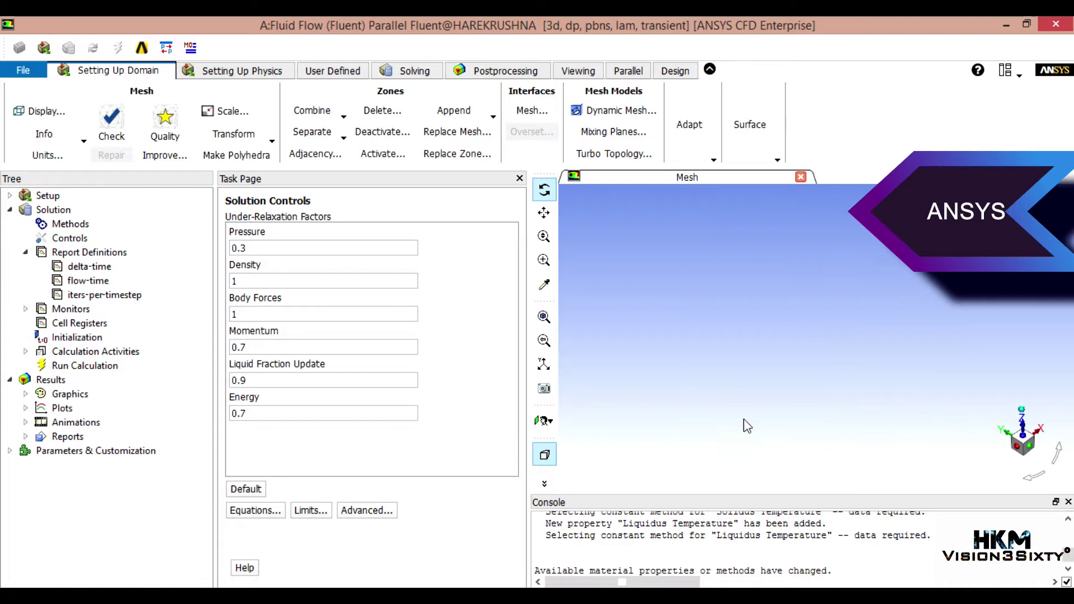
{"action": "left_click", "coordinate": [544, 316]}
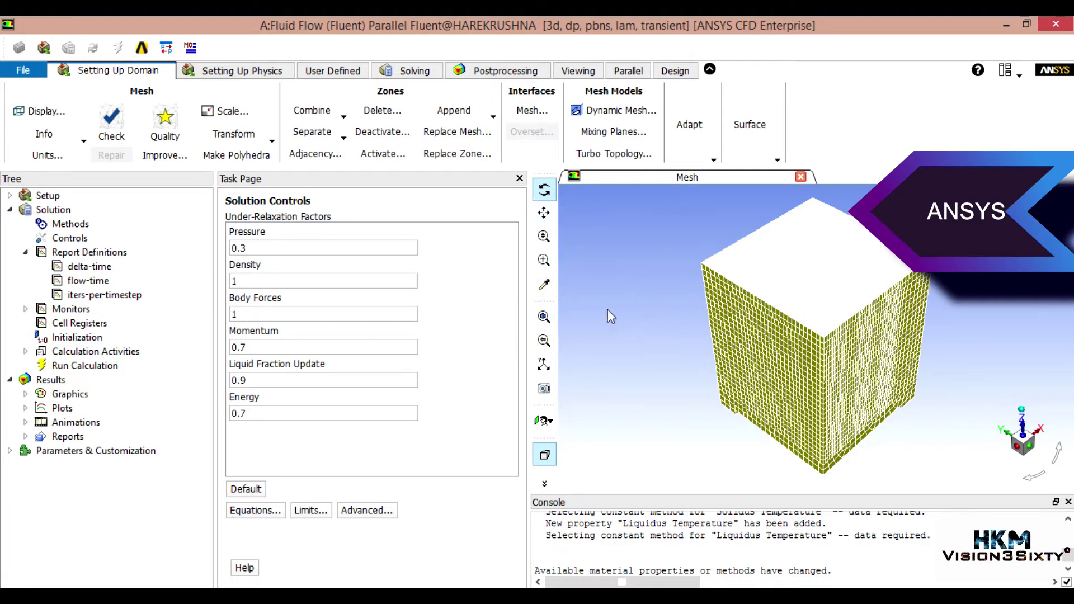
{"action": "left_click_drag", "start_coordinate": [696, 372], "coordinate": [706, 243]}
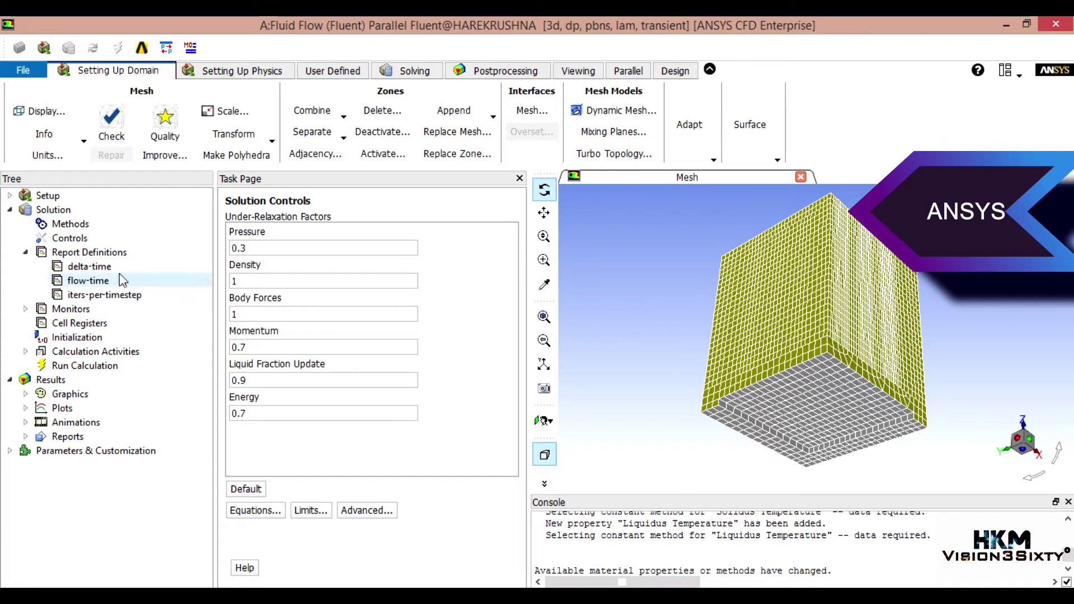
{"action": "left_click", "coordinate": [101, 252]}
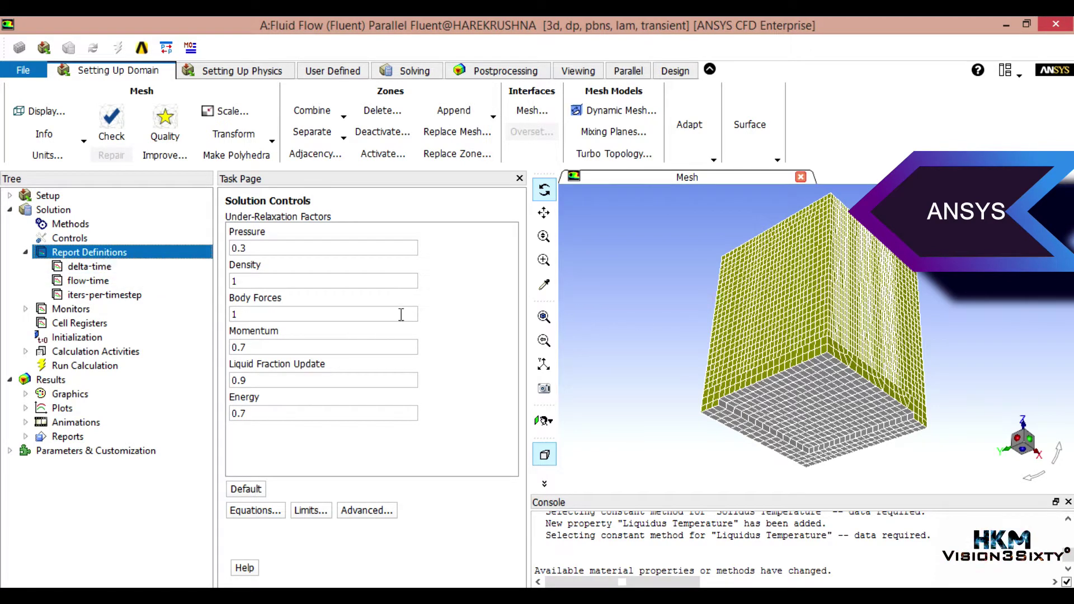
{"action": "left_click_drag", "start_coordinate": [773, 329], "coordinate": [734, 434]}
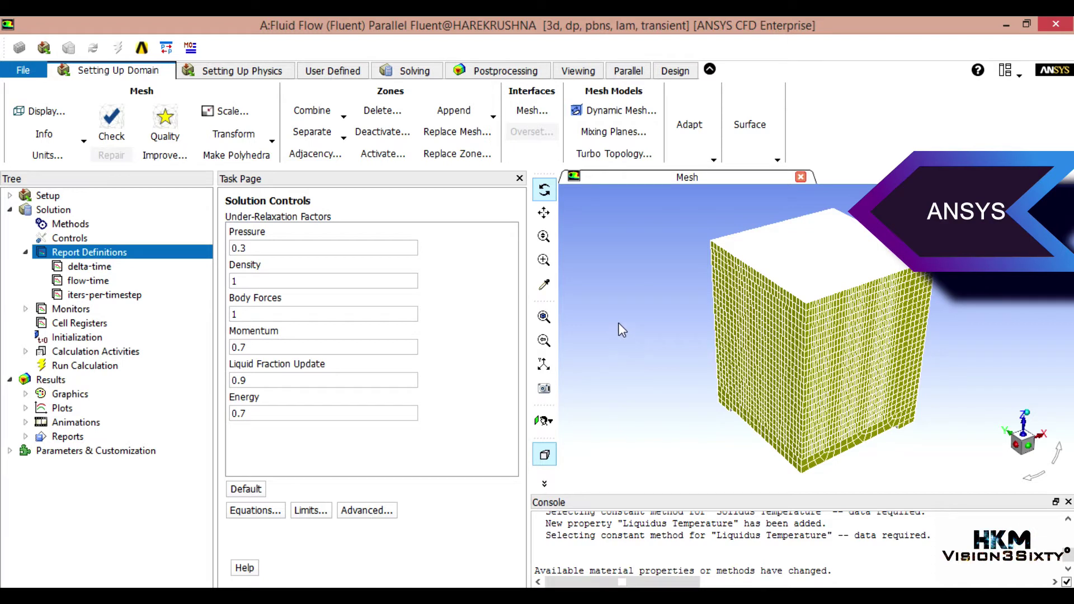
Step: Start a new point surface from the surface creation options
{"action": "left_click", "coordinate": [757, 143]}
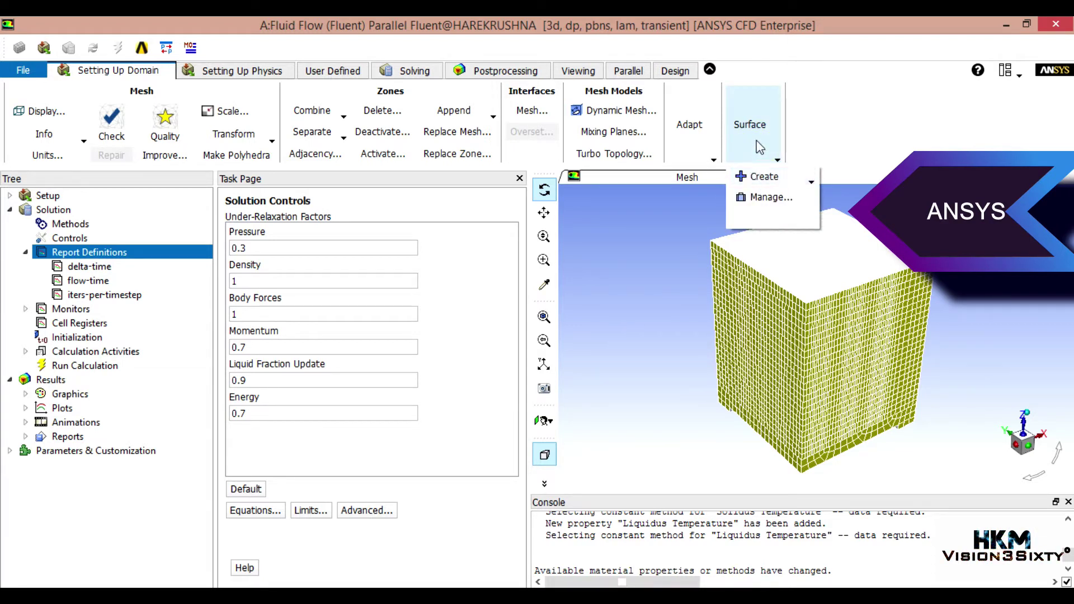
{"action": "left_click", "coordinate": [763, 179]}
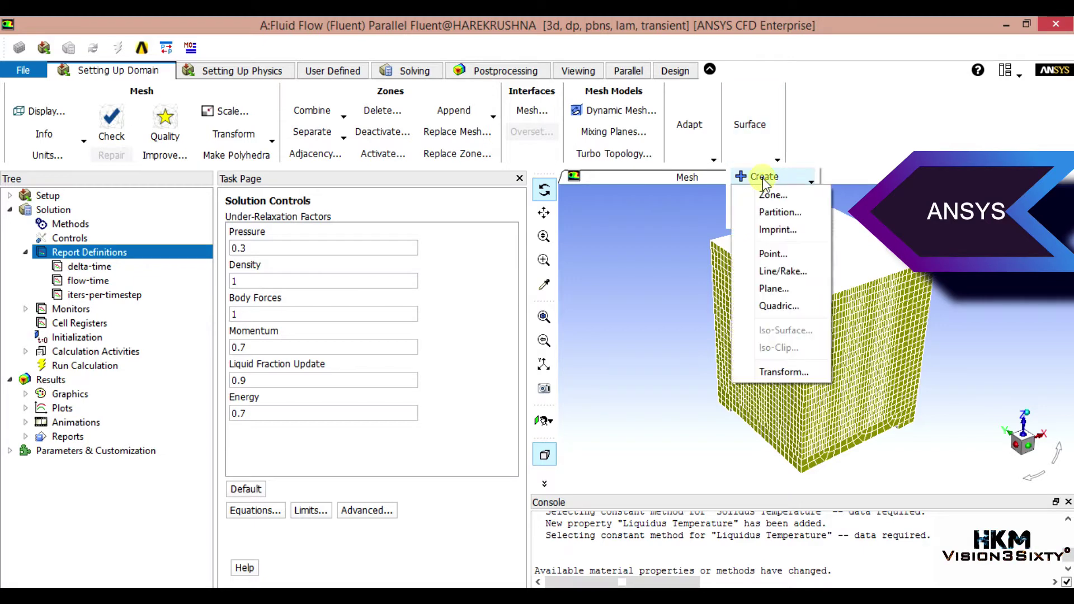
{"action": "left_click", "coordinate": [772, 253]}
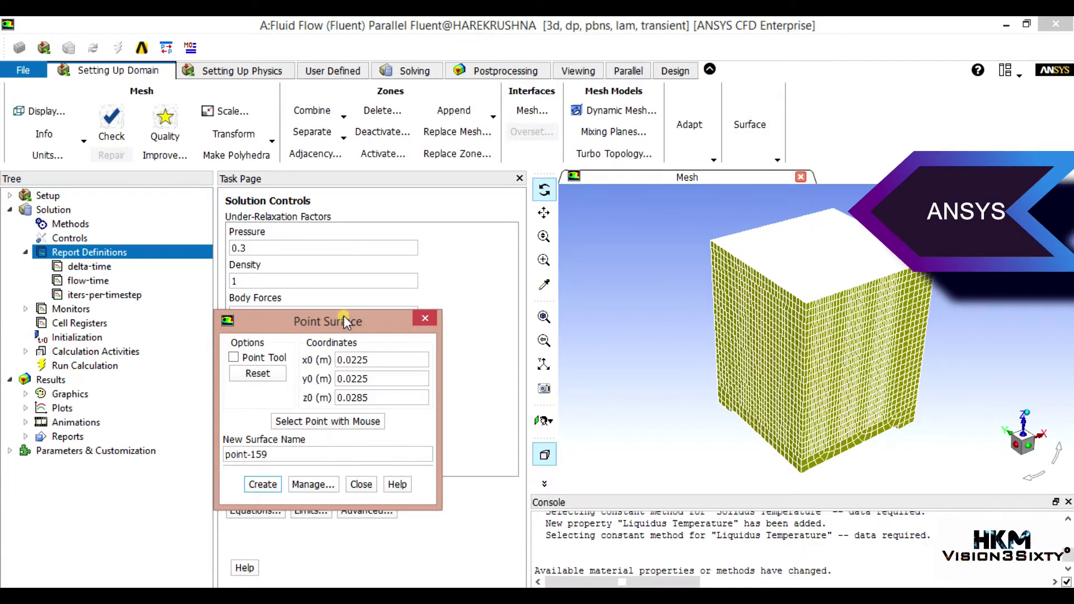
{"action": "left_click_drag", "start_coordinate": [353, 321], "coordinate": [428, 237]}
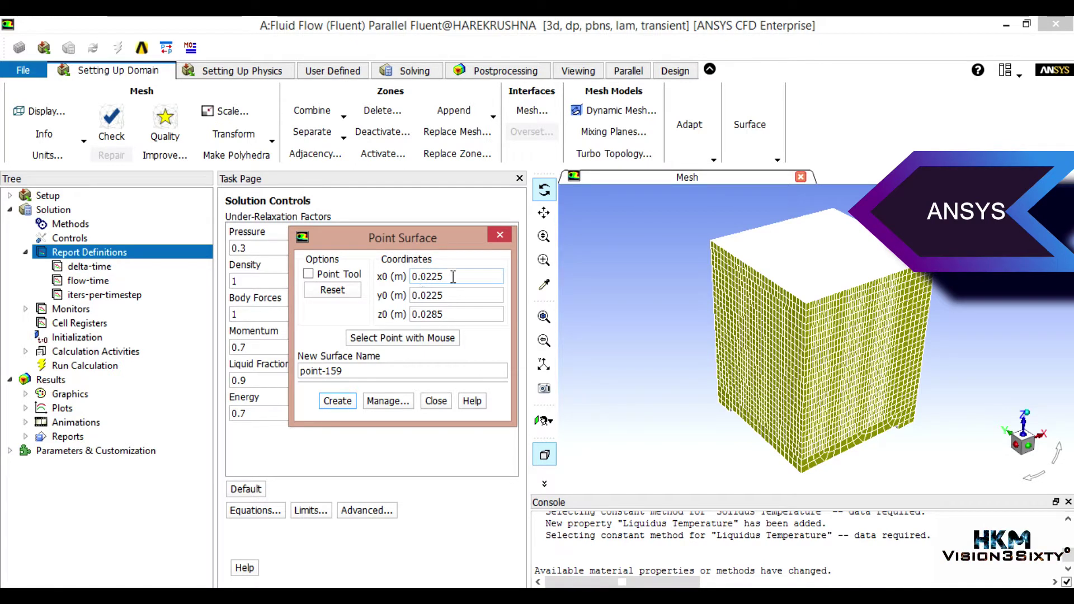
Step: Create point surface cc at x 0.001, y 0.0001, z 0.0045 m and close the dialog
{"action": "left_click_drag", "start_coordinate": [452, 277], "coordinate": [428, 277]}
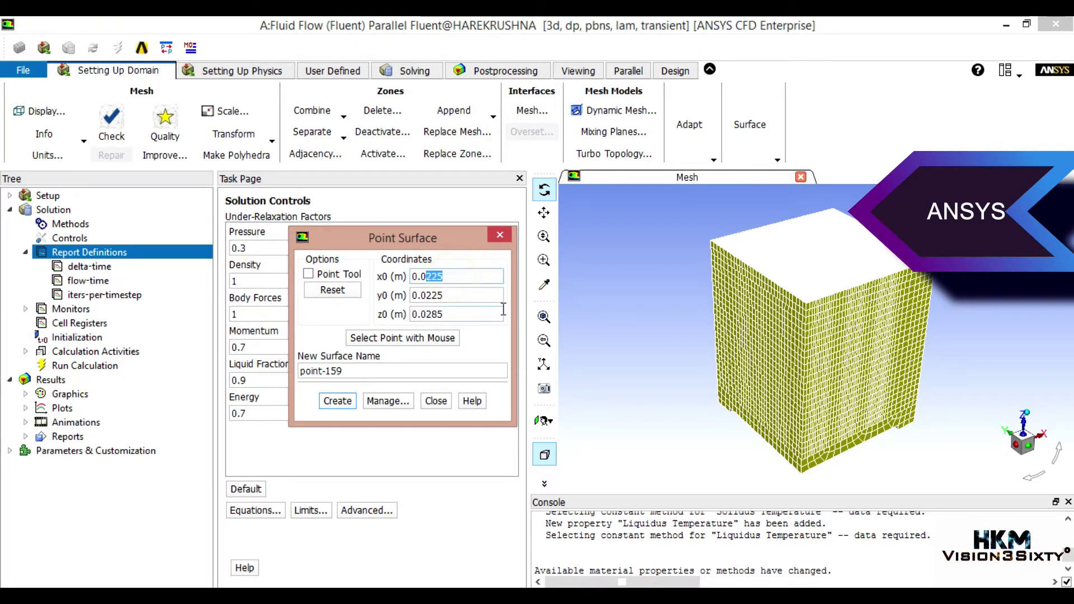
{"action": "type", "text": "01"}
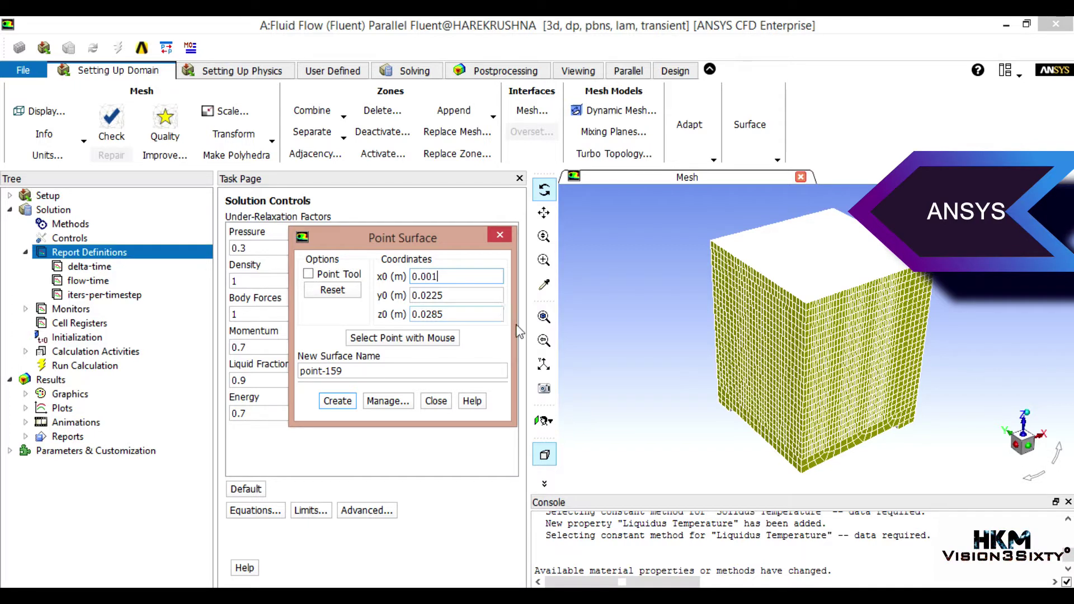
{"action": "left_click_drag", "start_coordinate": [459, 299], "coordinate": [428, 296]}
{"action": "type", "text": "0.0001"}
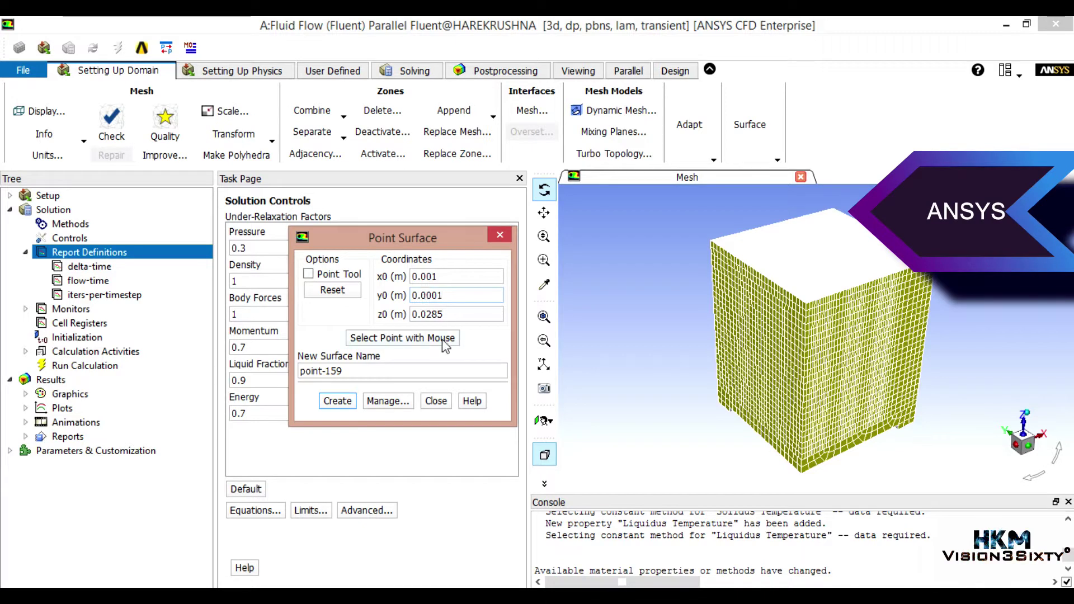
{"action": "left_click_drag", "start_coordinate": [425, 314], "coordinate": [503, 314]}
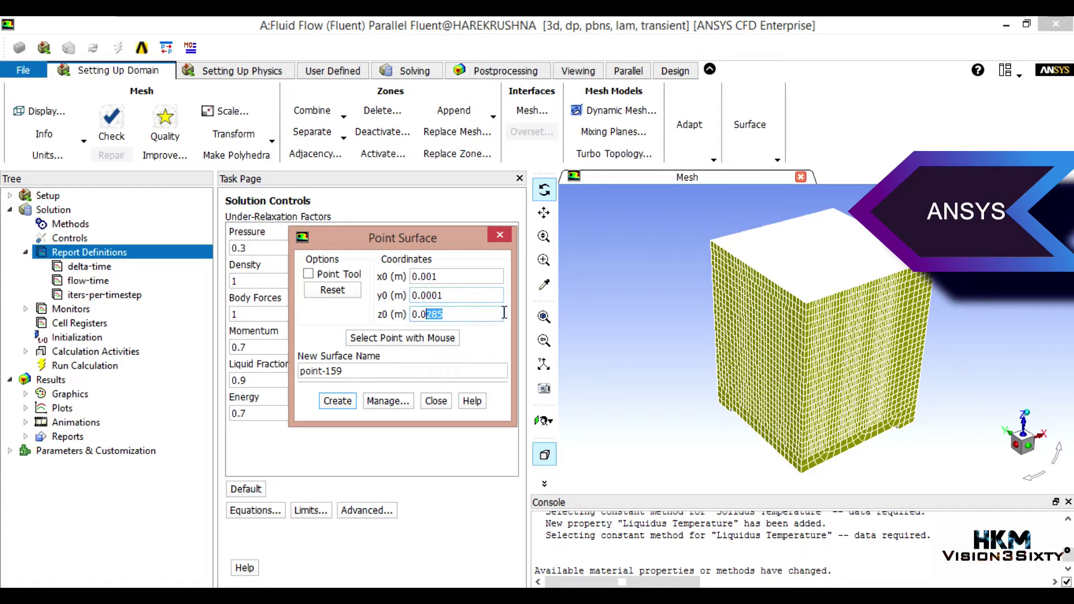
{"action": "type", "text": "04"}
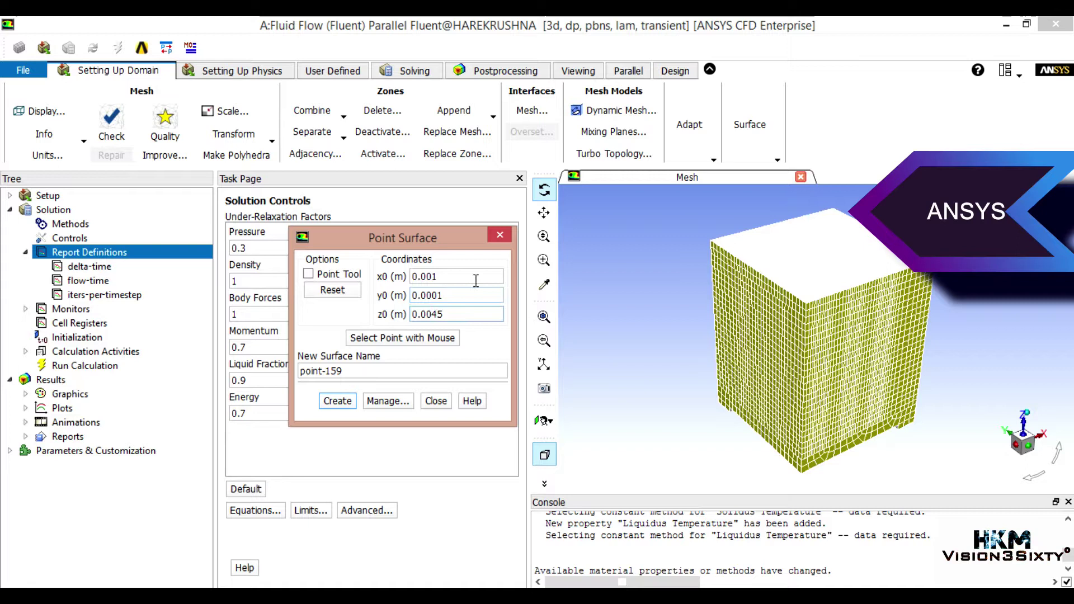
{"action": "left_click_drag", "start_coordinate": [347, 371], "coordinate": [269, 369]}
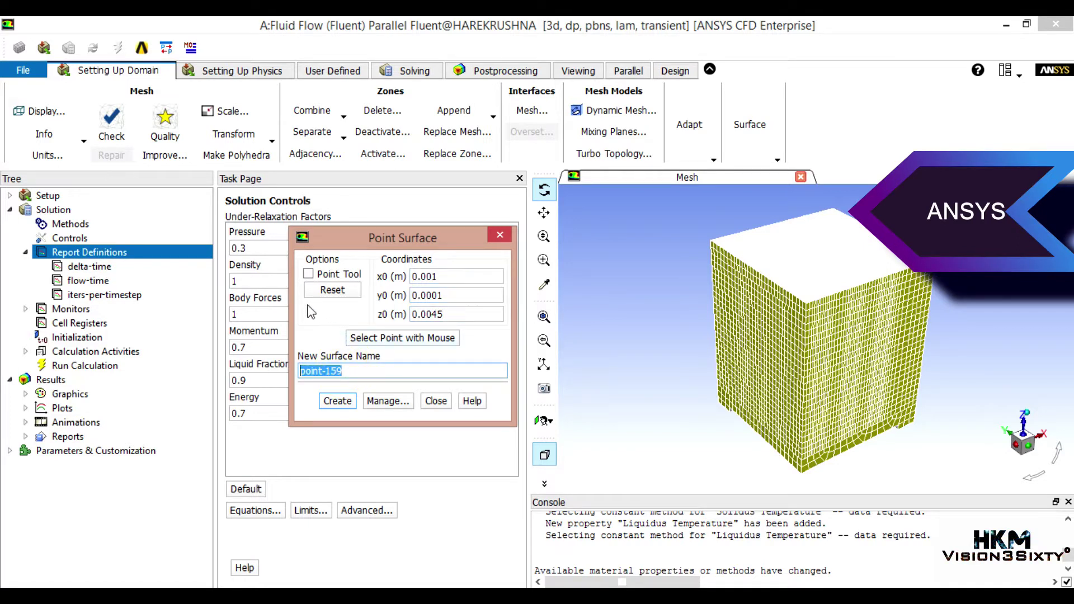
{"action": "type", "text": "cc"}
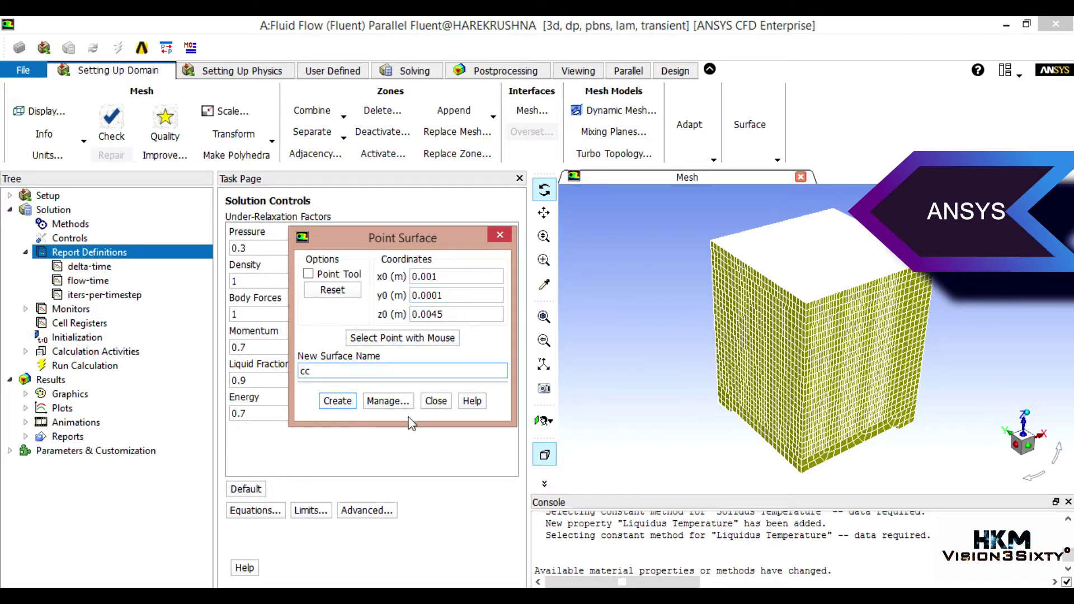
{"action": "left_click", "coordinate": [346, 402]}
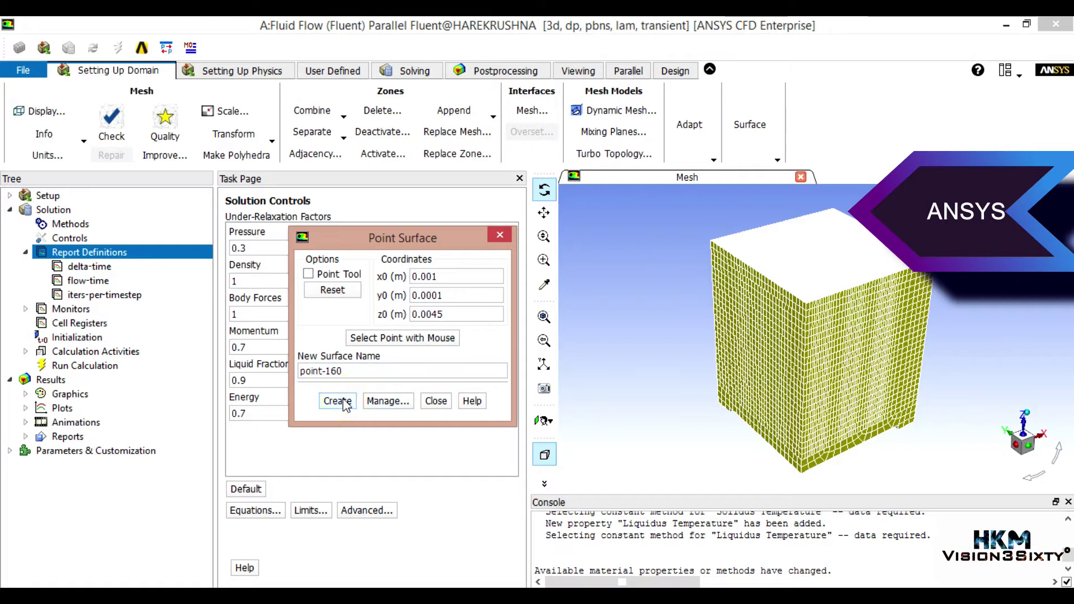
{"action": "left_click", "coordinate": [445, 403]}
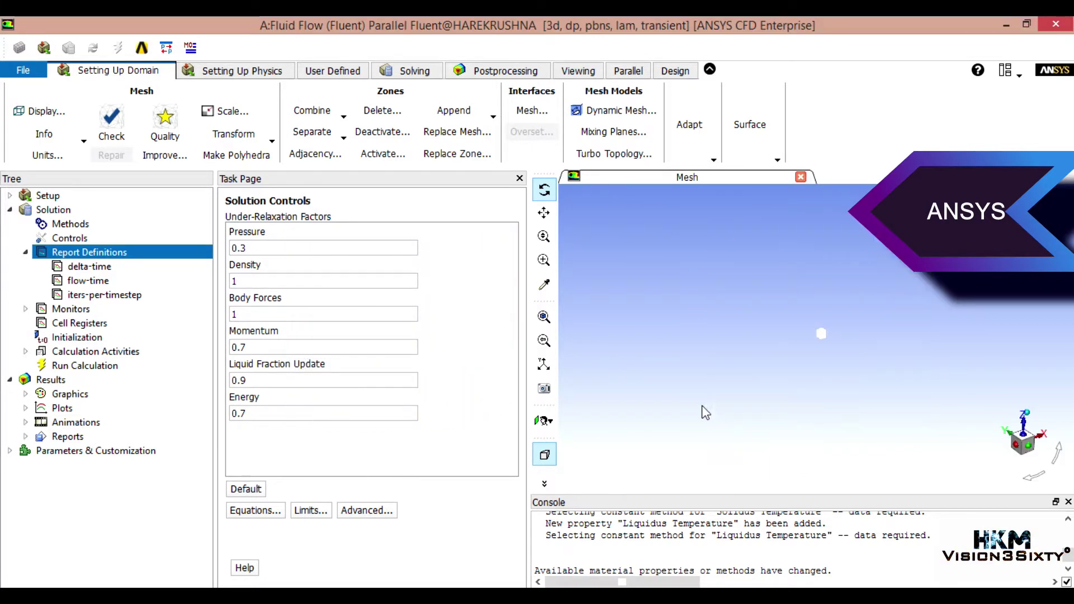
{"action": "left_click", "coordinate": [545, 317]}
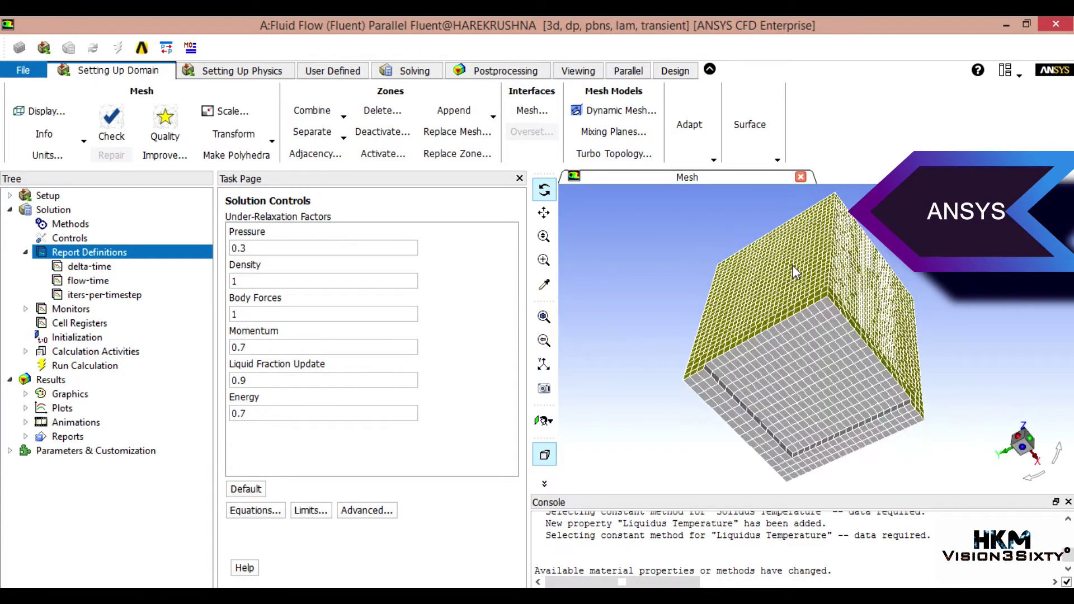
{"action": "left_click_drag", "start_coordinate": [791, 266], "coordinate": [825, 272]}
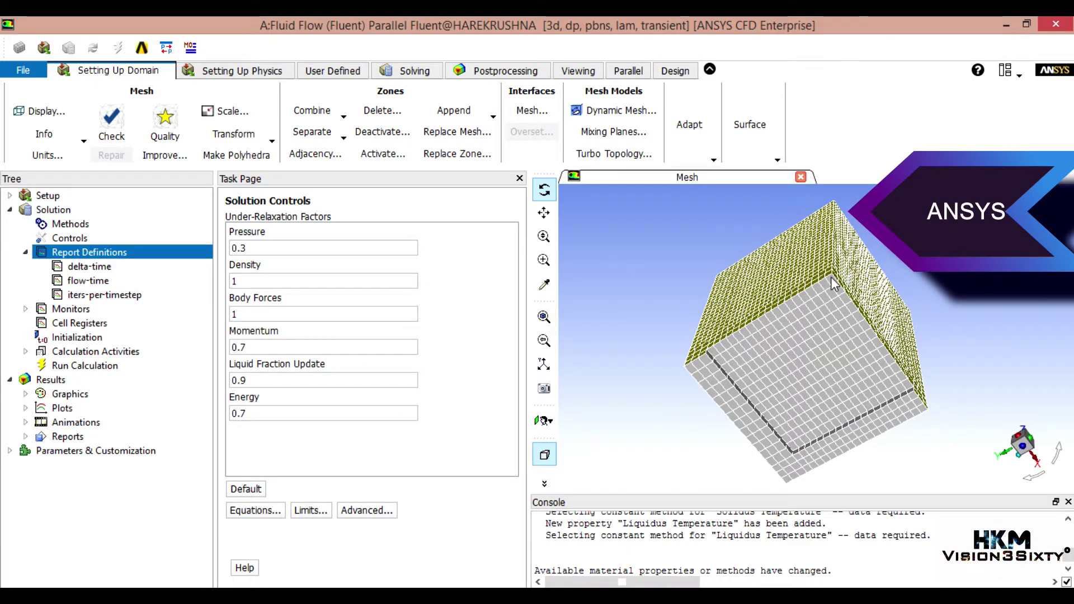
{"action": "left_click_drag", "start_coordinate": [755, 273], "coordinate": [642, 430]}
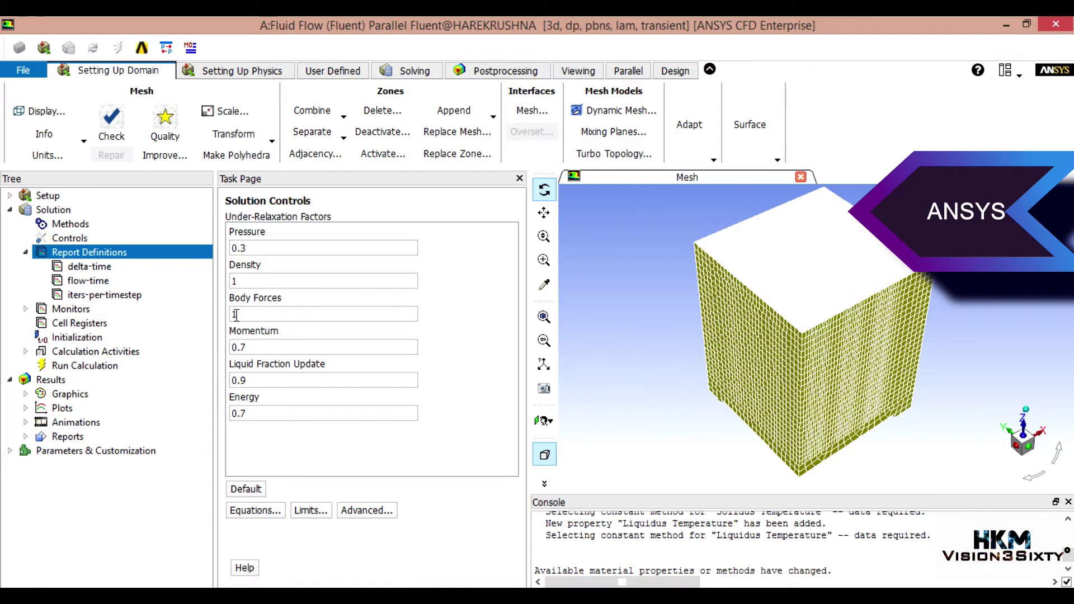
Step: Create a new vertex-average surface report named temperature-at-cc
{"action": "right_click", "coordinate": [124, 254]}
{"action": "mouse_move", "coordinate": [167, 288]}
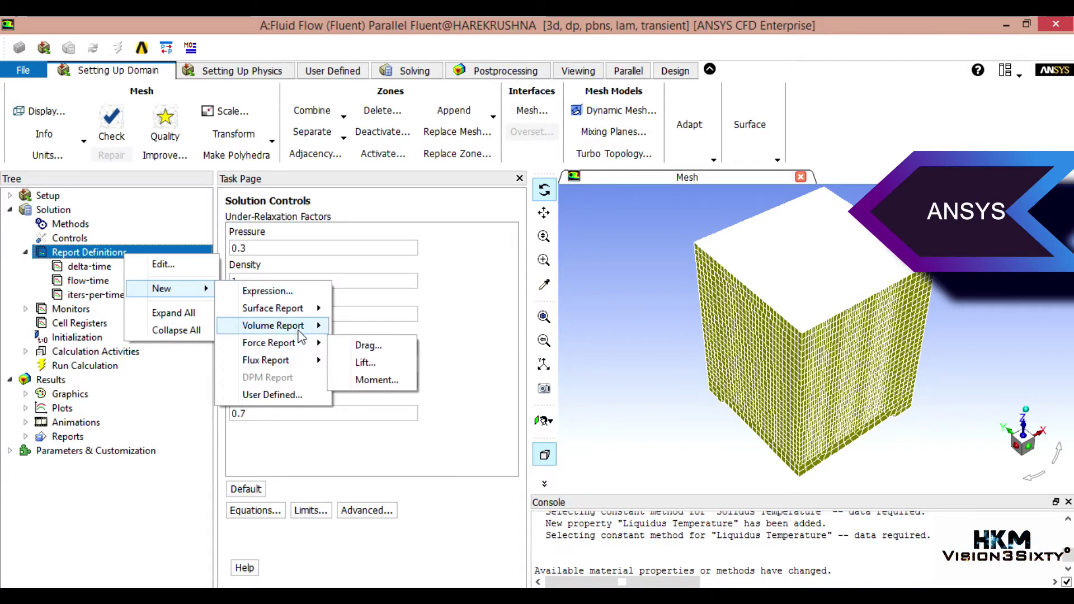
{"action": "mouse_move", "coordinate": [273, 308]}
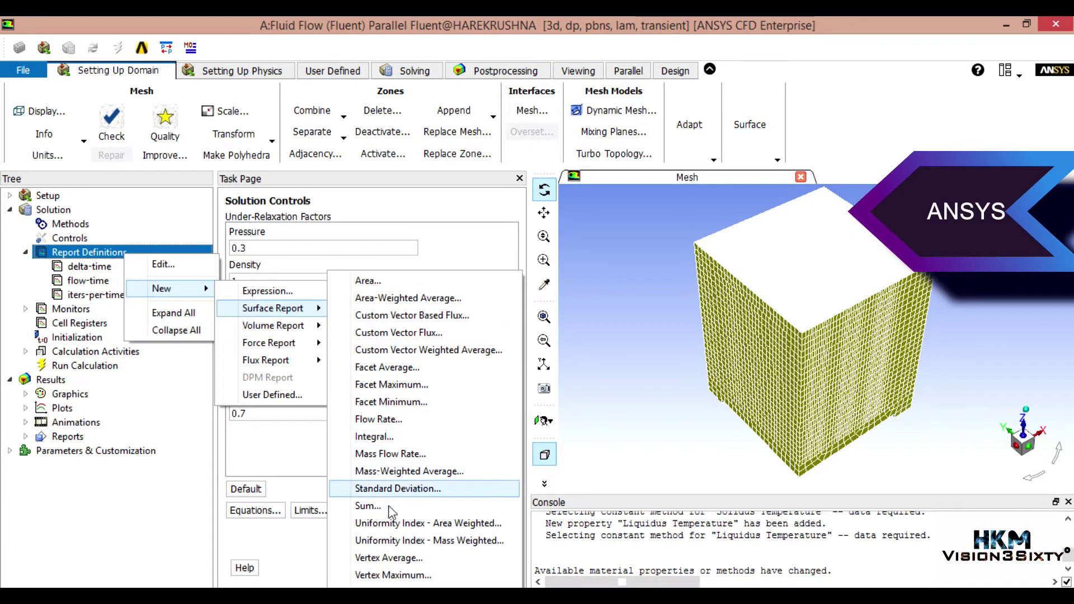
{"action": "left_click", "coordinate": [396, 562]}
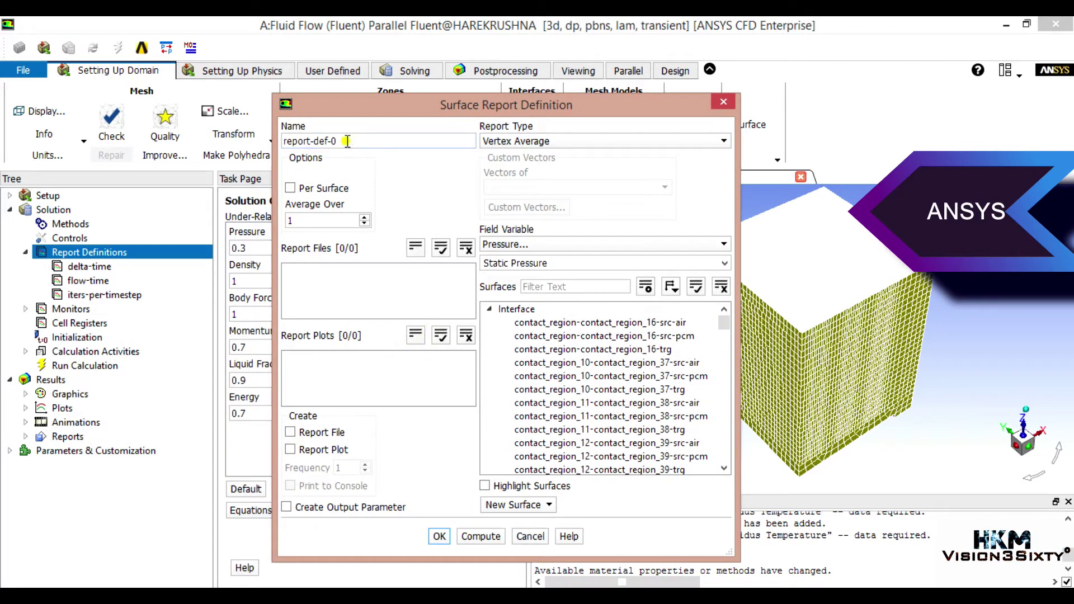
{"action": "left_click_drag", "start_coordinate": [342, 141], "coordinate": [253, 143]}
{"action": "type", "text": "tu"}
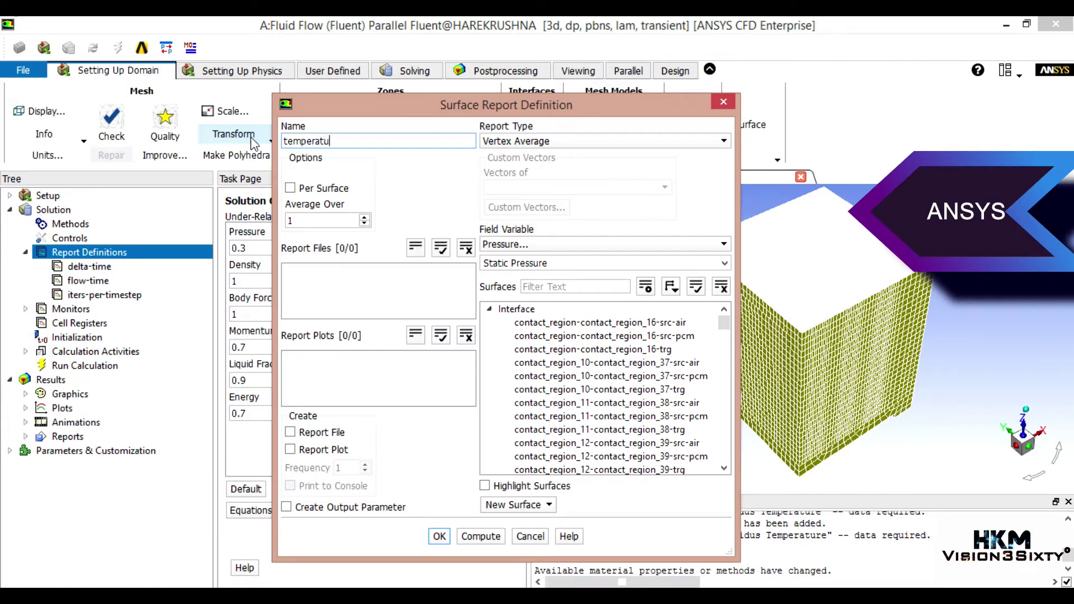
{"action": "type", "text": "re-at-cc"}
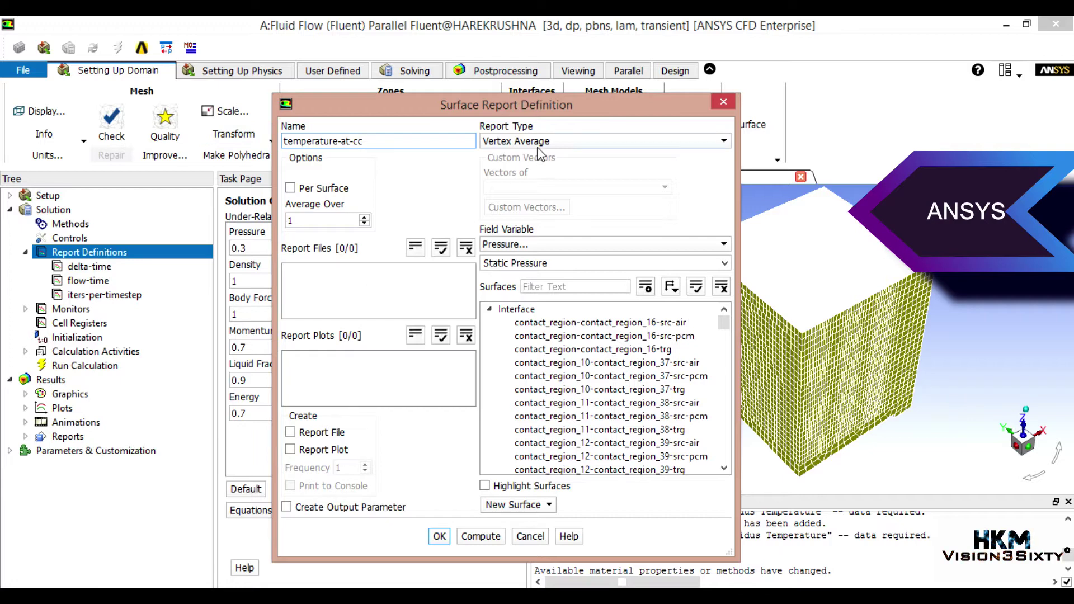
Step: Report Total Temperature on the cc point surface
{"action": "left_click", "coordinate": [524, 244]}
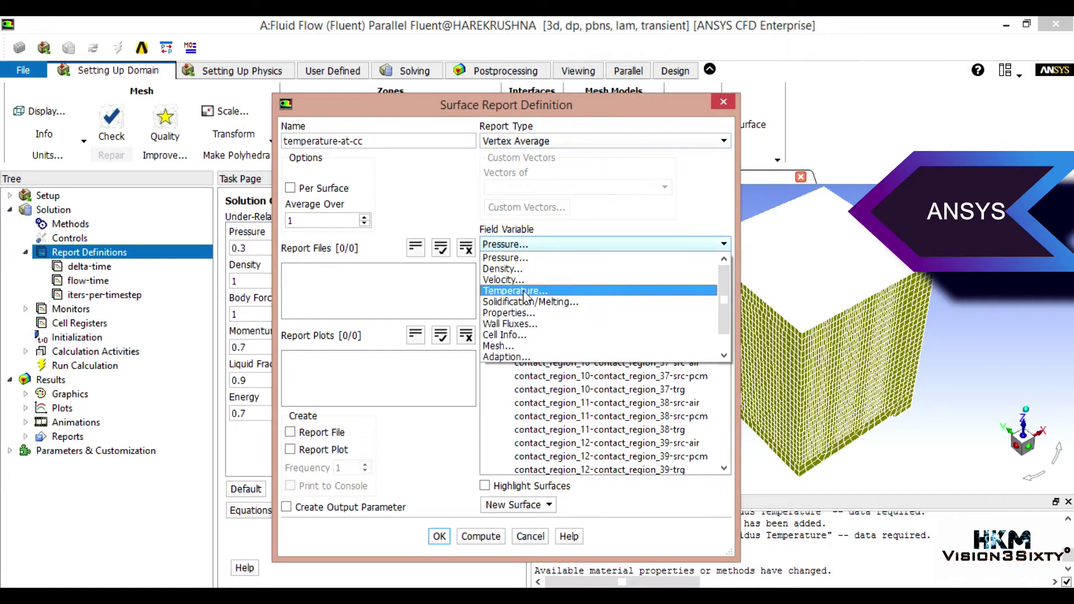
{"action": "left_click", "coordinate": [520, 291]}
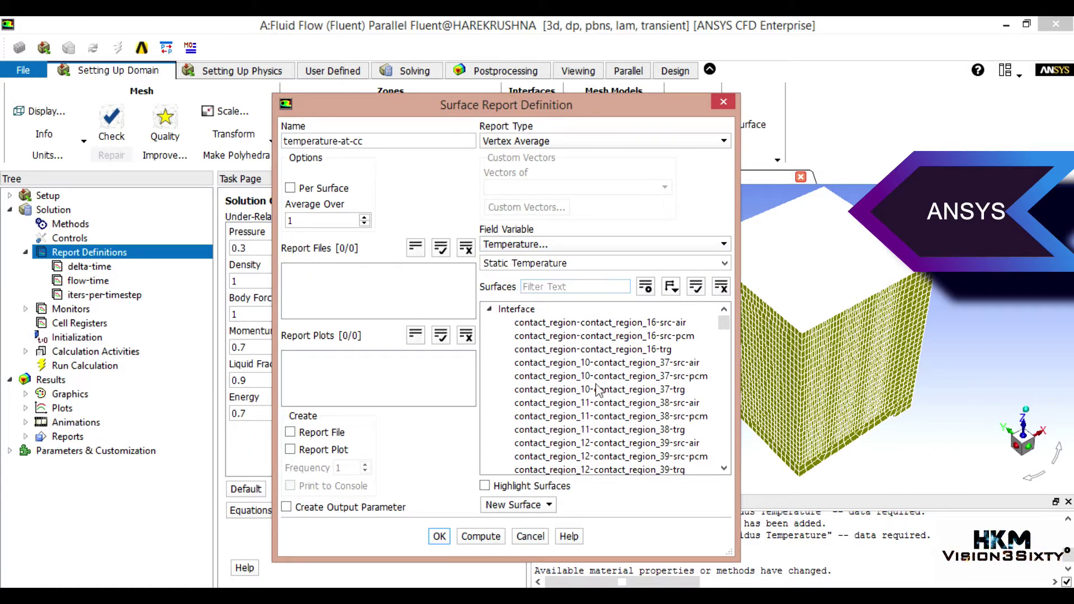
{"action": "mouse_move", "coordinate": [725, 326]}
{"action": "left_mouse_down"}
{"action": "mouse_move", "coordinate": [721, 396]}
{"action": "mouse_move", "coordinate": [722, 367]}
{"action": "left_mouse_up"}
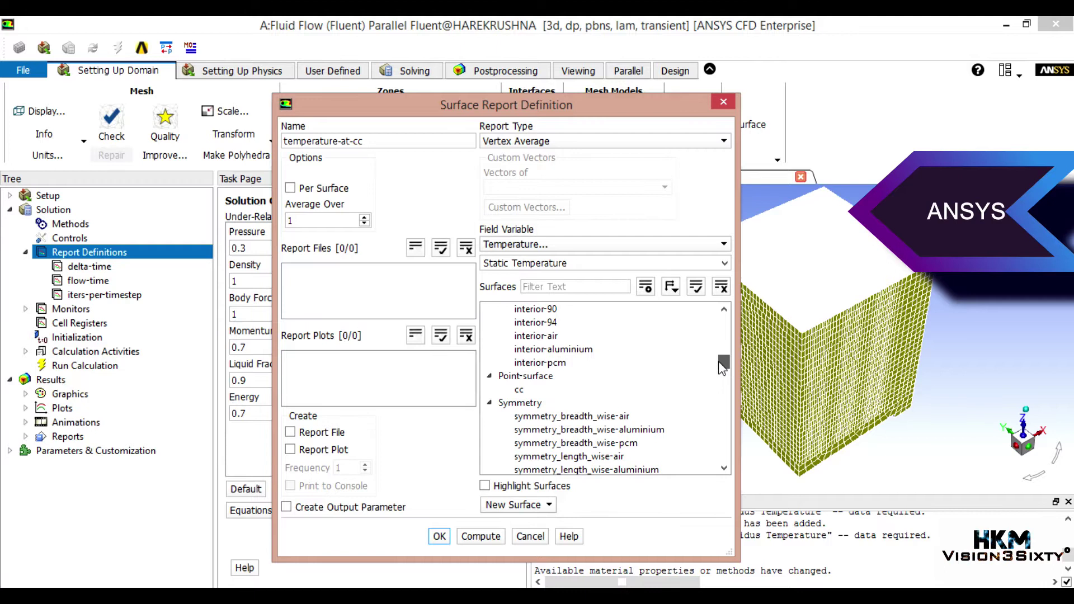
{"action": "left_click", "coordinate": [519, 389]}
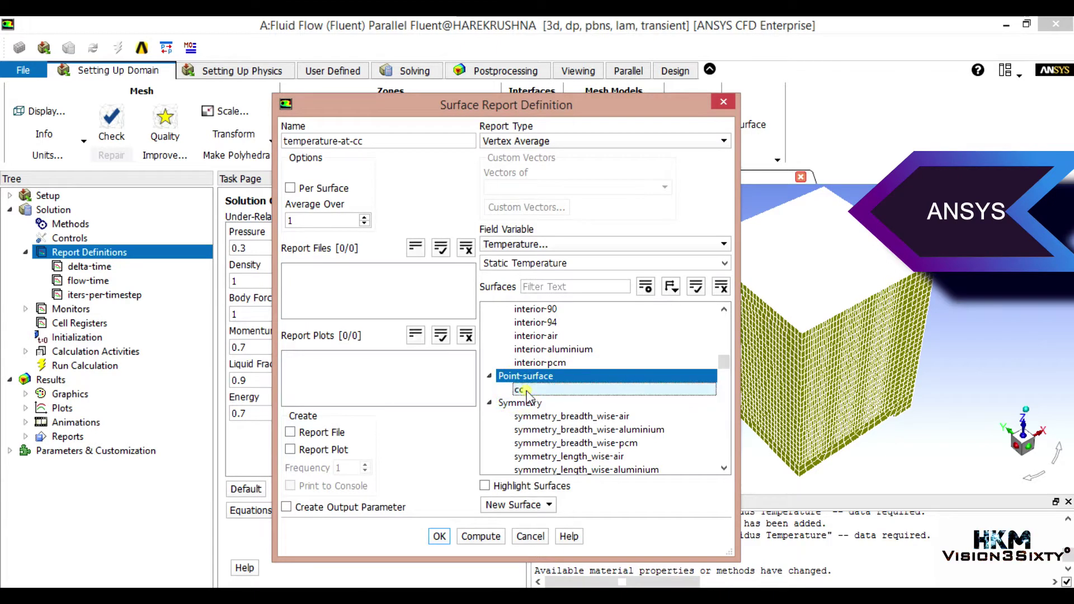
{"action": "left_click", "coordinate": [525, 391]}
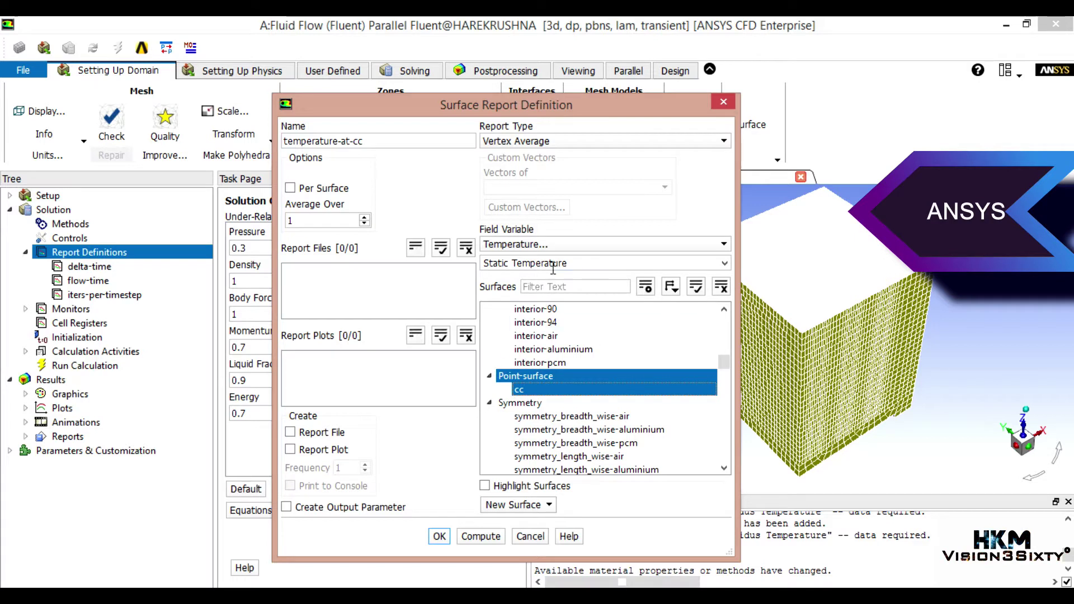
{"action": "left_click", "coordinate": [724, 263]}
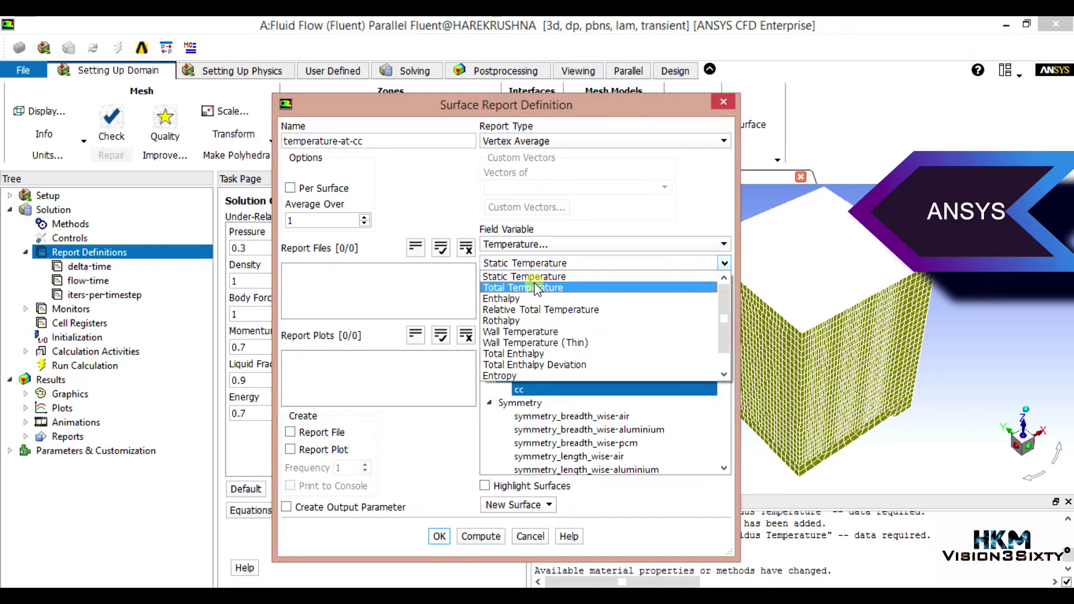
{"action": "left_click", "coordinate": [536, 288]}
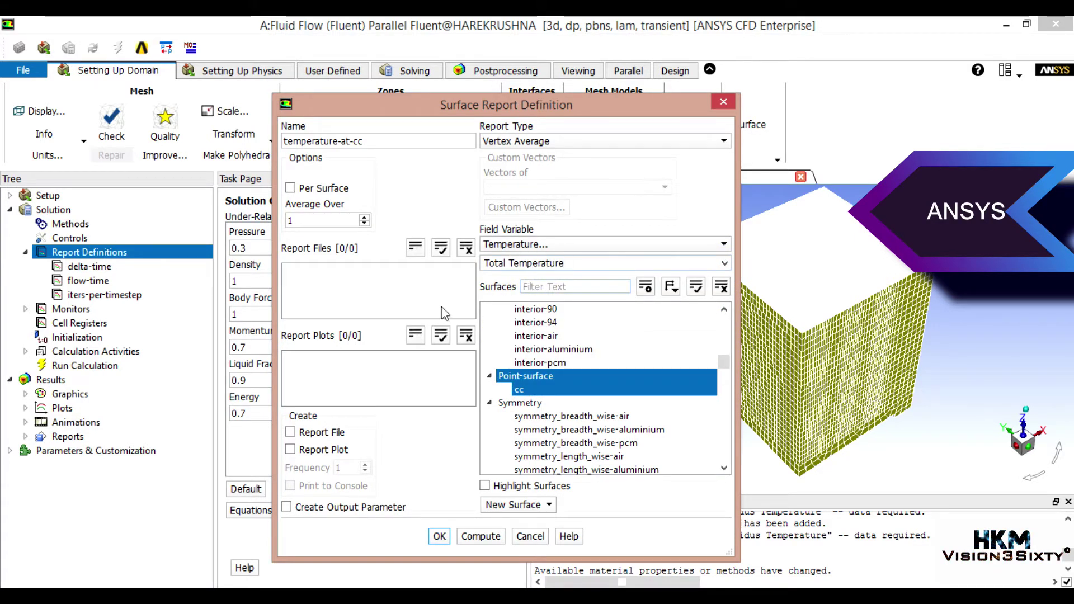
Step: Enable Report File and Report Plot output and save the definition
{"action": "left_click", "coordinate": [291, 432]}
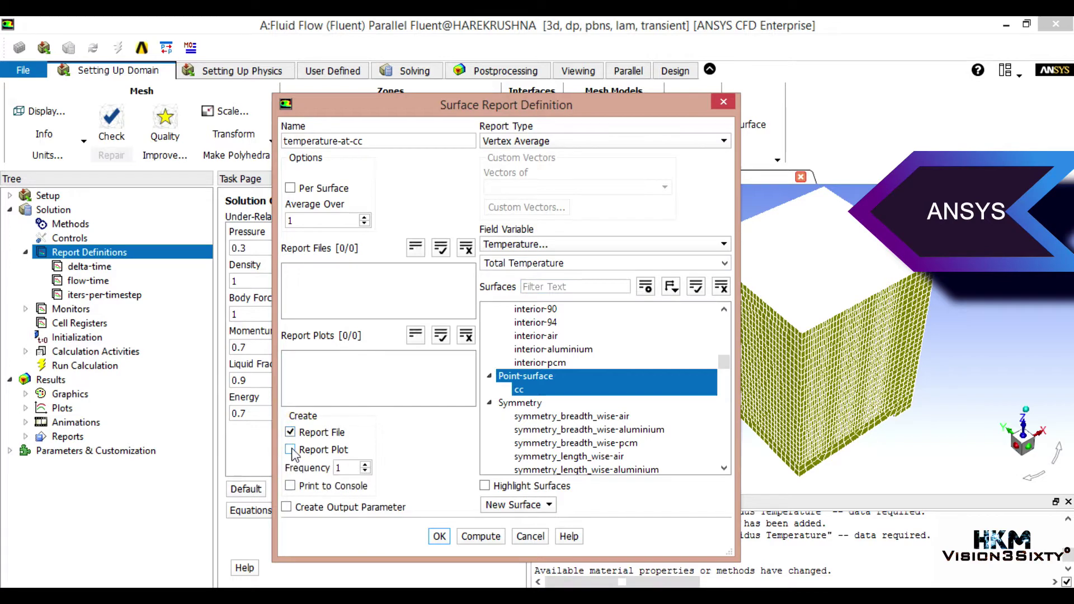
{"action": "left_click", "coordinate": [290, 449]}
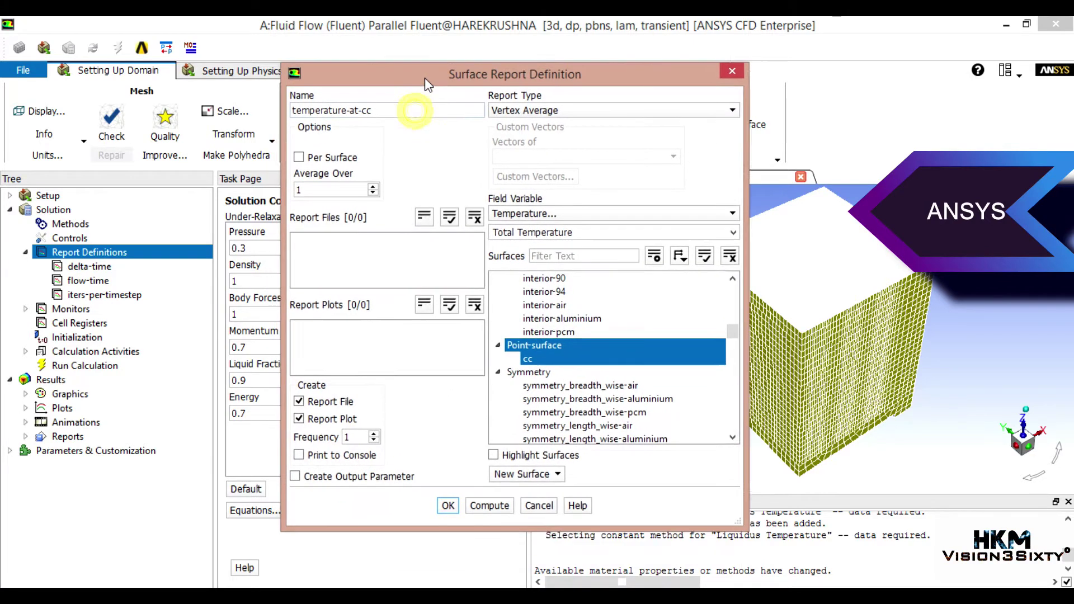
{"action": "left_click_drag", "start_coordinate": [420, 121], "coordinate": [433, 71]}
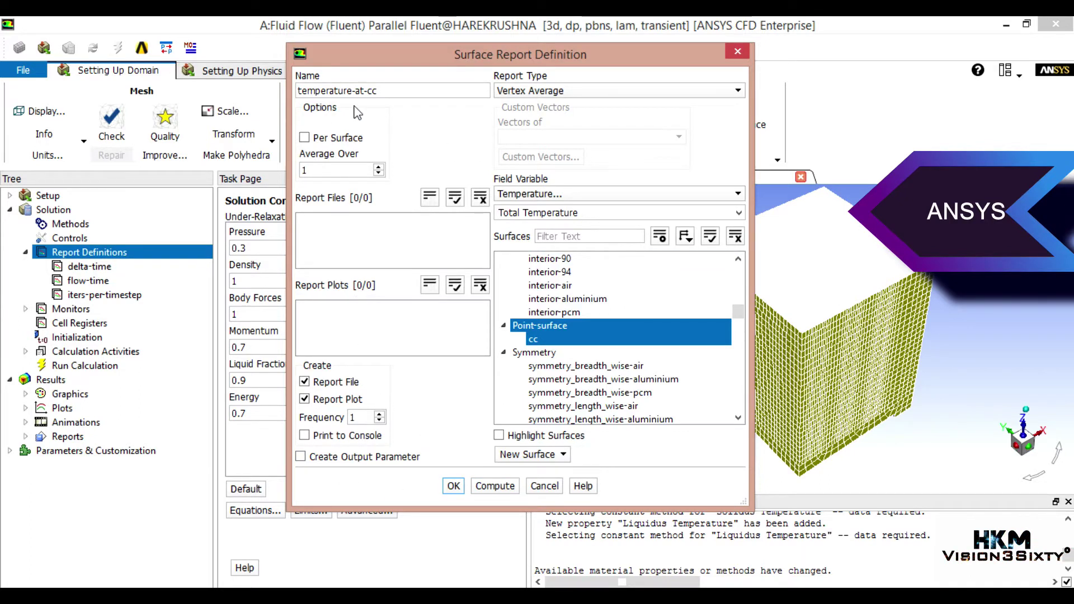
{"action": "left_click", "coordinate": [453, 487]}
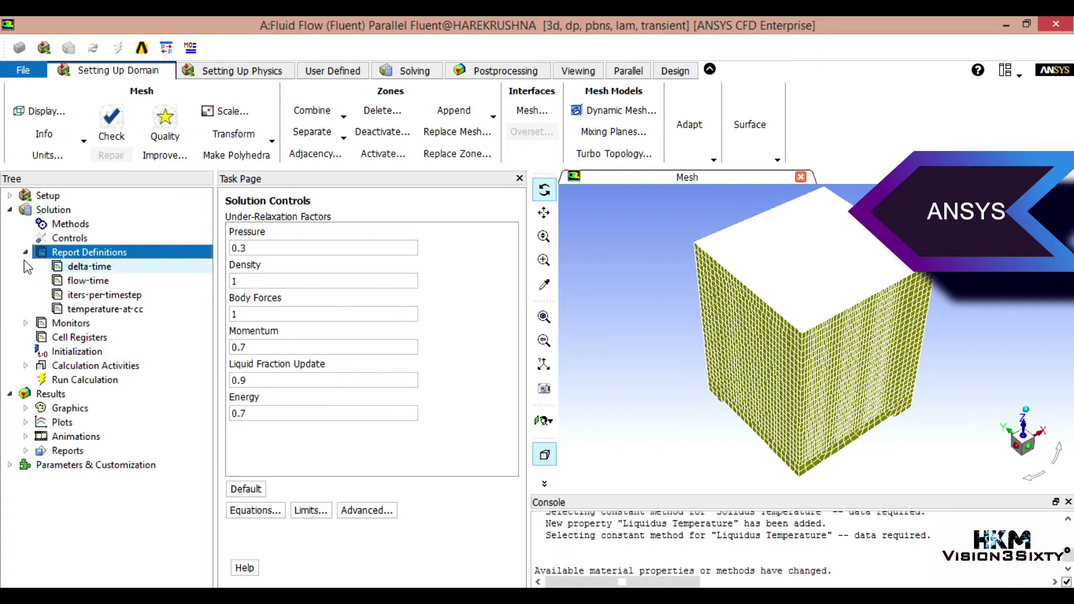
Step: Open the Residual Monitors dialog from the expanded Monitors list
{"action": "left_click", "coordinate": [26, 252]}
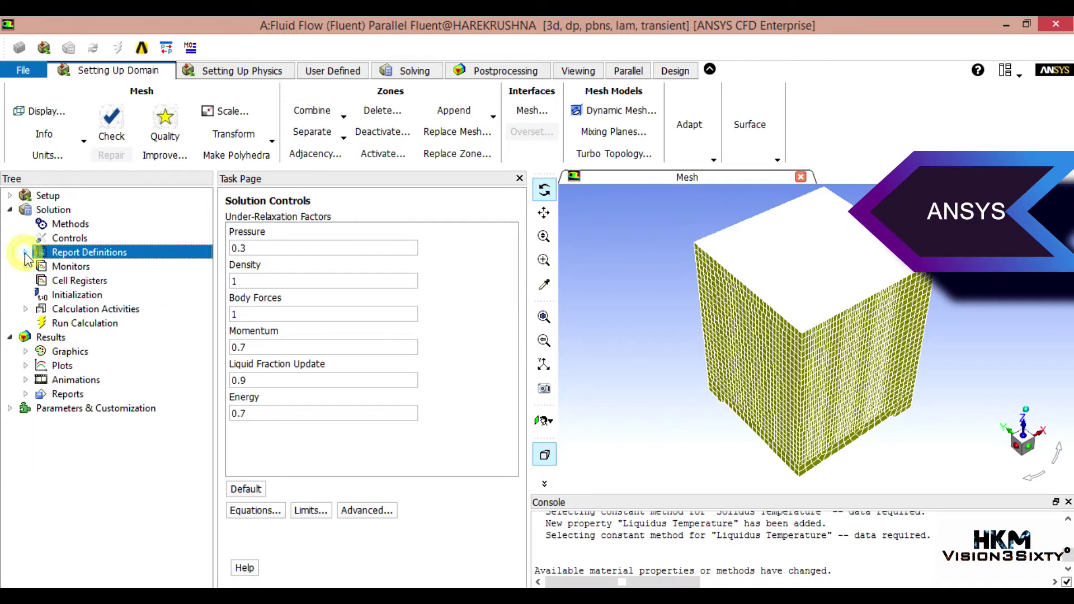
{"action": "left_click", "coordinate": [26, 266]}
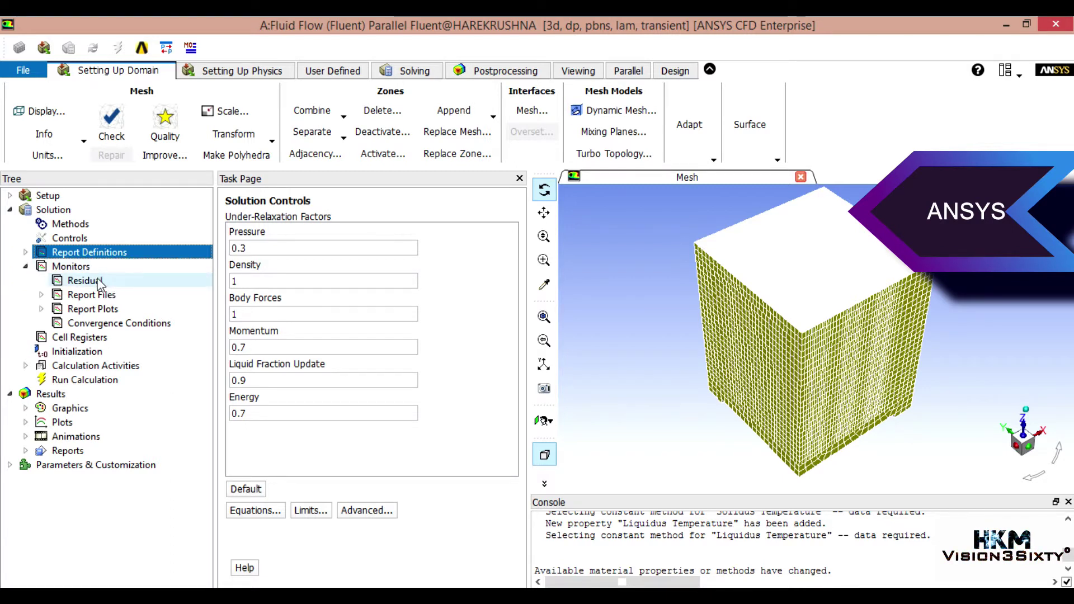
{"action": "double_click", "coordinate": [84, 280]}
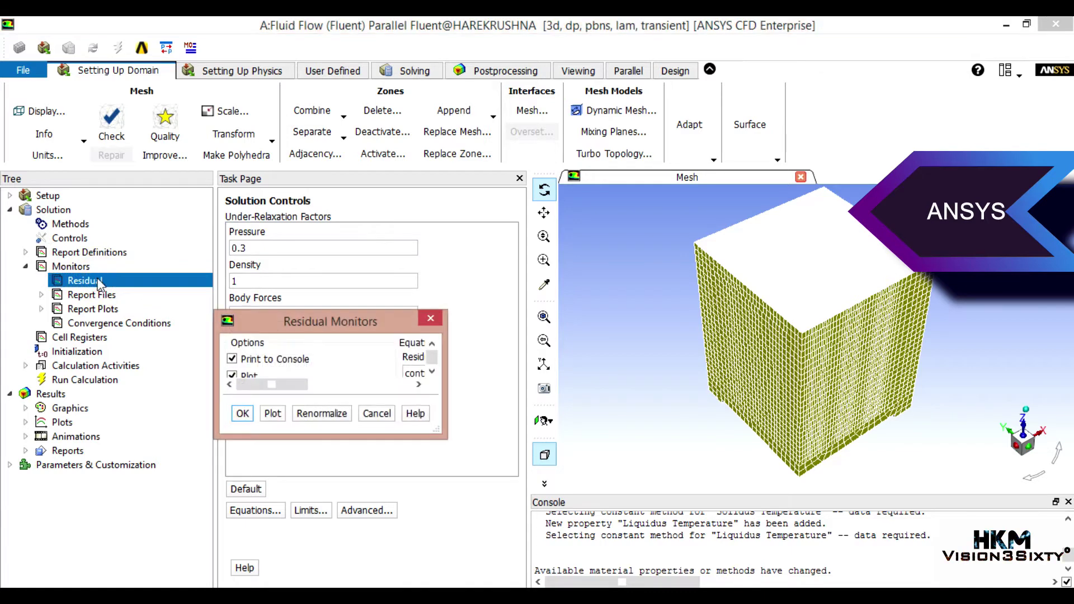
{"action": "left_click_drag", "start_coordinate": [419, 321], "coordinate": [412, 187]}
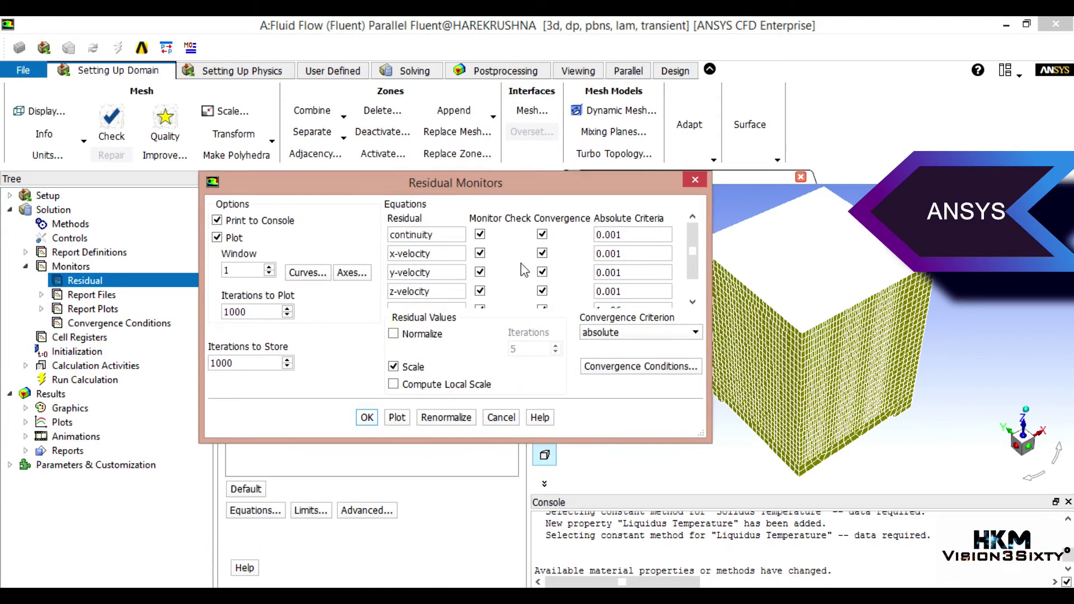
Step: Set absolute criteria to 1e-06 for continuity and velocities and 1e-08 for energy
{"action": "double_click", "coordinate": [643, 239]}
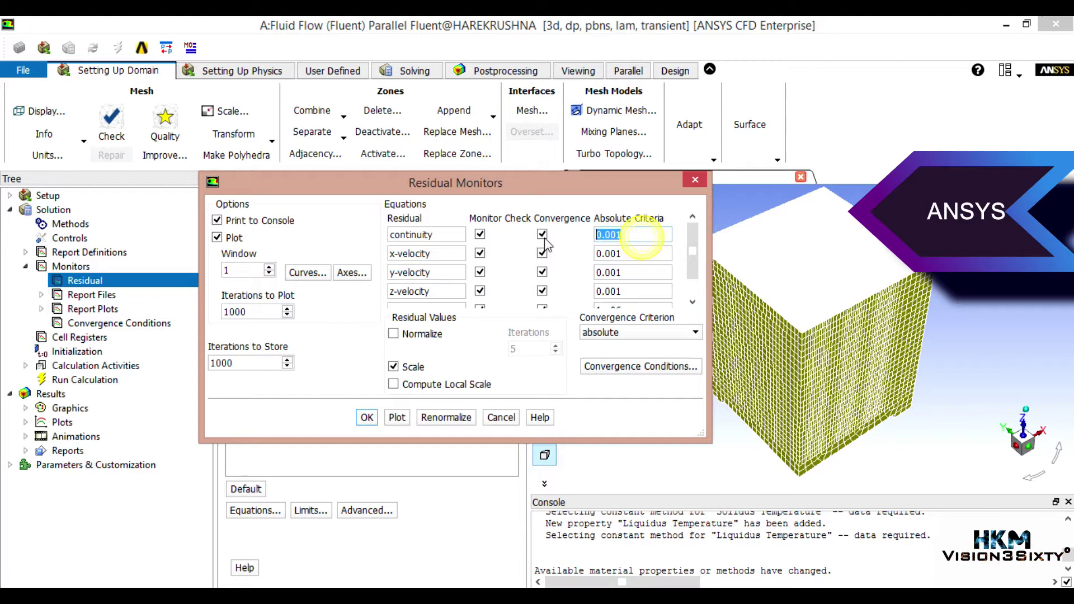
{"action": "type", "text": "1"}
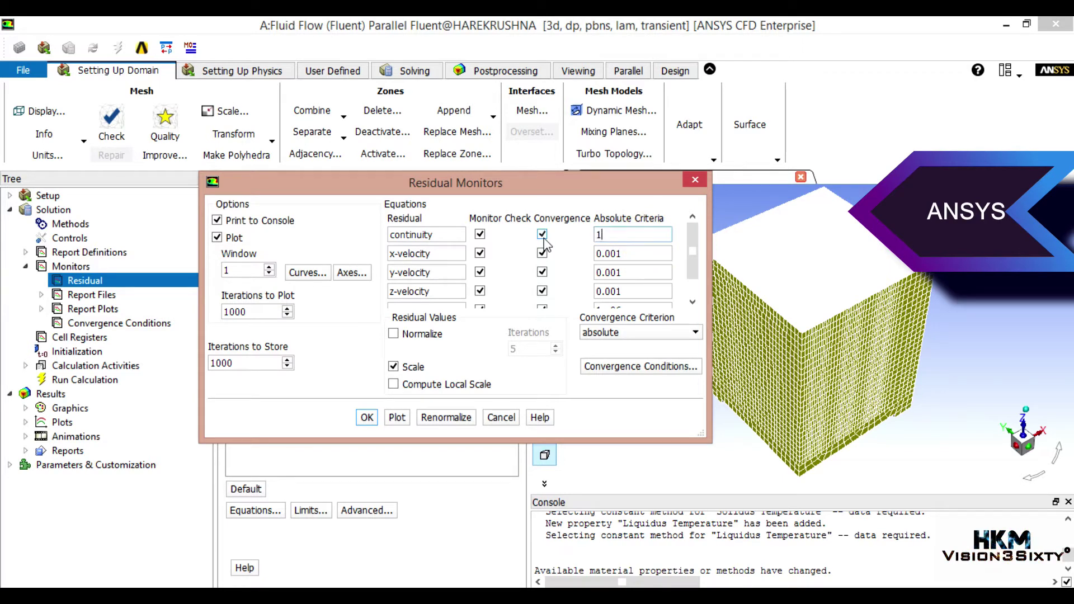
{"action": "type", "text": "e"}
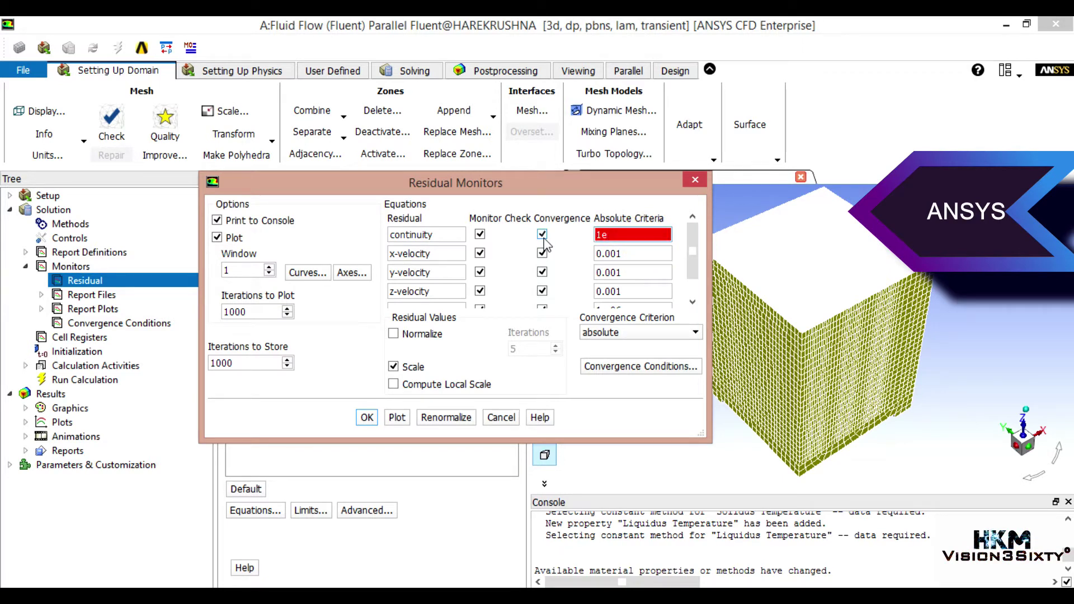
{"action": "type", "text": "-06"}
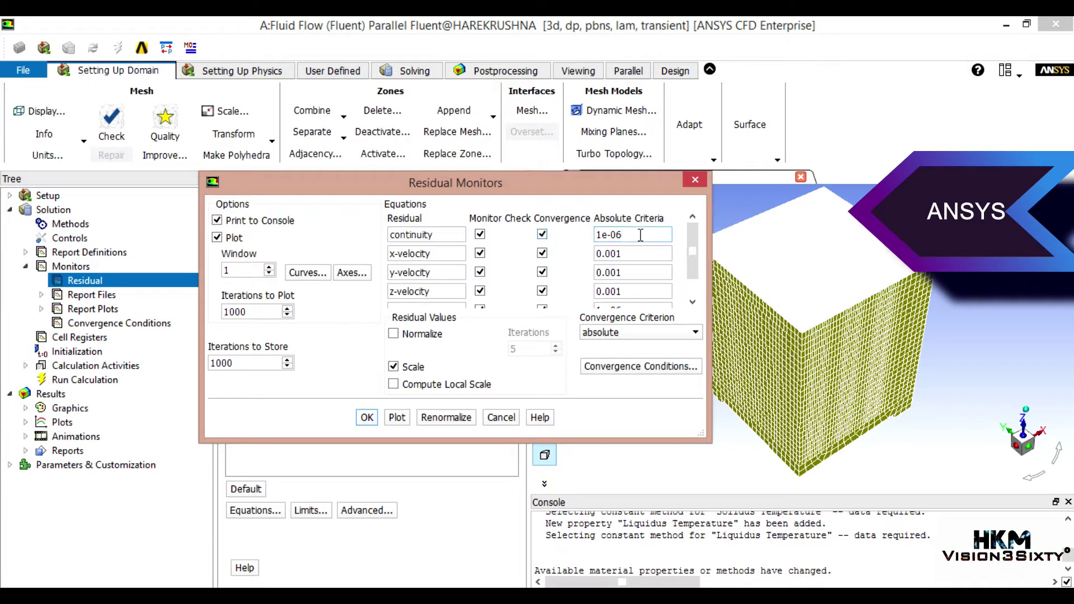
{"action": "left_click_drag", "start_coordinate": [638, 235], "coordinate": [597, 239]}
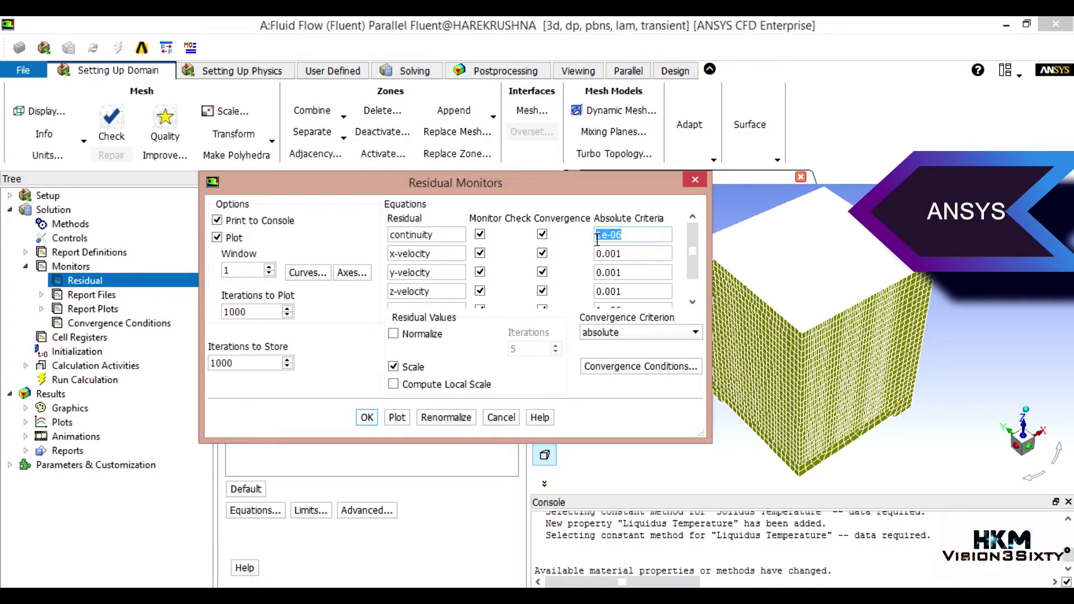
{"action": "mouse_move", "coordinate": [647, 260]}
{"action": "left_mouse_down"}
{"action": "mouse_move", "coordinate": [587, 260]}
{"action": "mouse_move", "coordinate": [585, 295]}
{"action": "left_mouse_up"}
{"action": "type", "text": "1e-061e-06"}
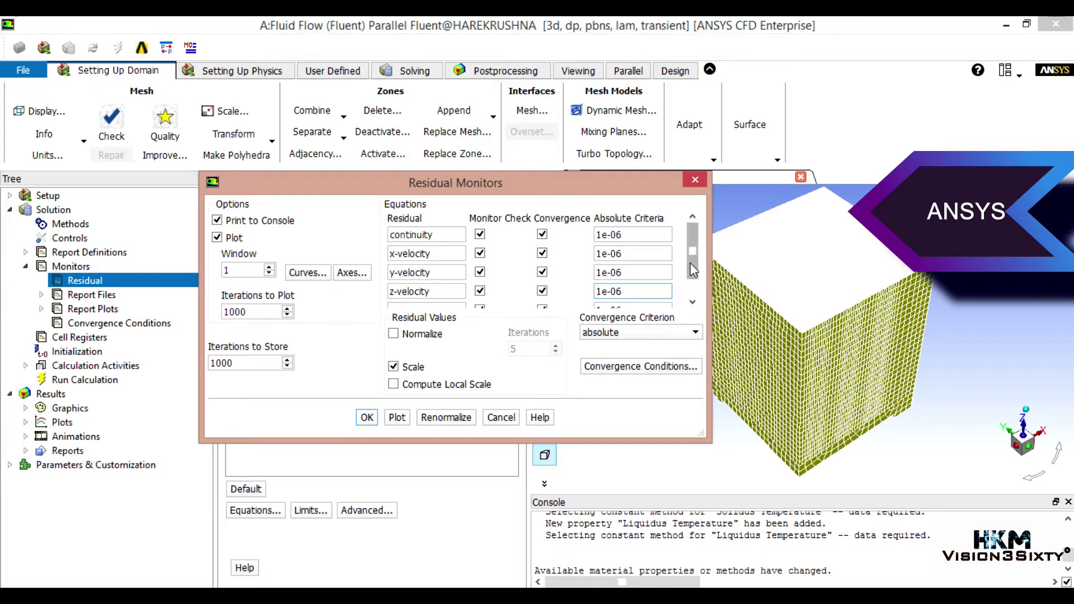
{"action": "scroll", "coordinate": [690, 263], "scroll_direction": "down", "scroll_amount": 1}
{"action": "left_click", "coordinate": [637, 286]}
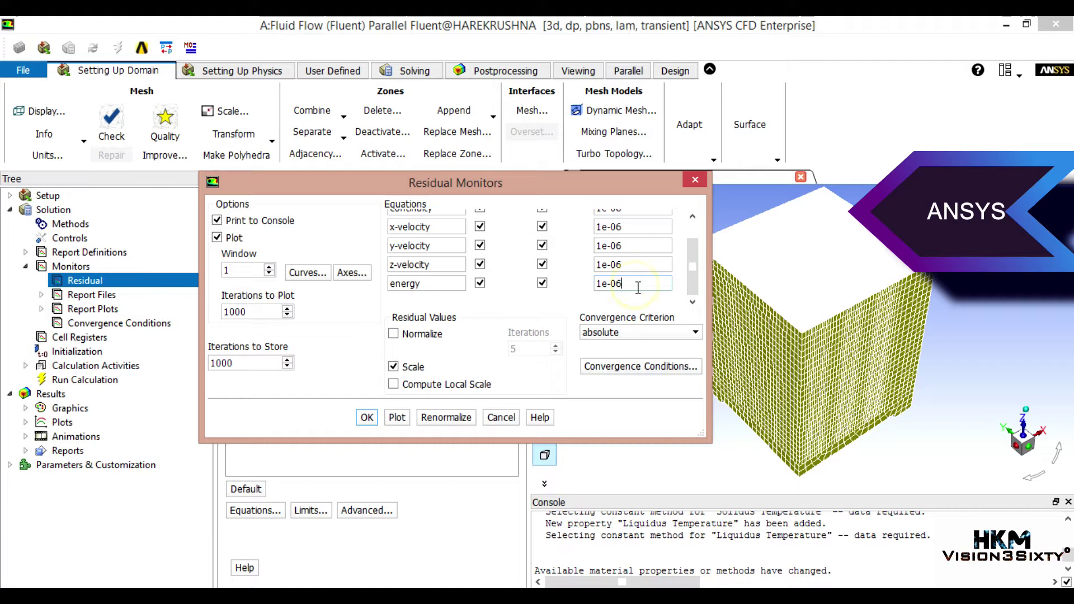
{"action": "key", "text": "BackSpace"}
{"action": "type", "text": "8"}
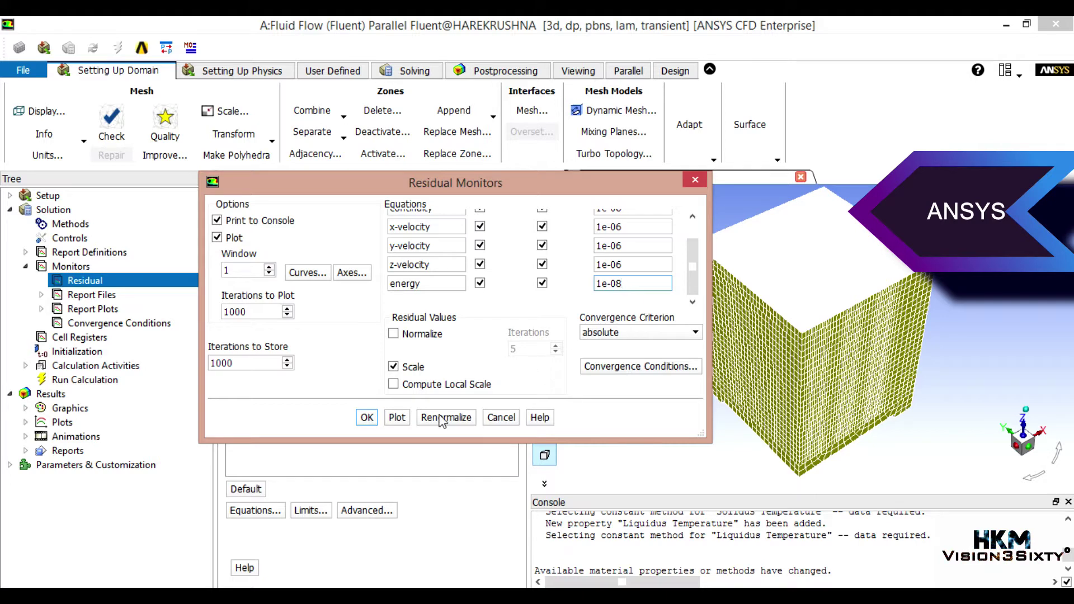
{"action": "left_click", "coordinate": [369, 418]}
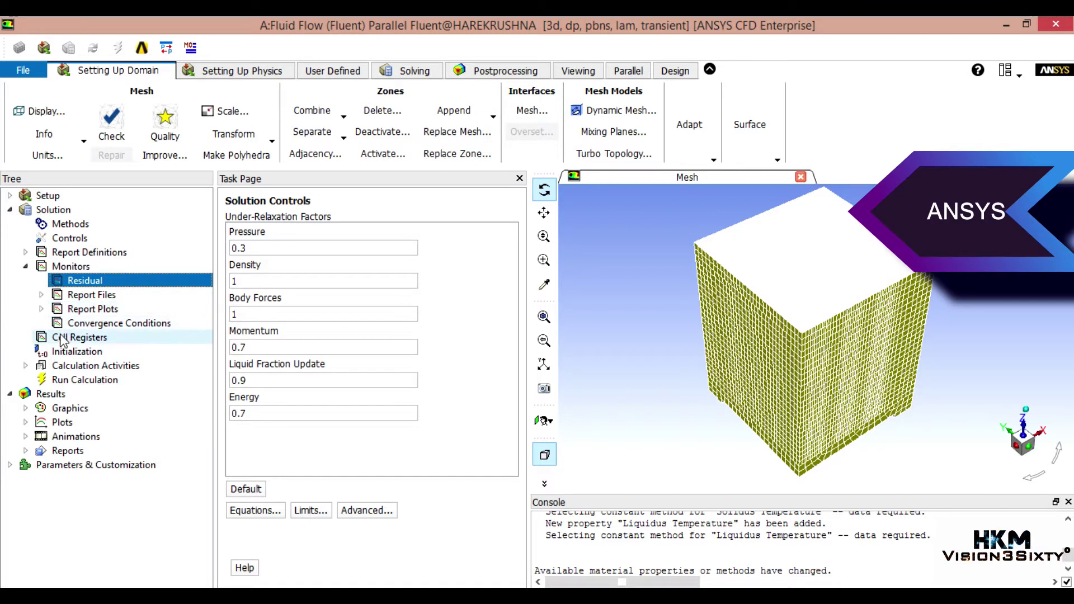
Step: Add flow-time to temperature-at-cc-rfile and set its data interval to 25 time steps
{"action": "left_click", "coordinate": [40, 296]}
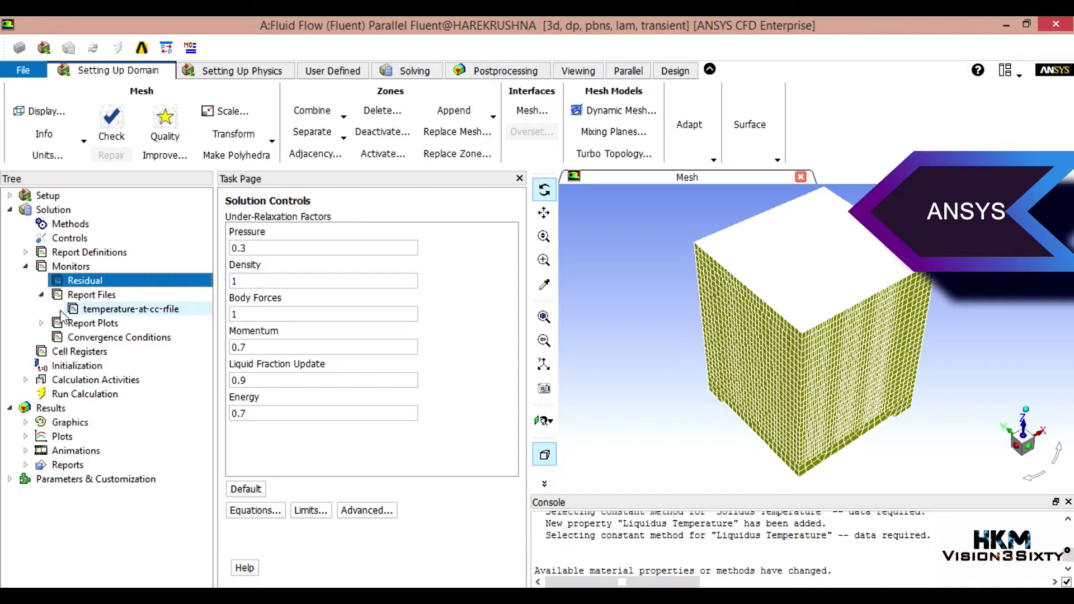
{"action": "double_click", "coordinate": [129, 311]}
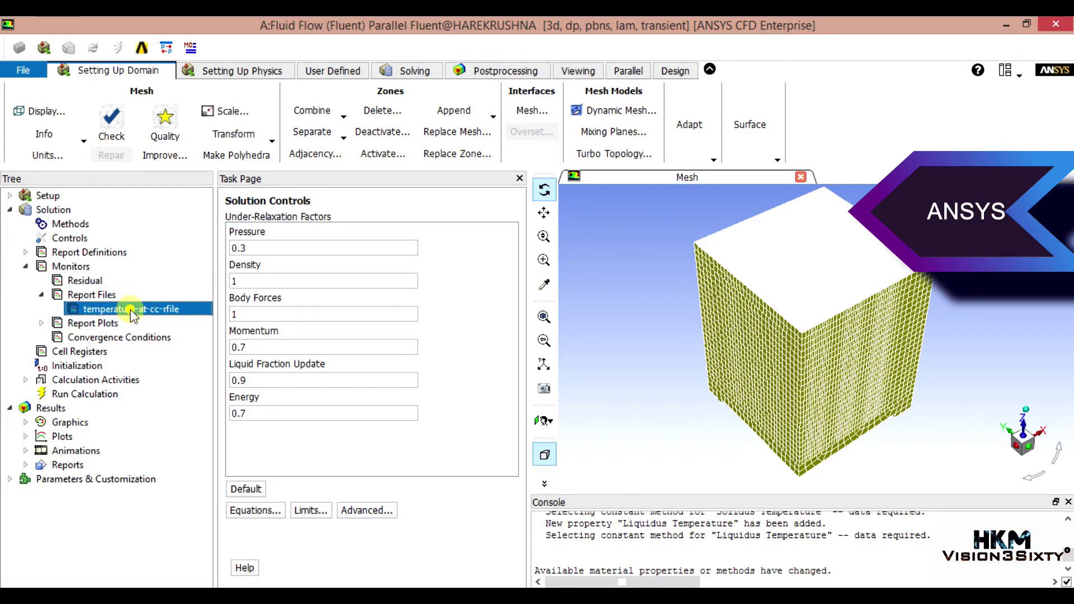
{"action": "left_click_drag", "start_coordinate": [333, 327], "coordinate": [392, 147]}
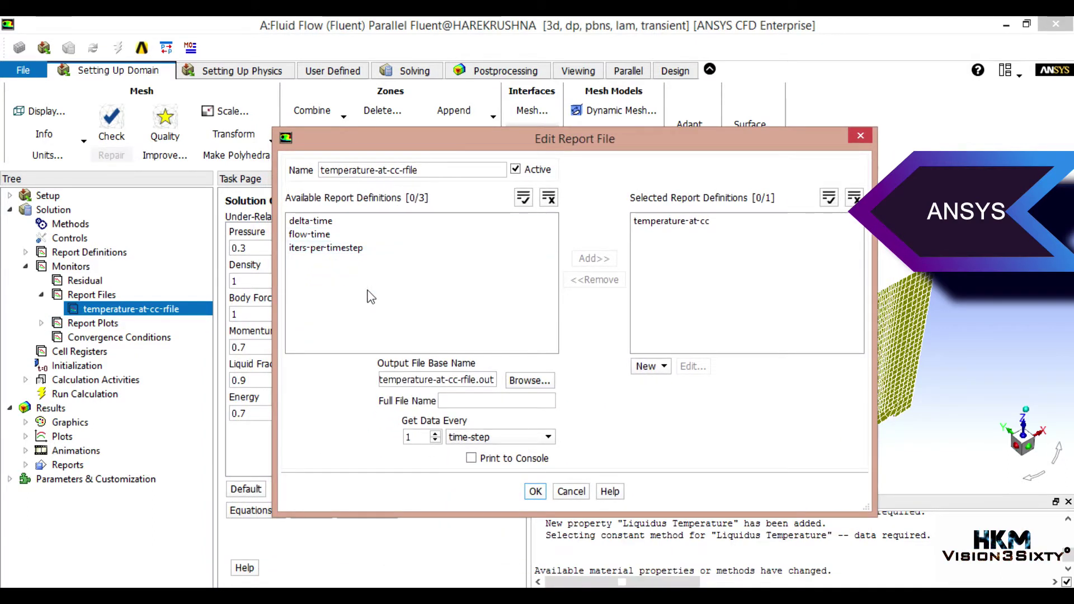
{"action": "left_click", "coordinate": [327, 235]}
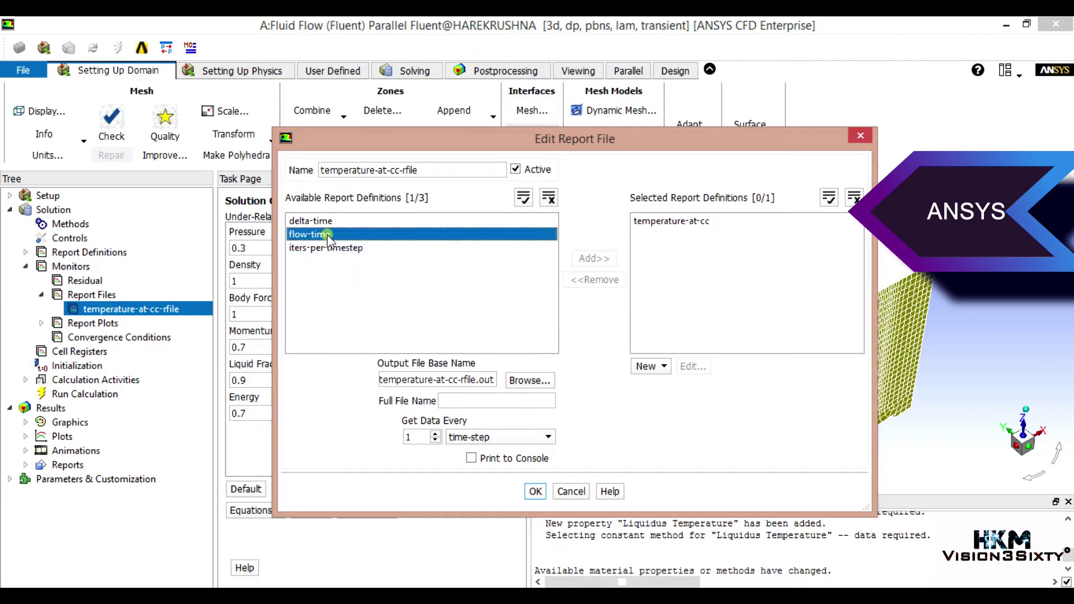
{"action": "left_click", "coordinate": [578, 262]}
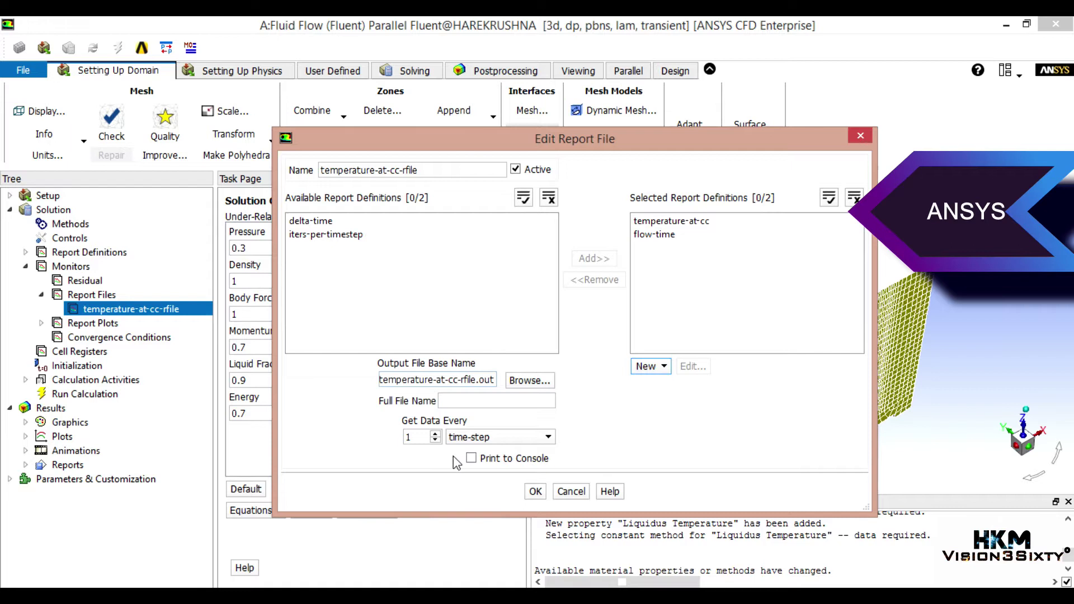
{"action": "double_click", "coordinate": [419, 438]}
{"action": "type", "text": "25"}
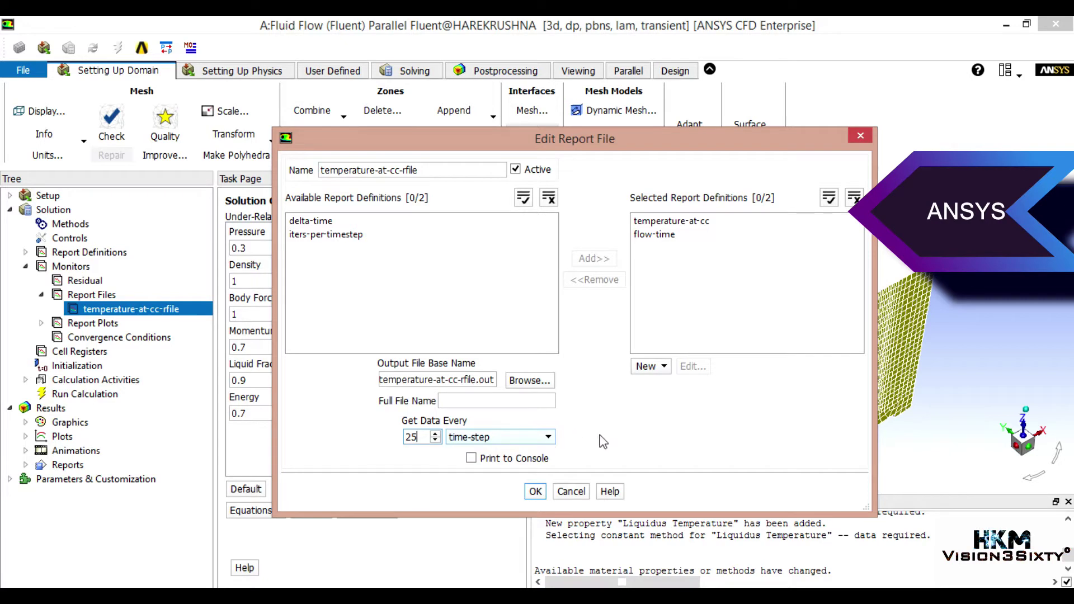
Step: Set the temperature-at-cc-rfile output file name to temperatureatcc.csv via Browse
{"action": "left_click", "coordinate": [526, 379]}
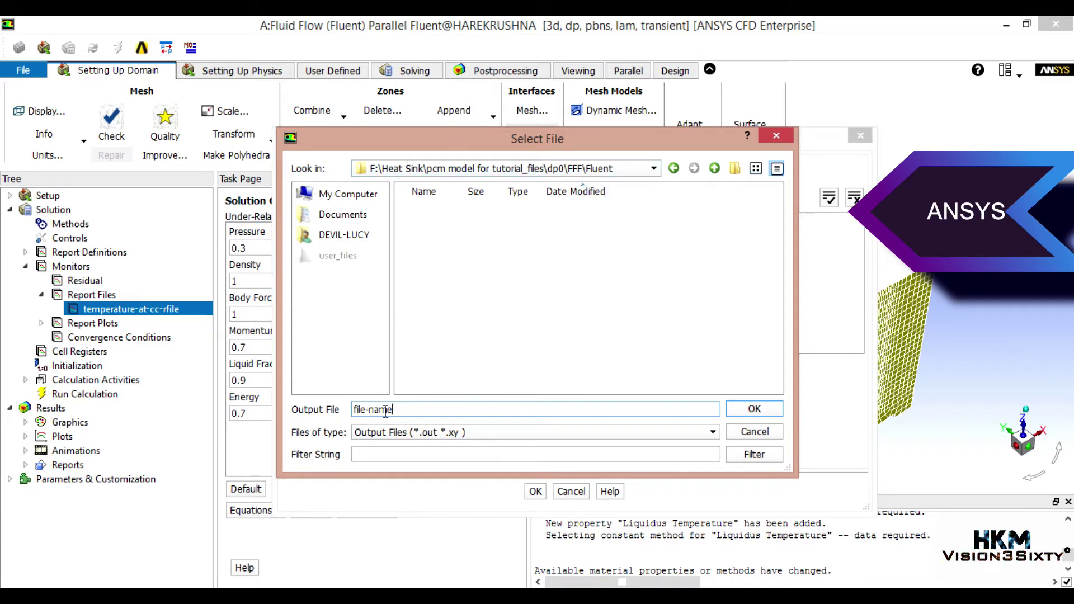
{"action": "left_click", "coordinate": [445, 431]}
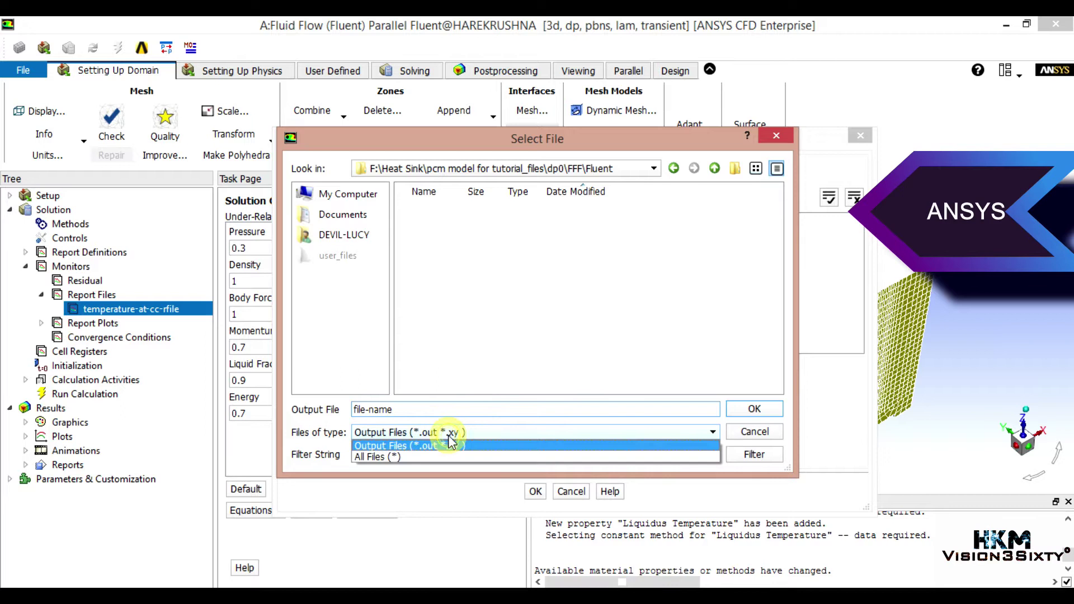
{"action": "left_click", "coordinate": [414, 411]}
{"action": "double_click", "coordinate": [415, 410]}
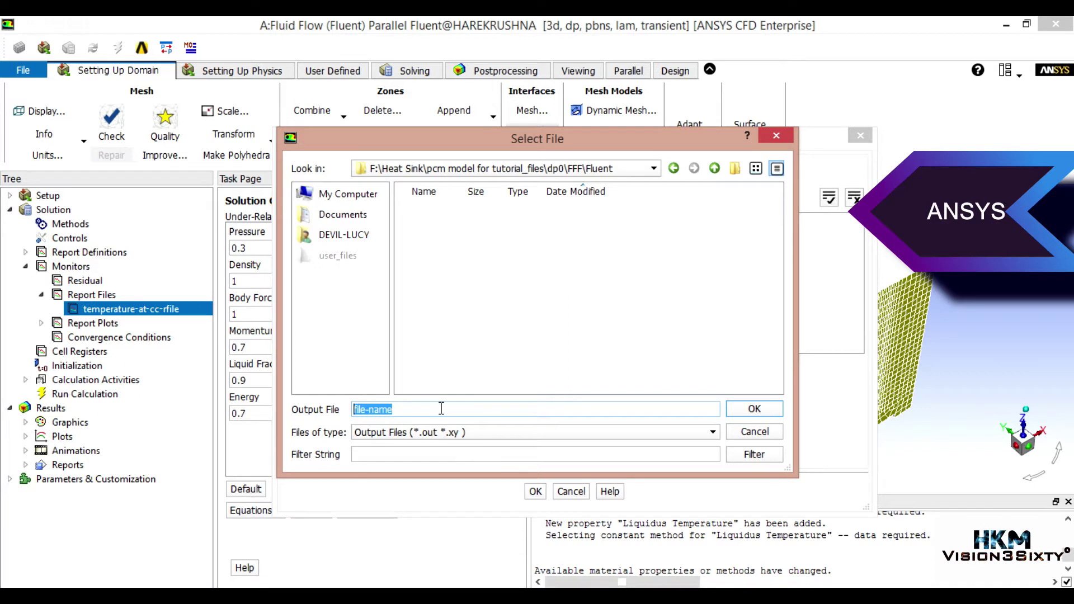
{"action": "type", "text": "temperat"}
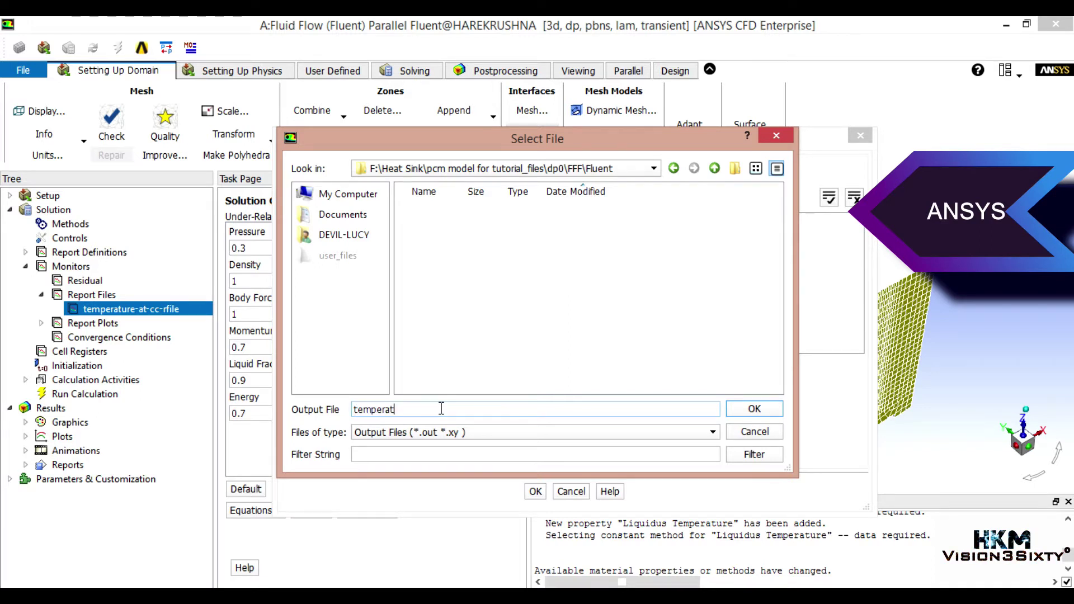
{"action": "type", "text": "ure-at-cc-rfile"}
{"action": "left_click", "coordinate": [754, 408]}
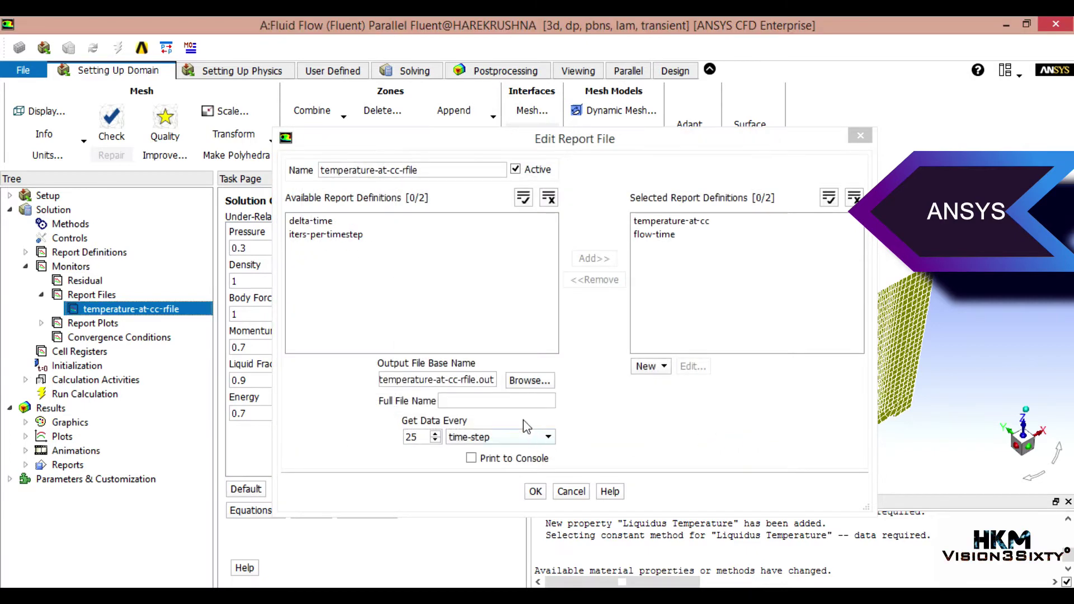
{"action": "left_click", "coordinate": [535, 381]}
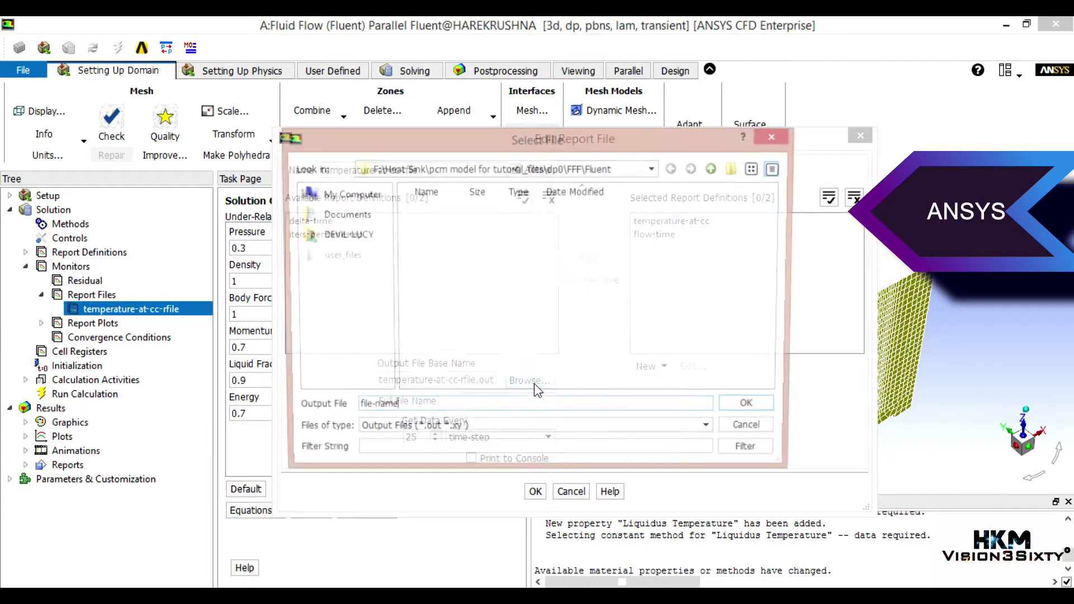
{"action": "double_click", "coordinate": [434, 407]}
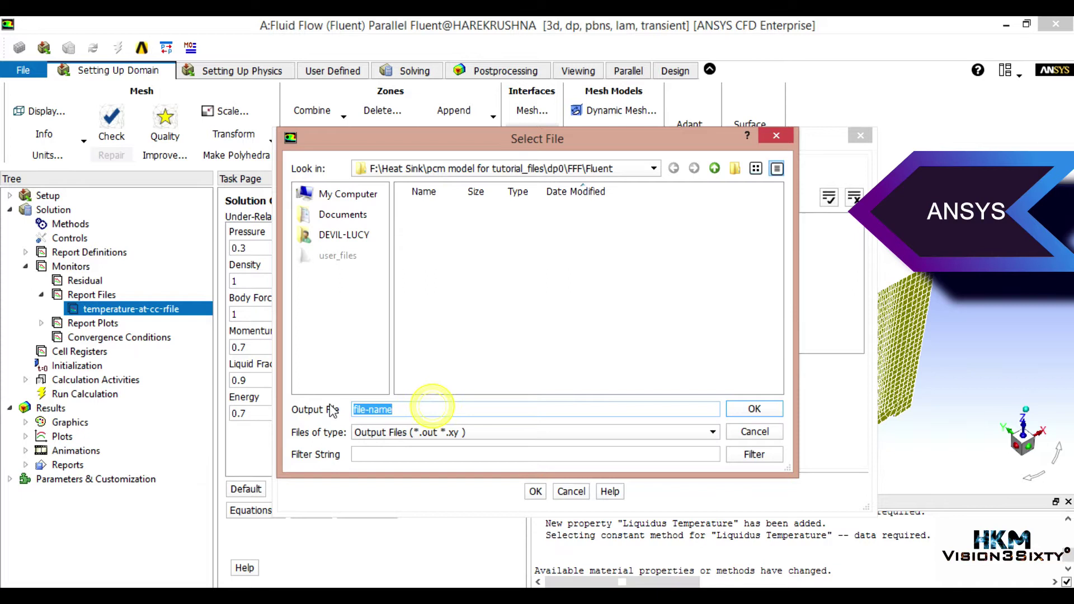
{"action": "type", "text": "temperatur"}
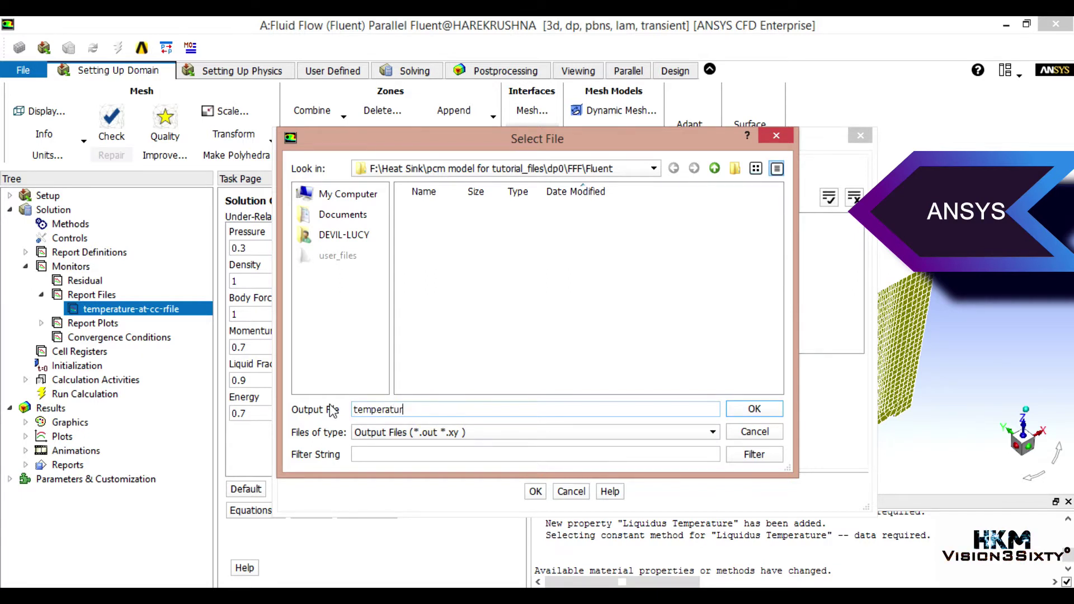
{"action": "key", "text": "BackSpace"}
{"action": "key", "text": "BackSpace"}
{"action": "key", "text": "BackSpace"}
{"action": "key", "text": "BackSpace"}
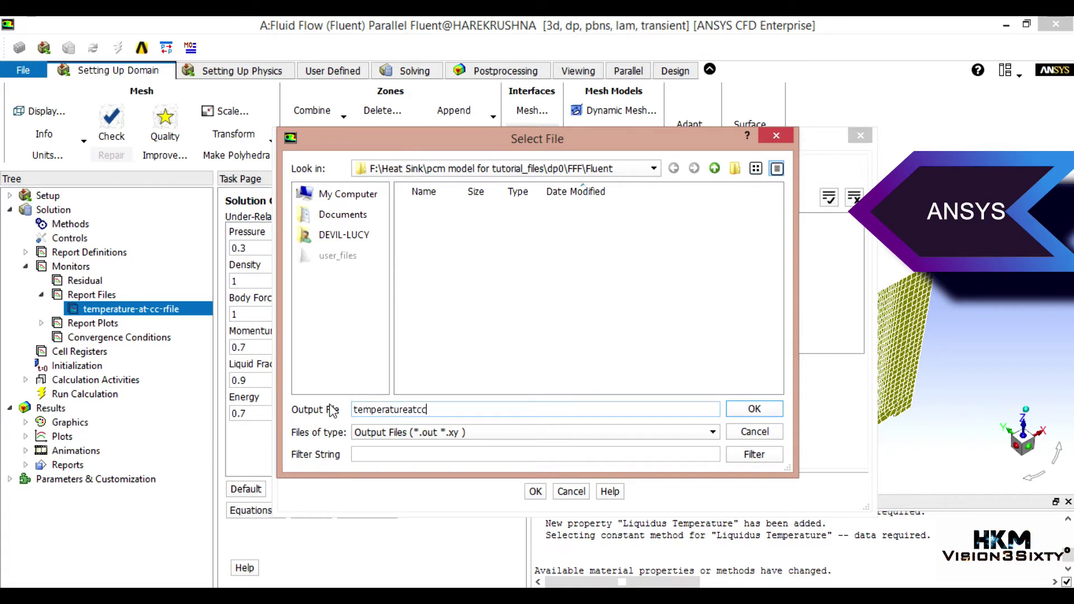
{"action": "type", "text": ".csv"}
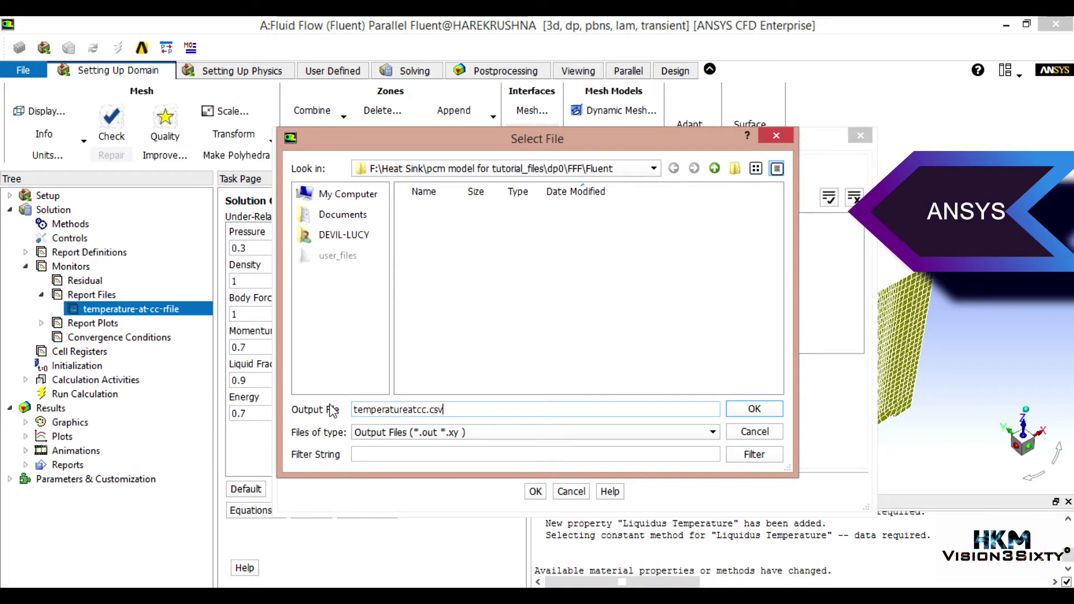
{"action": "left_click", "coordinate": [738, 411]}
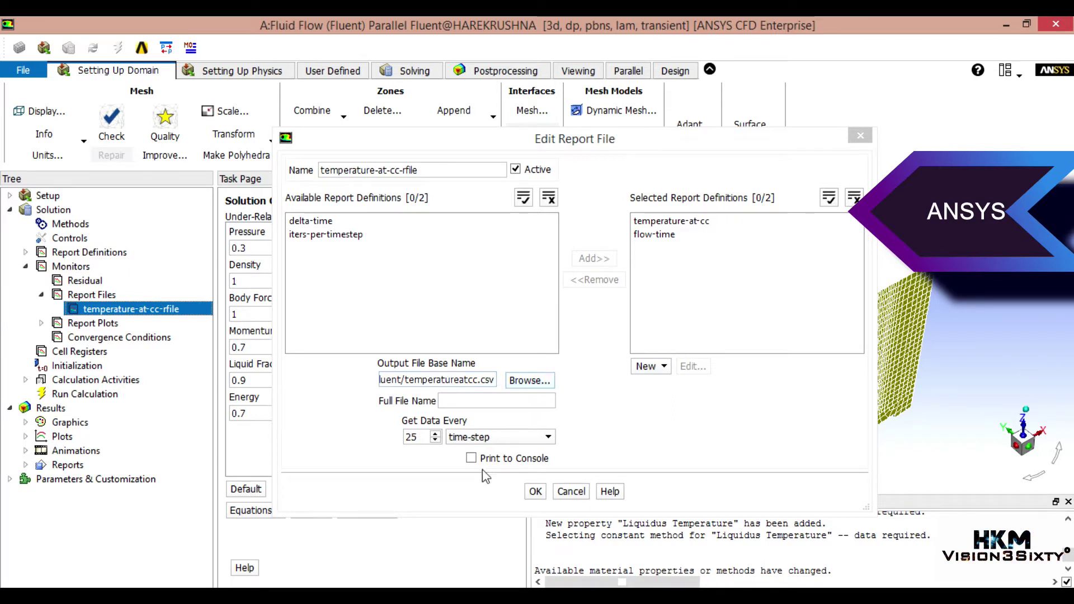
Step: Enable Print to Console for temperature-at-cc-rfile and apply it, accepting the path warning
{"action": "left_click", "coordinate": [472, 458]}
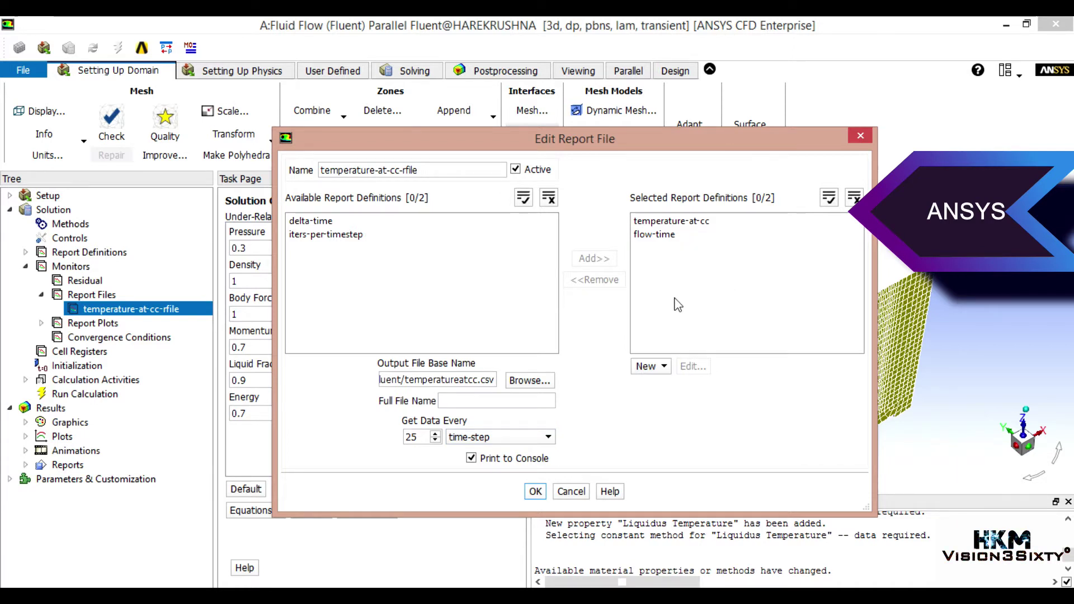
{"action": "left_click", "coordinate": [534, 491]}
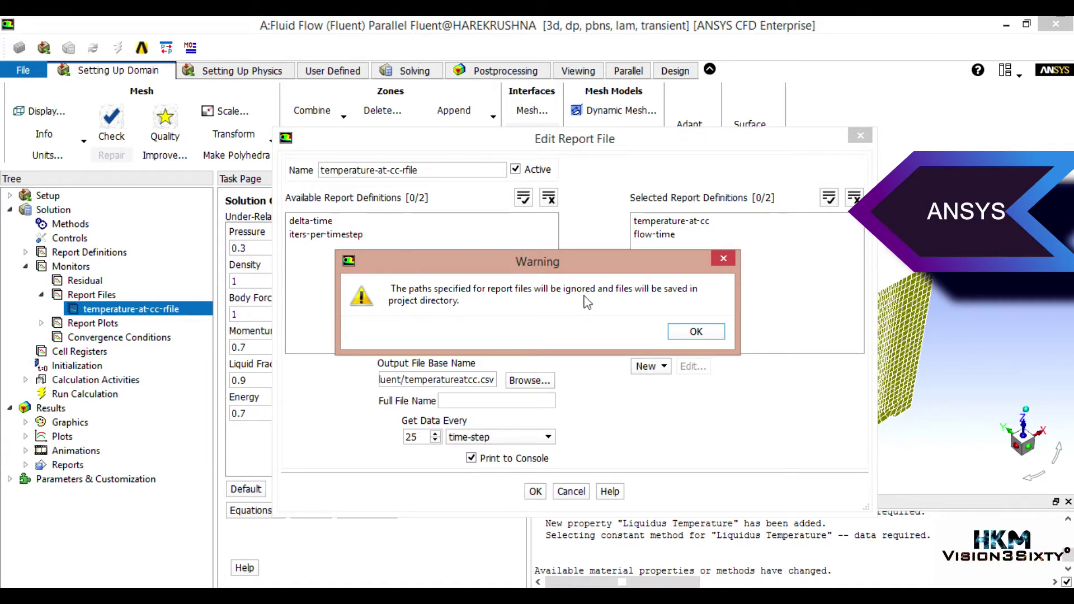
{"action": "left_click", "coordinate": [696, 332]}
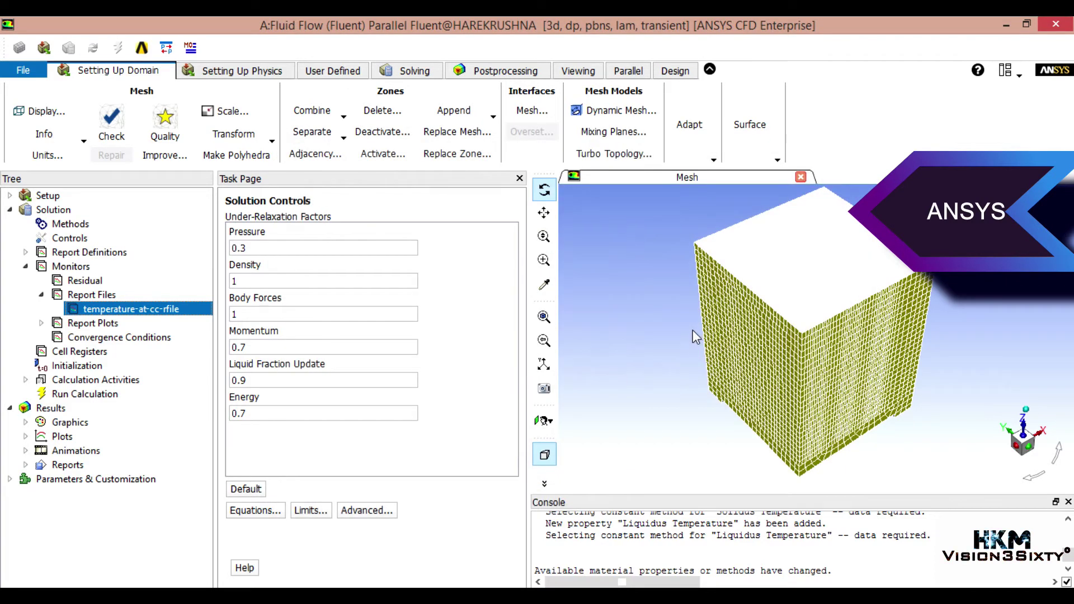
Step: Reapply the report file settings, dismiss the path warning, and expand Report Plots
{"action": "double_click", "coordinate": [200, 316]}
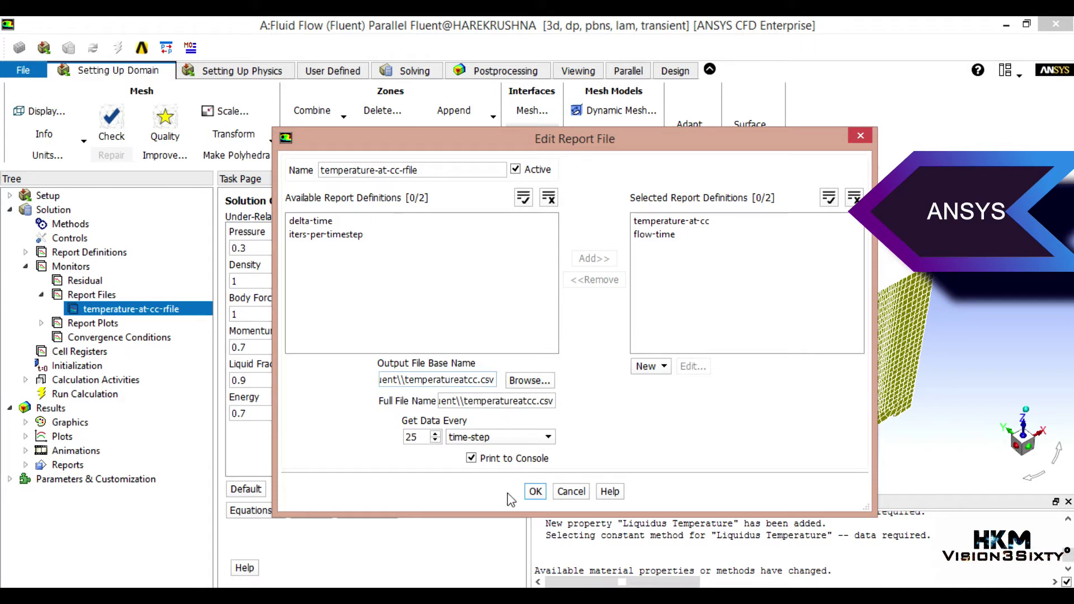
{"action": "left_click", "coordinate": [535, 493]}
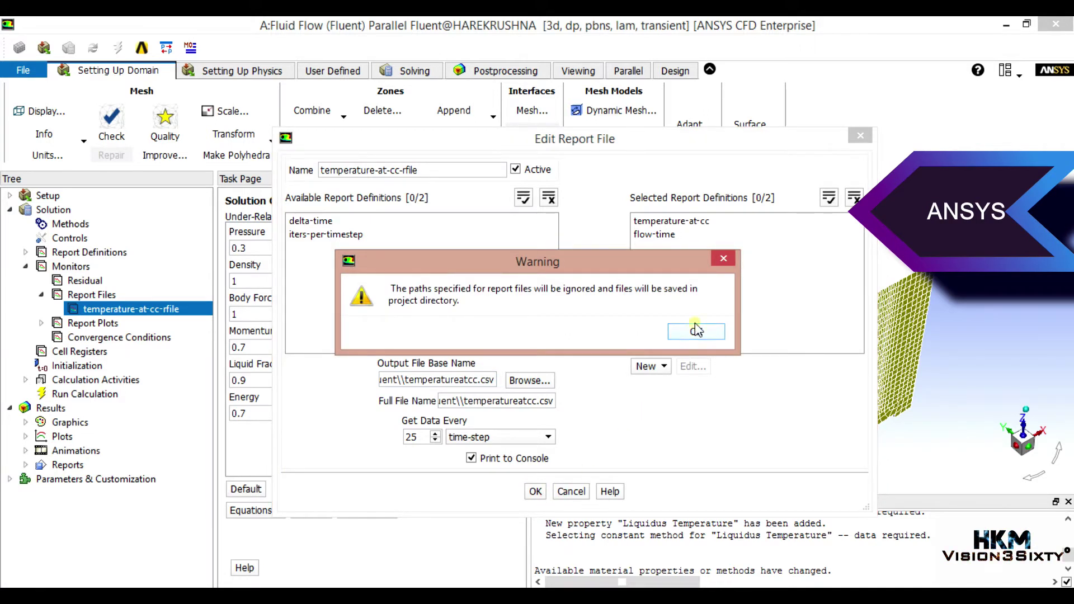
{"action": "left_click", "coordinate": [696, 330]}
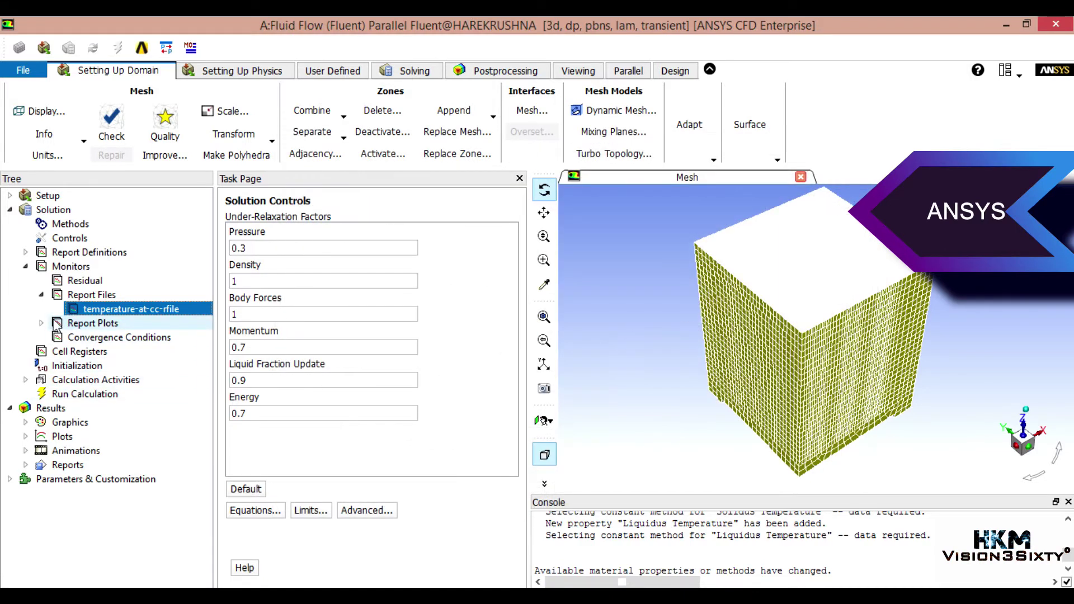
{"action": "left_click", "coordinate": [41, 323]}
Step: Set temperature-at-cc-rplot to collect data every 25 time steps, printing to console
{"action": "left_click", "coordinate": [135, 338]}
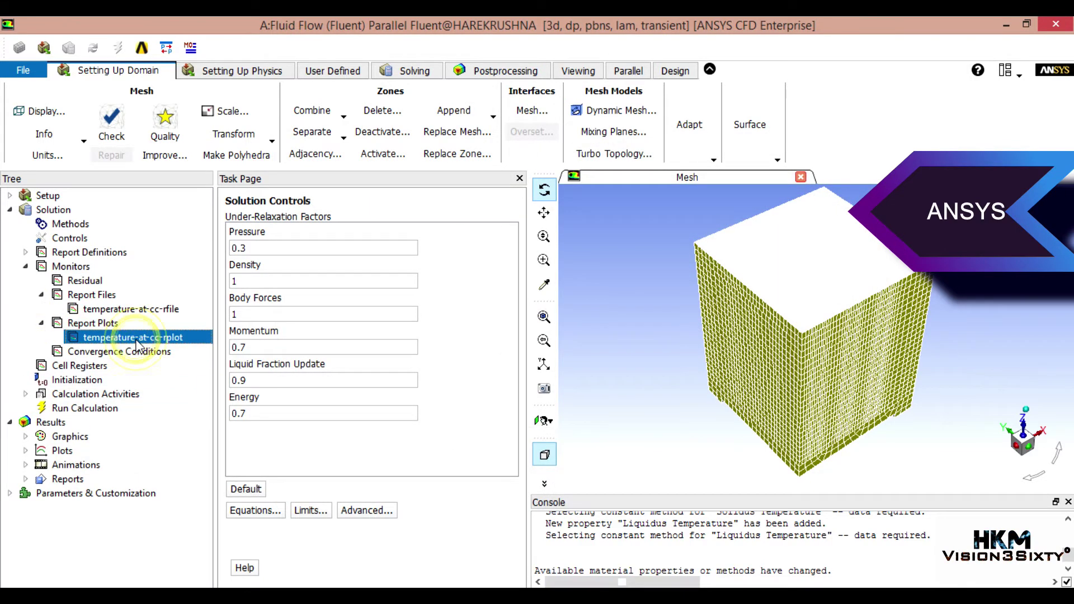
{"action": "double_click", "coordinate": [135, 337]}
{"action": "left_click_drag", "start_coordinate": [348, 319], "coordinate": [449, 118]}
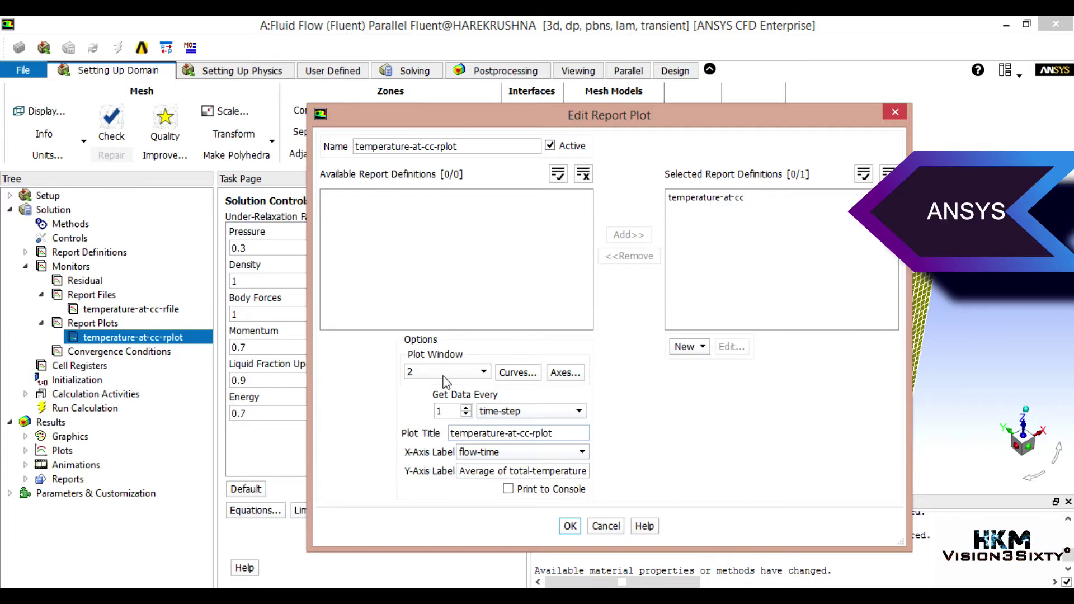
{"action": "double_click", "coordinate": [448, 411]}
{"action": "type", "text": "25"}
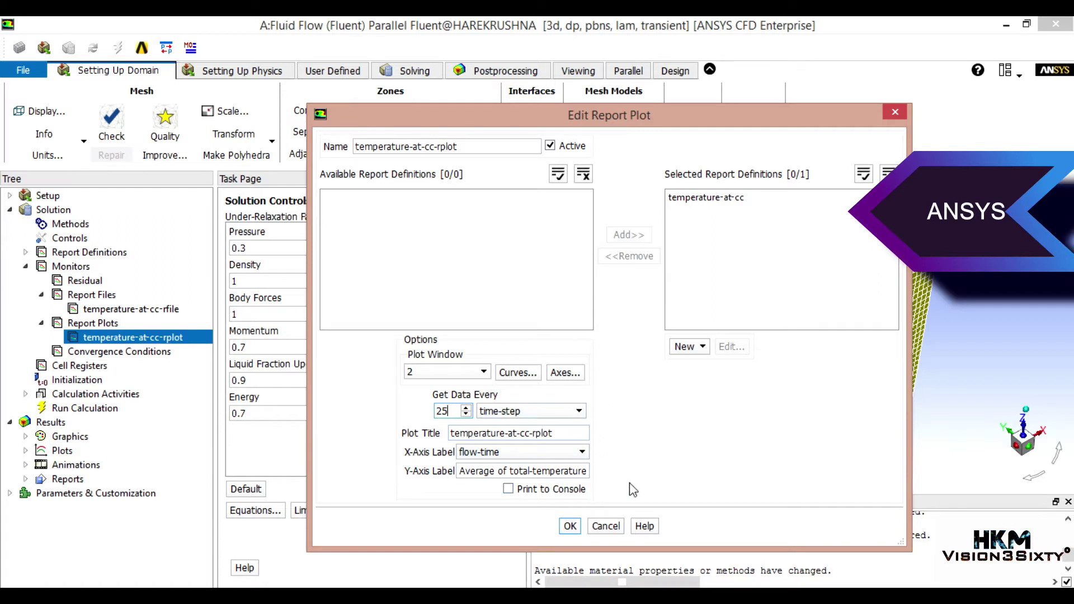
{"action": "left_click", "coordinate": [507, 488]}
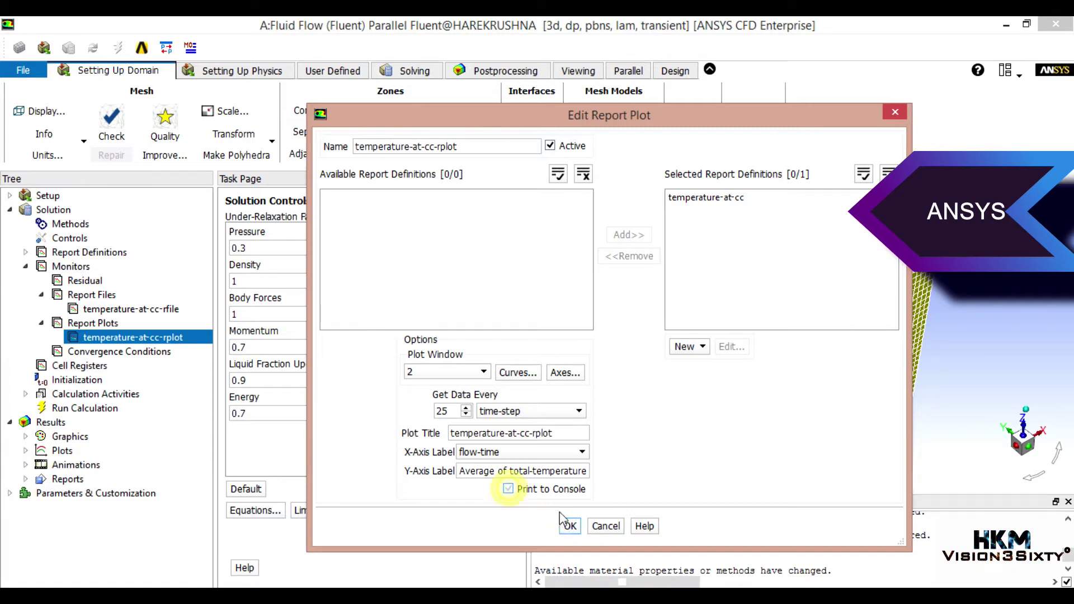
{"action": "left_click", "coordinate": [569, 526]}
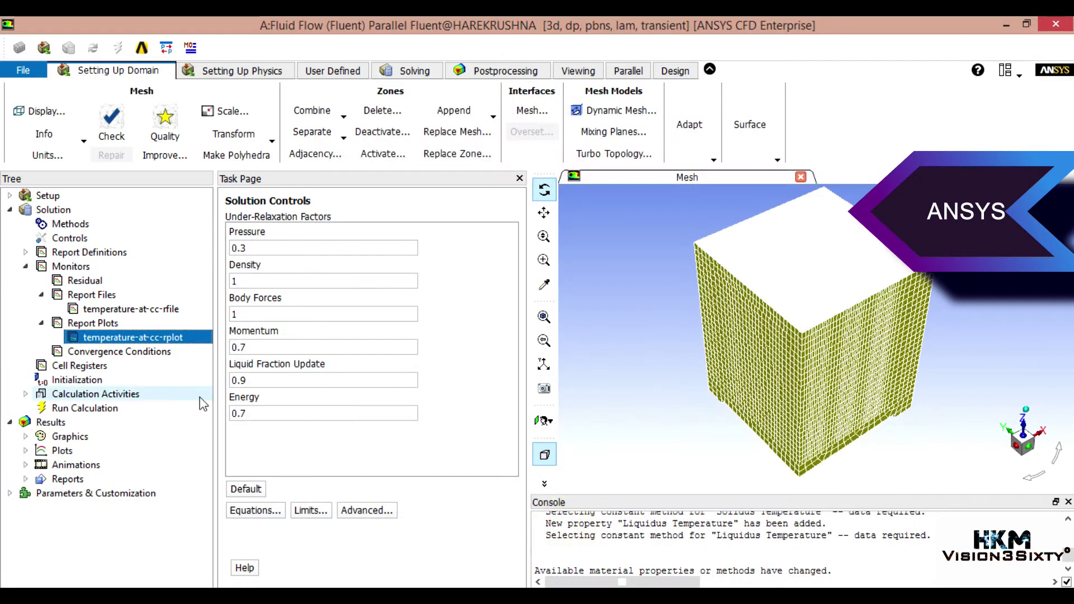
Step: Recheck the temperature-at-cc-rplot settings and select the Convergence Conditions monitor
{"action": "left_click", "coordinate": [162, 338]}
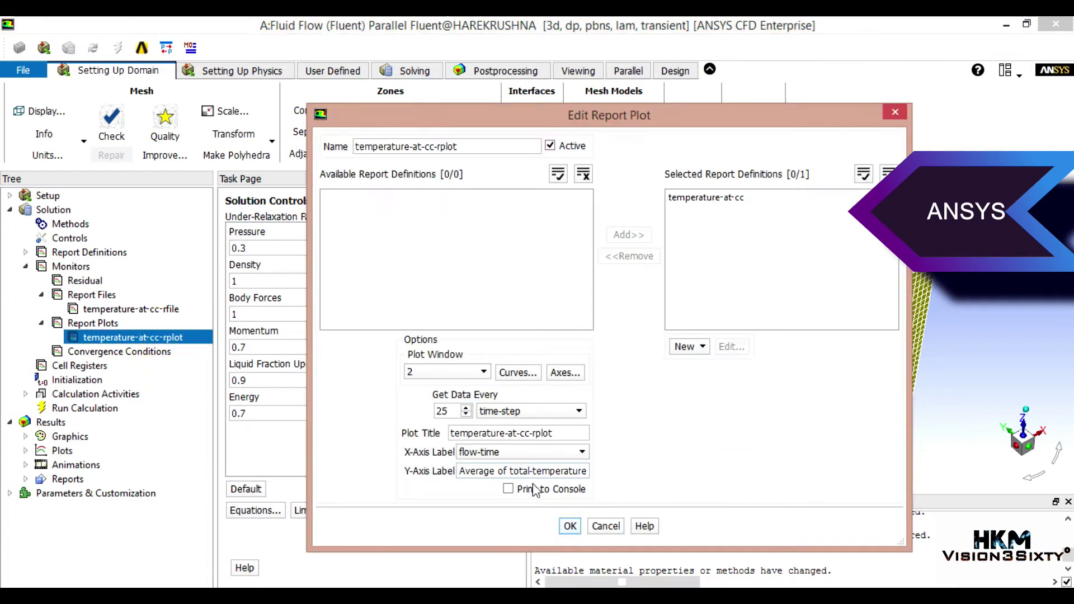
{"action": "left_click", "coordinate": [571, 526]}
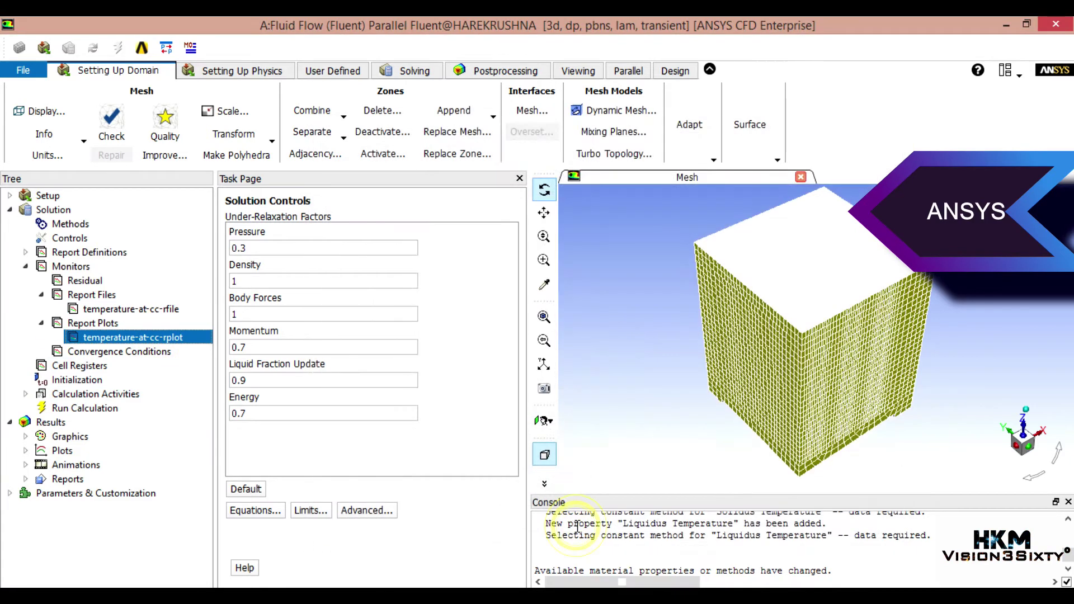
{"action": "left_click", "coordinate": [107, 355]}
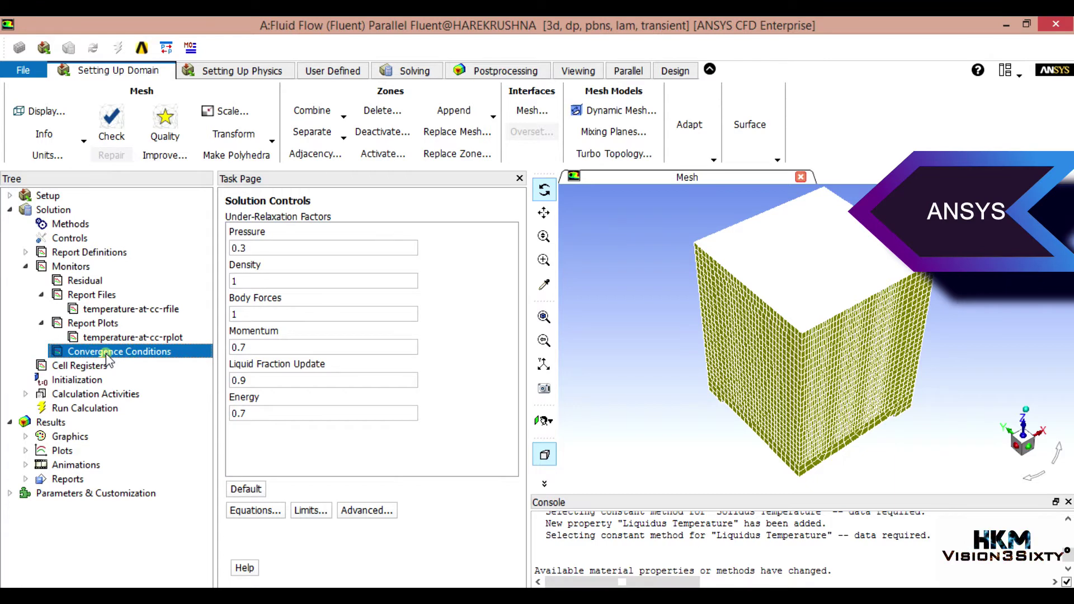
{"action": "double_click", "coordinate": [107, 355]}
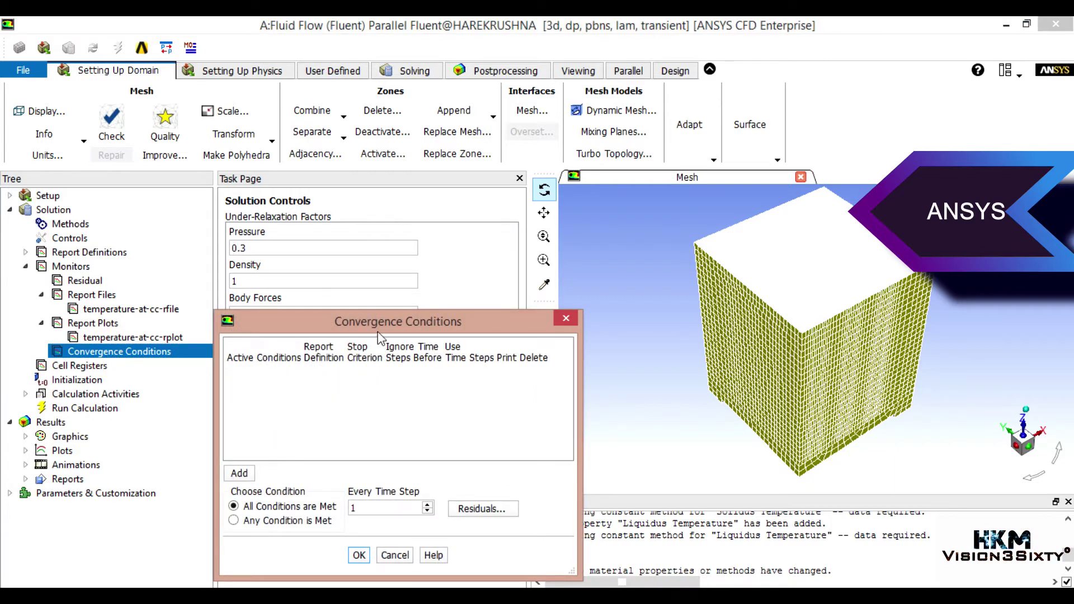
{"action": "left_click_drag", "start_coordinate": [378, 336], "coordinate": [466, 214]}
{"action": "left_click", "coordinate": [651, 207]}
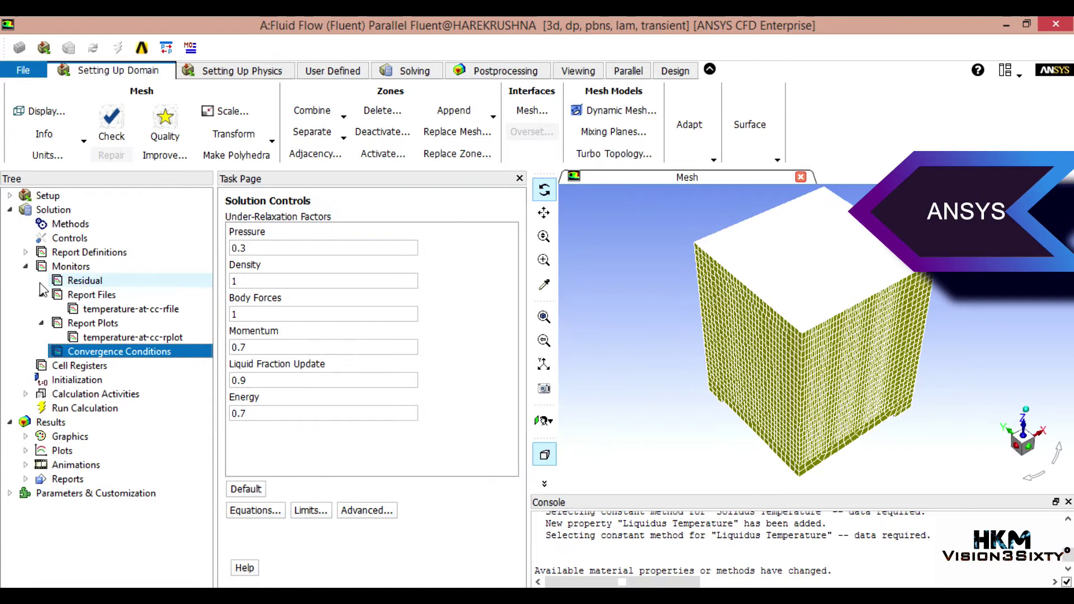
{"action": "left_click", "coordinate": [25, 266]}
{"action": "left_click", "coordinate": [26, 265]}
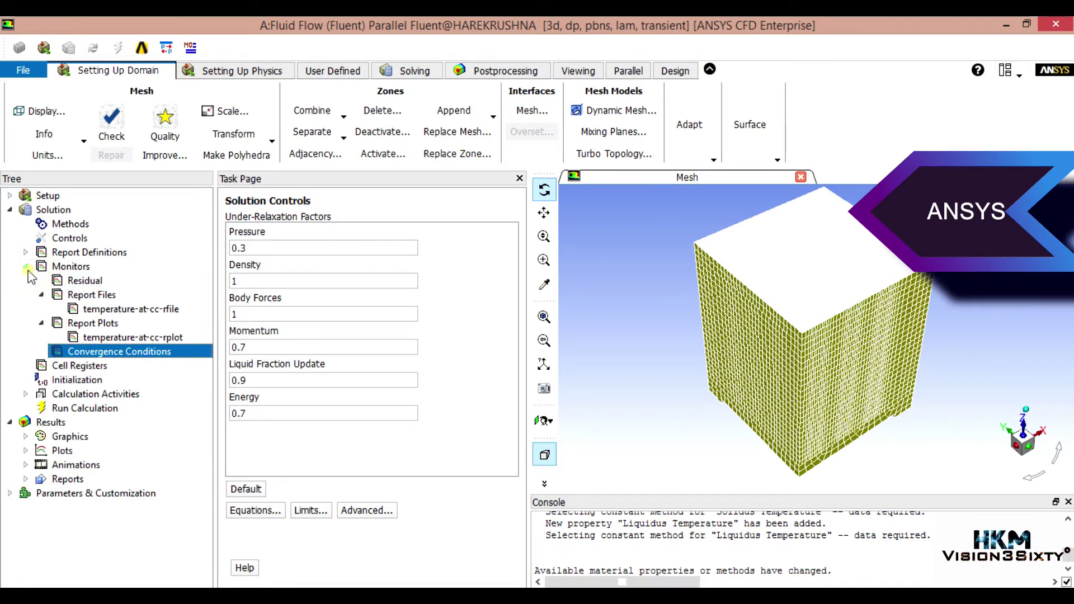
{"action": "left_click", "coordinate": [25, 266]}
{"action": "left_click", "coordinate": [82, 296]}
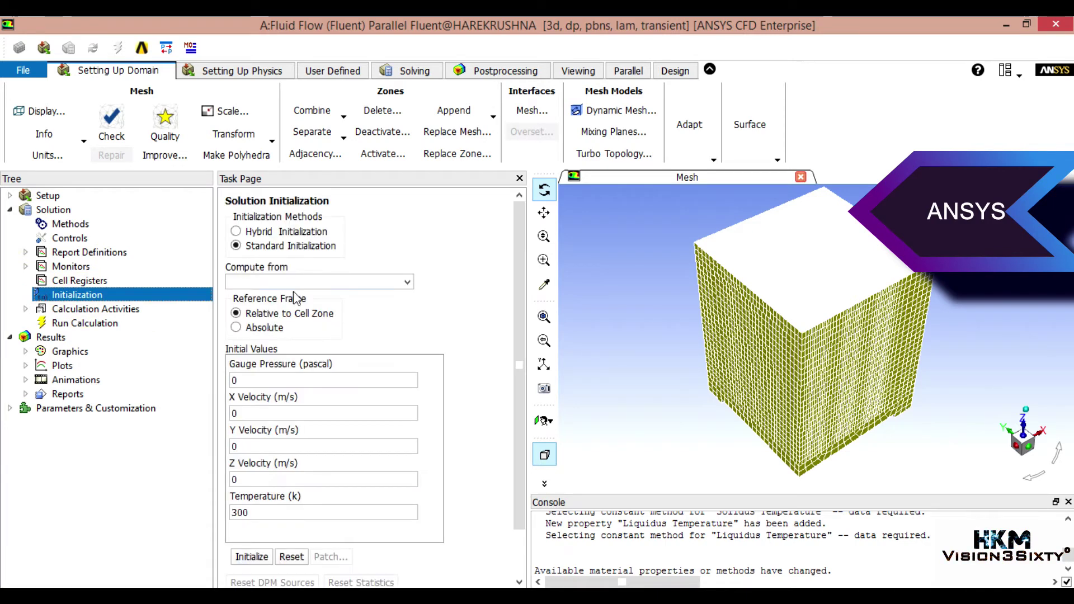
Step: Initialize from all-zones with zero pressure and velocities and 300 K temperature
{"action": "left_click", "coordinate": [407, 282]}
{"action": "left_click", "coordinate": [256, 292]}
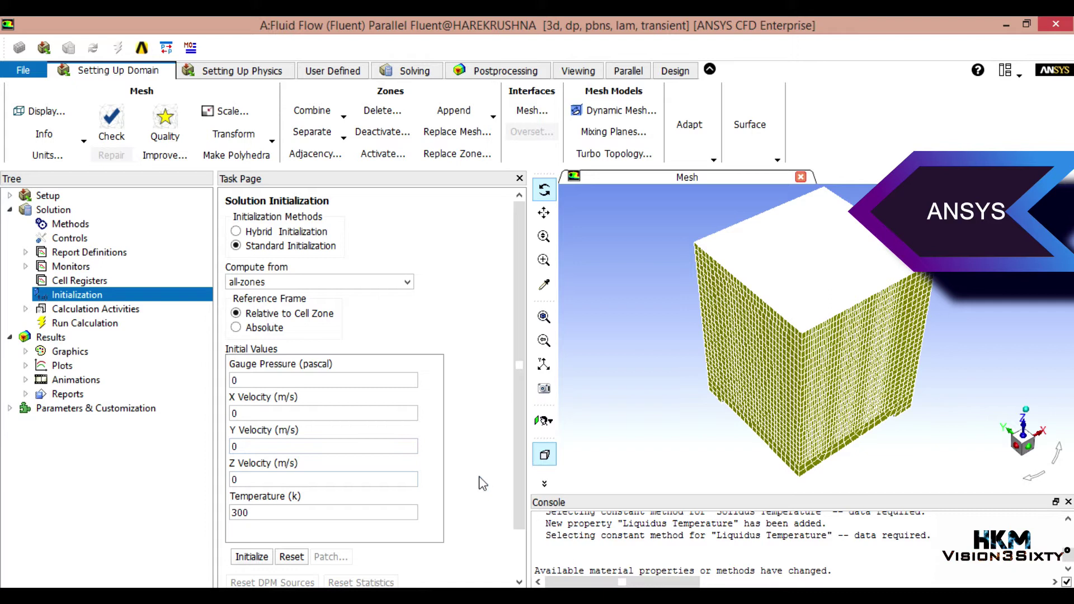
{"action": "scroll", "coordinate": [483, 484], "scroll_direction": "down", "scroll_amount": 2}
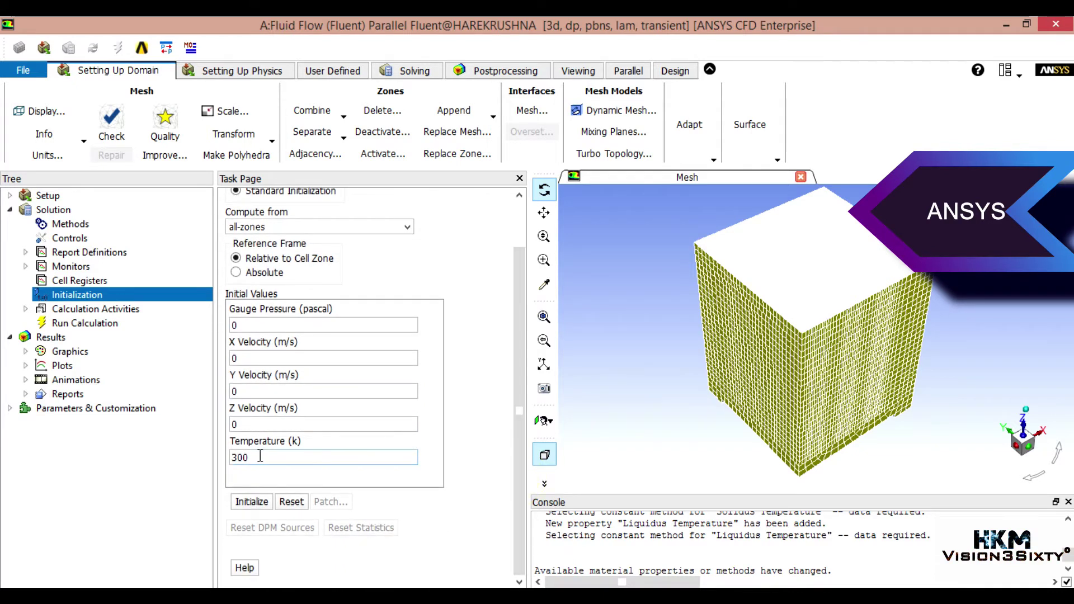
{"action": "left_click", "coordinate": [244, 501]}
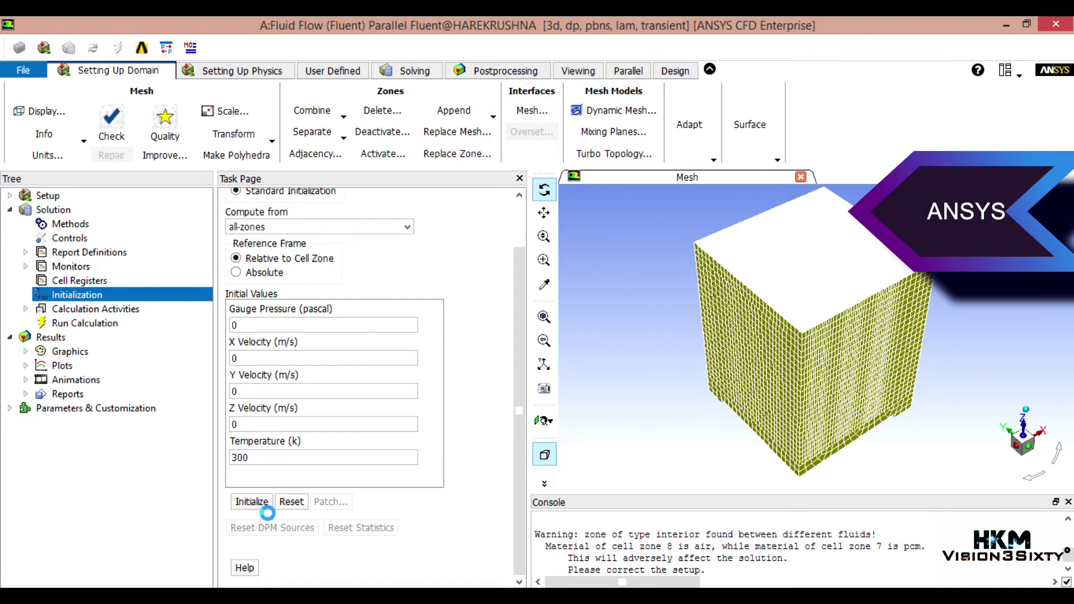
{"action": "left_click", "coordinate": [263, 503]}
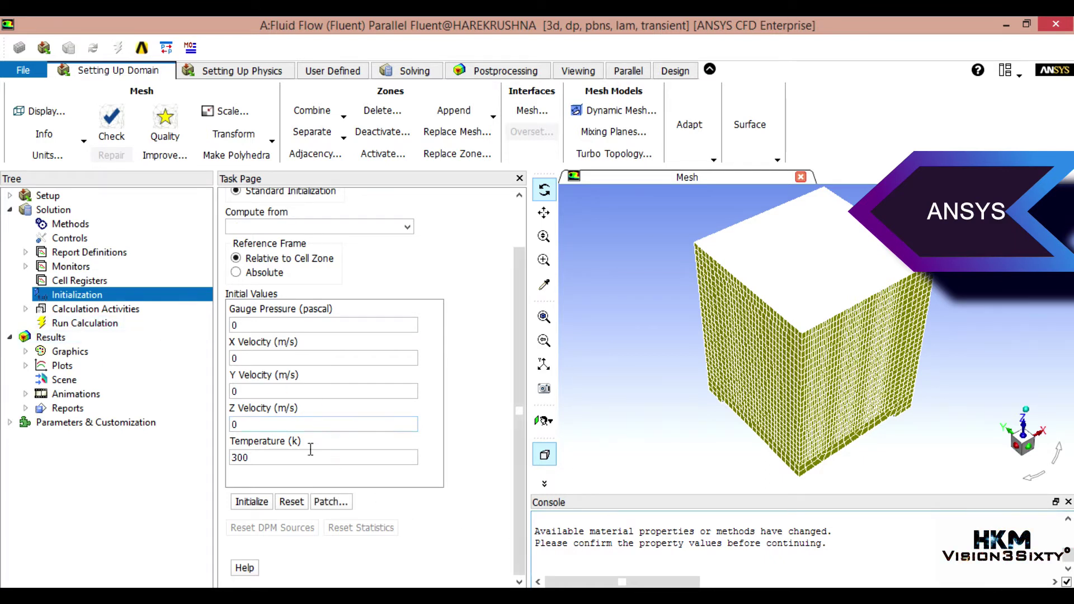
Step: Open Calculation Activities and start a new Solution Data Export under Automatic Export
{"action": "left_click", "coordinate": [102, 310]}
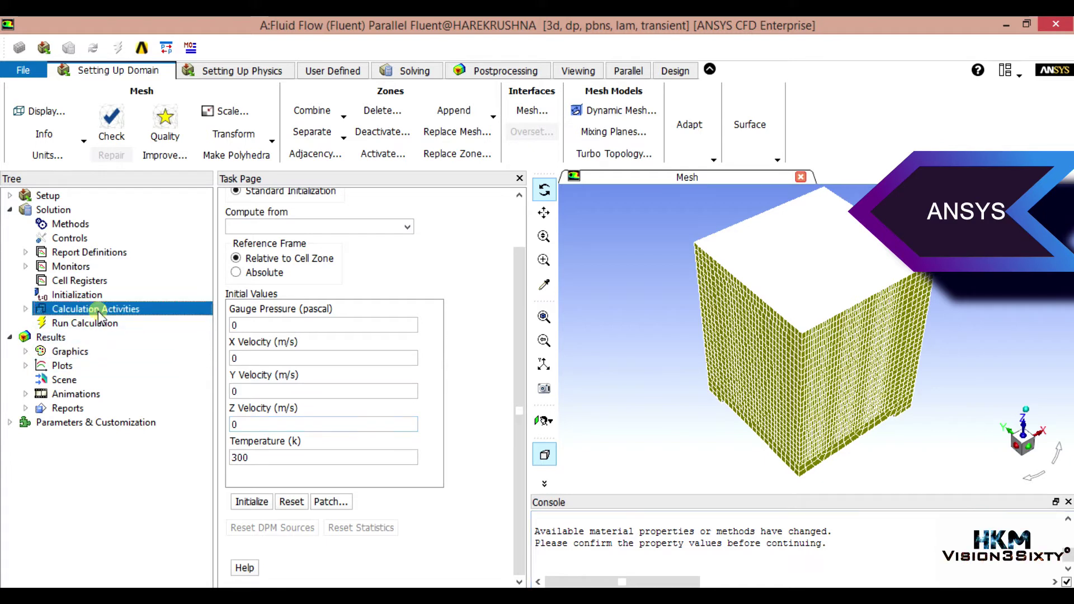
{"action": "double_click", "coordinate": [99, 311]}
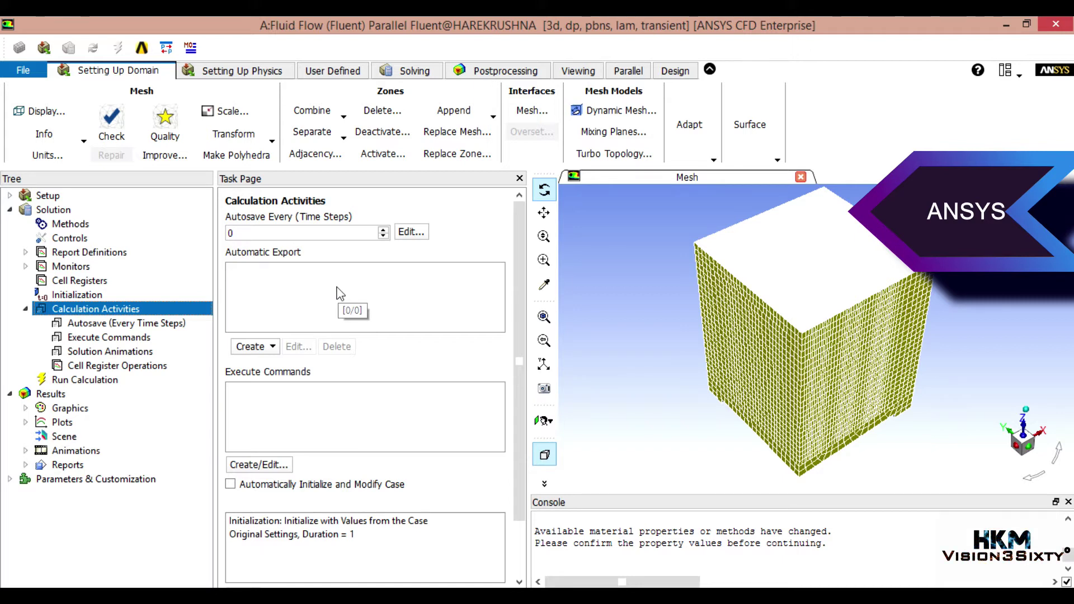
{"action": "left_click", "coordinate": [272, 348]}
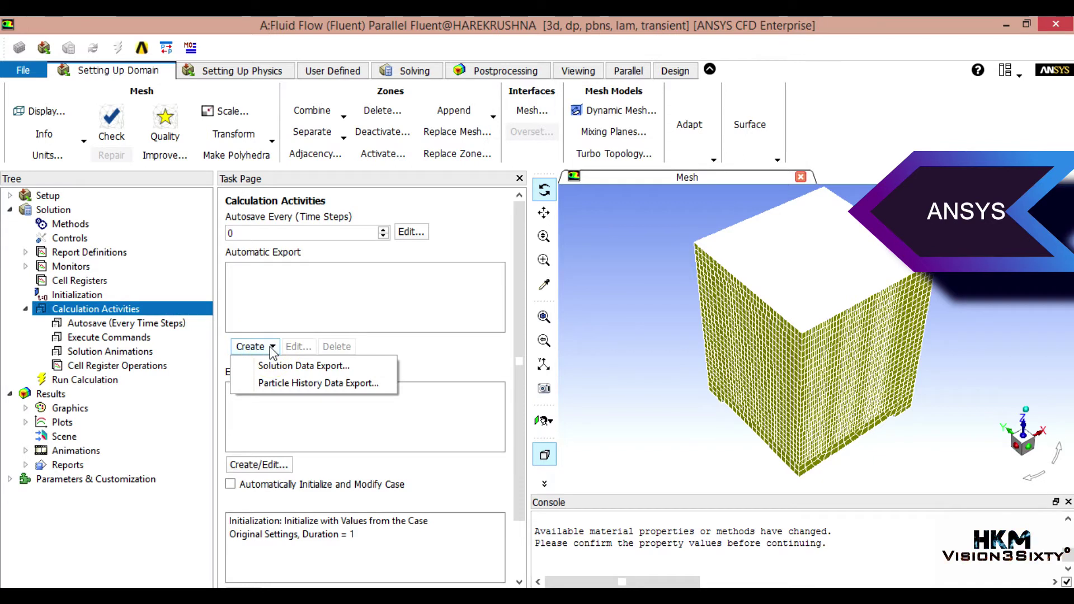
{"action": "left_click", "coordinate": [291, 367]}
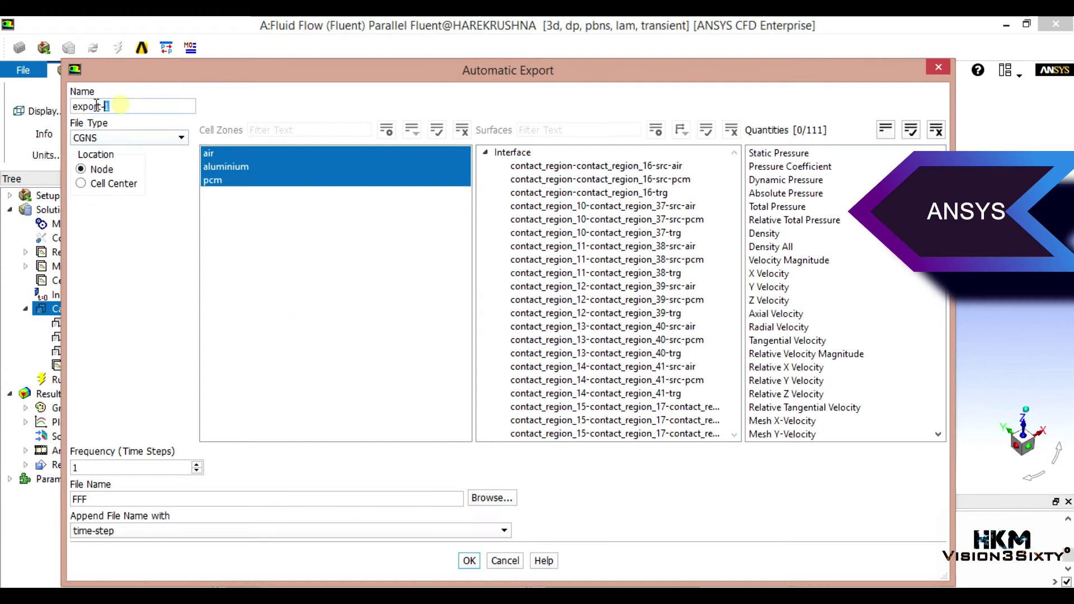
Step: Rename the export to 'temperature' with the CFD-Post Compatible file type
{"action": "left_click_drag", "start_coordinate": [109, 107], "coordinate": [48, 106]}
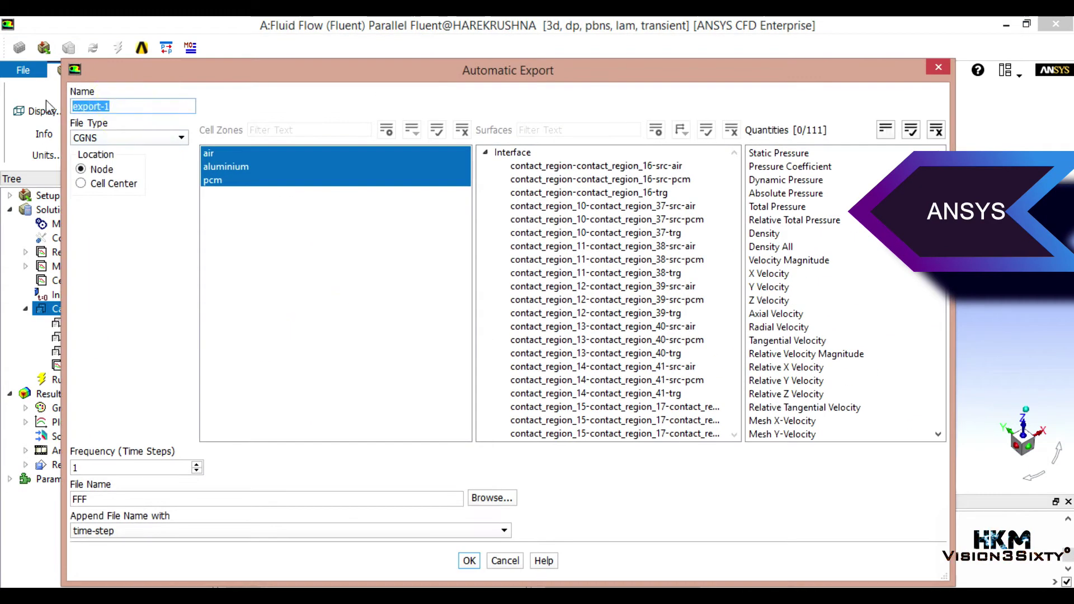
{"action": "type", "text": "temperat"}
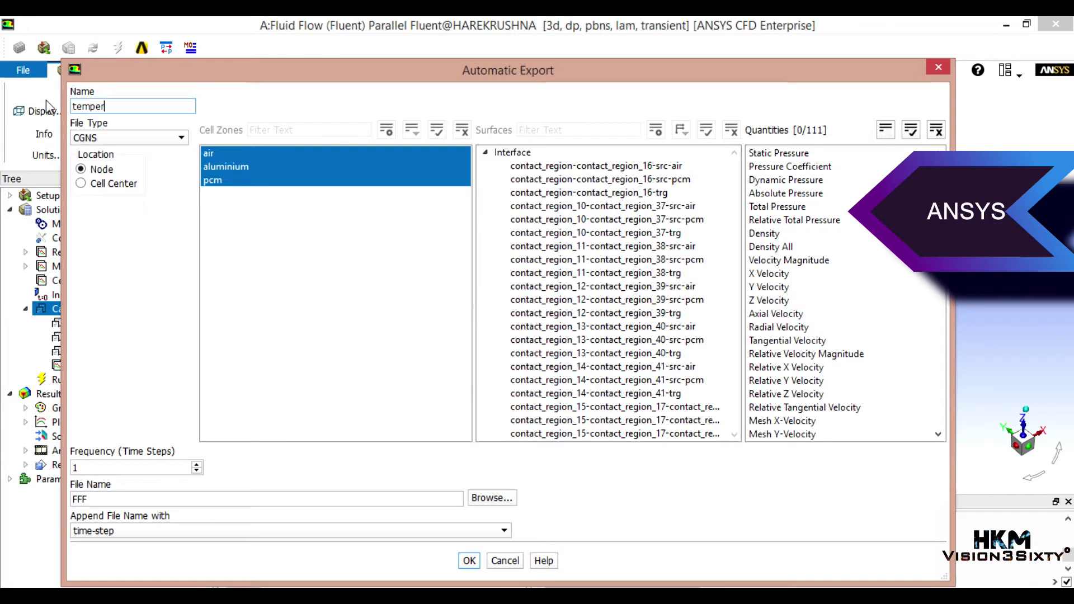
{"action": "type", "text": "ure"}
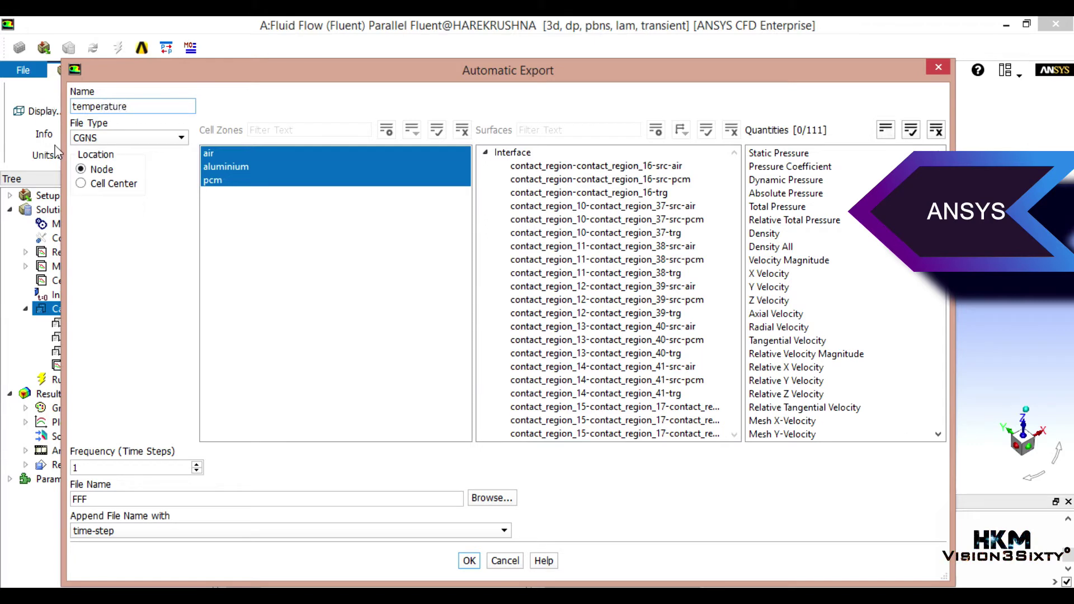
{"action": "left_click", "coordinate": [140, 138]}
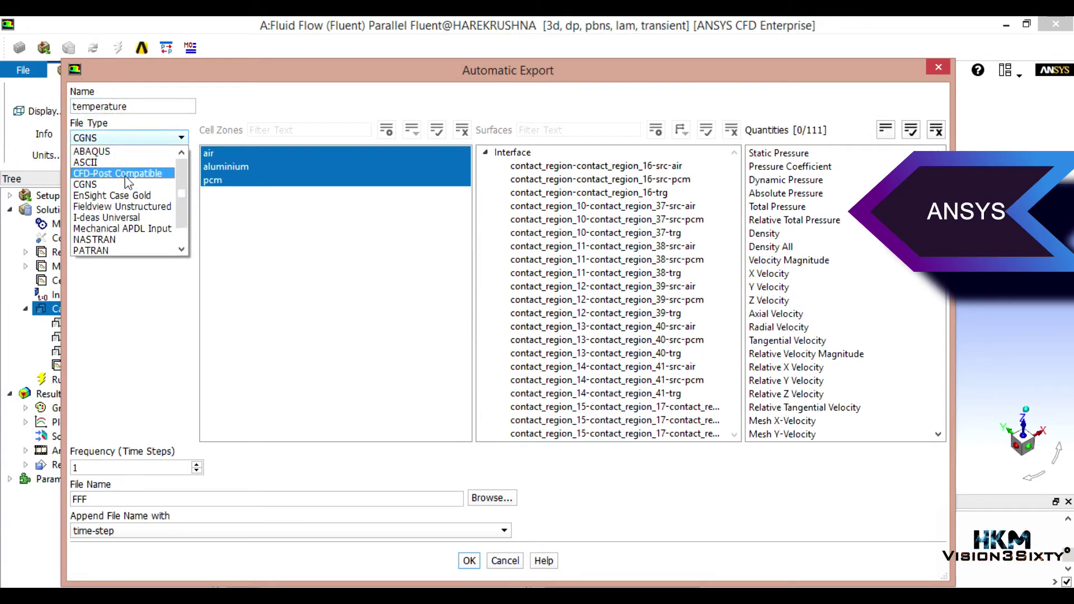
{"action": "left_click", "coordinate": [125, 174]}
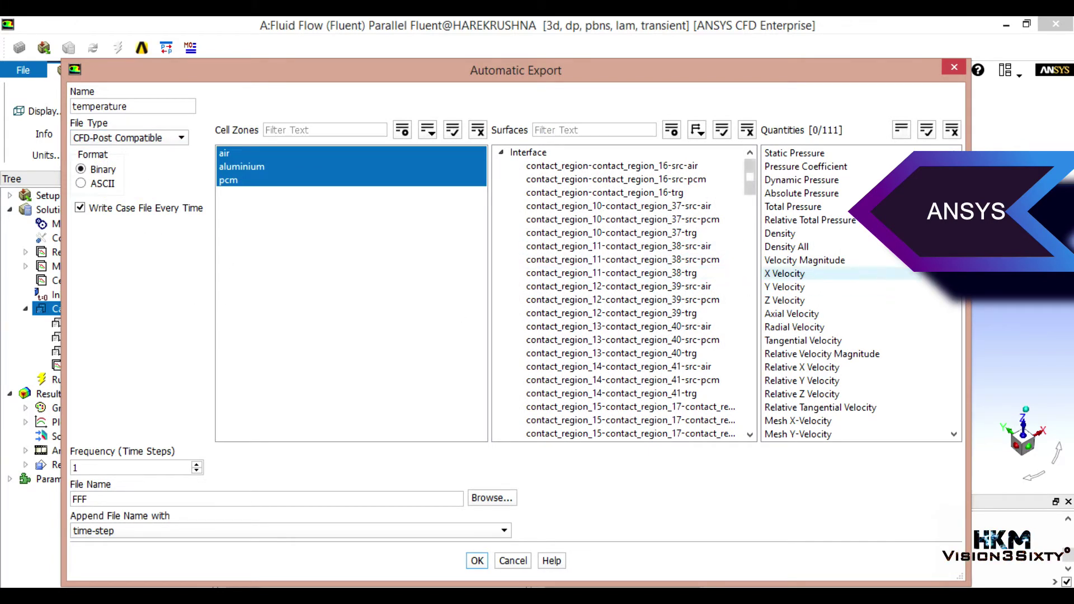
{"action": "scroll", "coordinate": [805, 193], "scroll_direction": "down", "scroll_amount": 1}
{"action": "scroll", "coordinate": [860, 294], "scroll_direction": "down", "scroll_amount": 8}
{"action": "scroll", "coordinate": [860, 294], "scroll_direction": "down", "scroll_amount": 10}
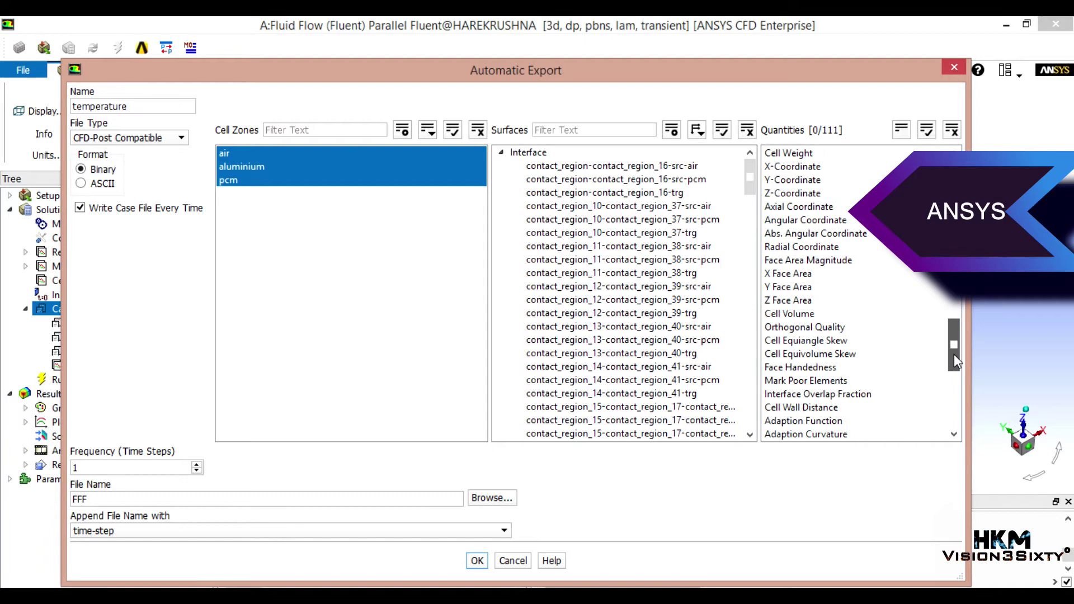
{"action": "scroll", "coordinate": [860, 294], "scroll_direction": "up", "scroll_amount": 10}
{"action": "scroll", "coordinate": [860, 294], "scroll_direction": "up", "scroll_amount": 1}
{"action": "scroll", "coordinate": [860, 294], "scroll_direction": "up", "scroll_amount": 1}
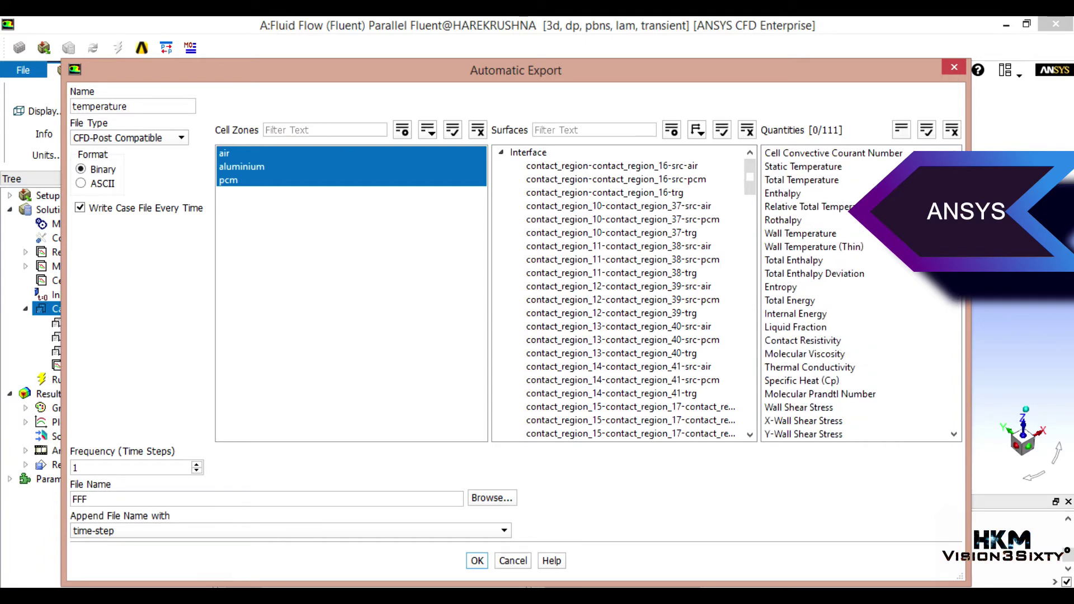
{"action": "mouse_move", "coordinate": [956, 248]}
{"action": "left_mouse_down"}
{"action": "mouse_move", "coordinate": [956, 411]}
{"action": "mouse_move", "coordinate": [958, 285]}
{"action": "left_mouse_up"}
Step: Export Total Temperature every 1500 time steps and browse for the output file
{"action": "left_click", "coordinate": [801, 179]}
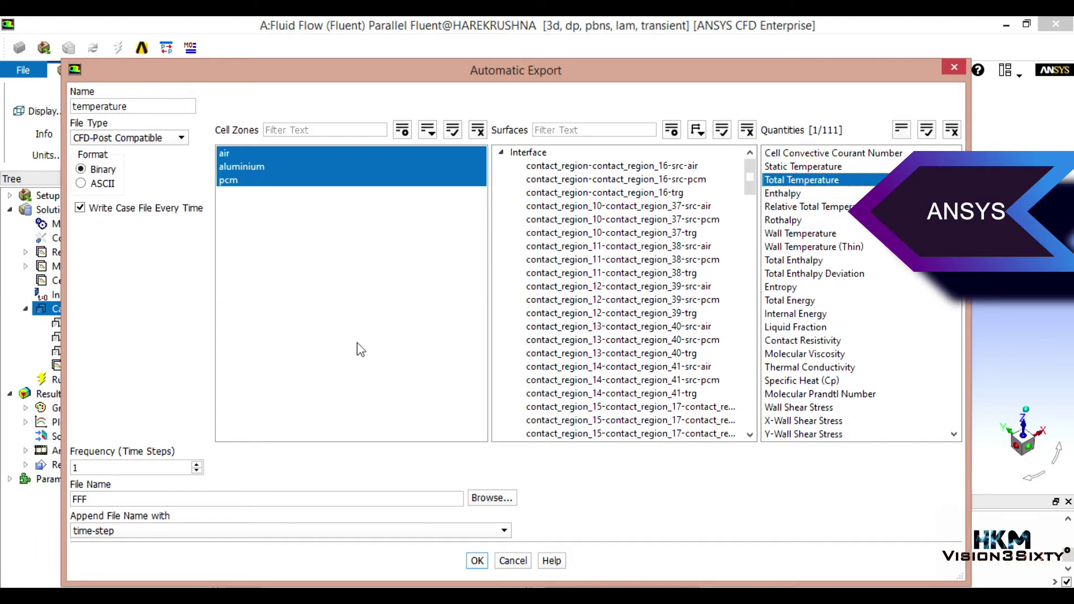
{"action": "double_click", "coordinate": [106, 467]}
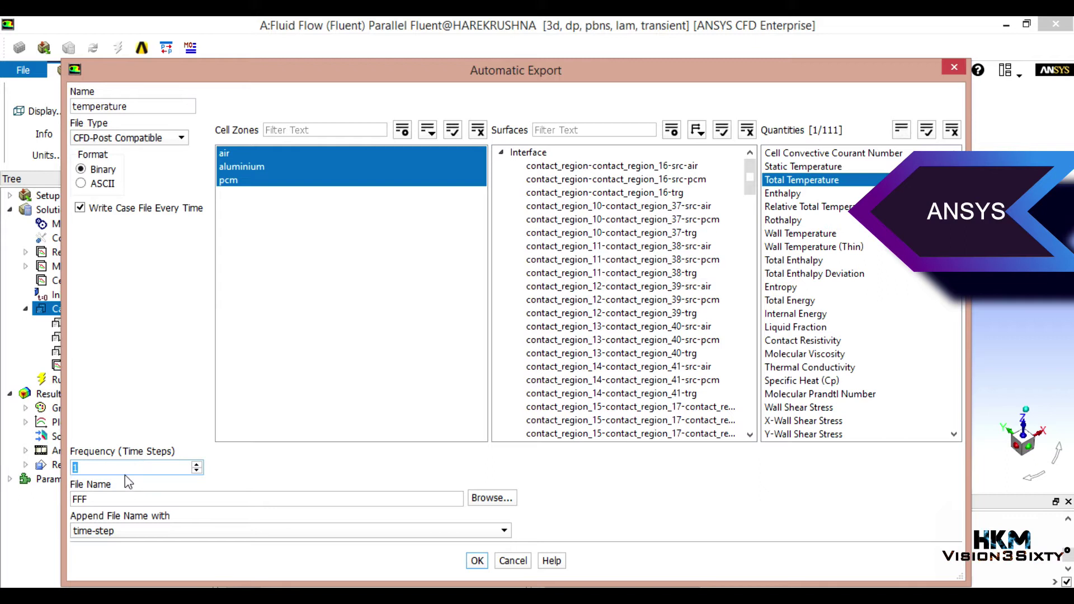
{"action": "left_click", "coordinate": [123, 470]}
{"action": "type", "text": "500"}
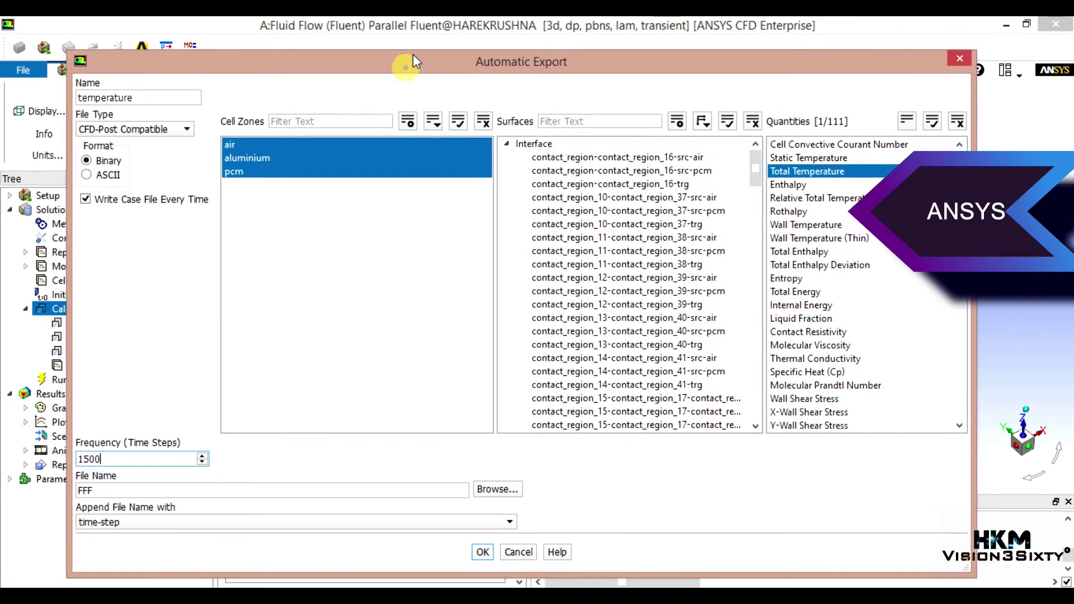
{"action": "left_click_drag", "start_coordinate": [405, 73], "coordinate": [415, 52]}
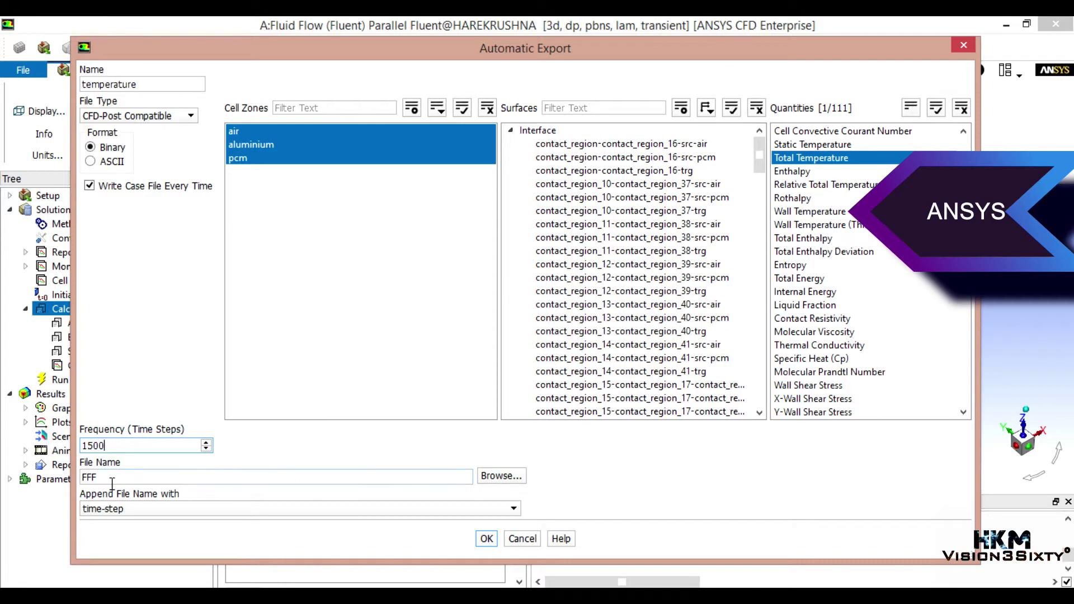
{"action": "left_click", "coordinate": [501, 476]}
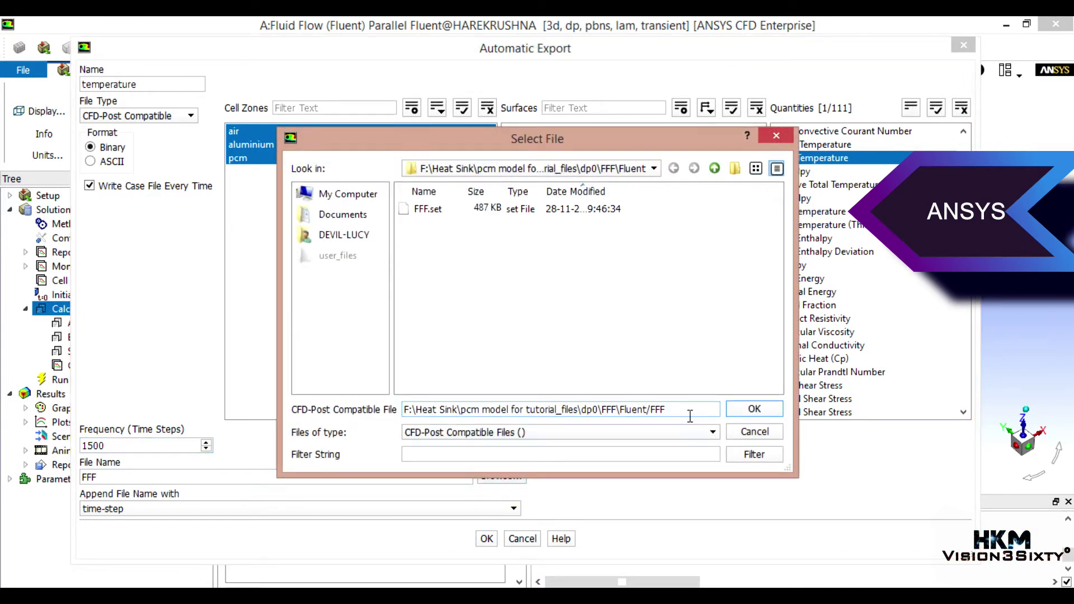
Step: Save the temperature export to TEMP with flow-time appended, and confirm it
{"action": "double_click", "coordinate": [656, 409]}
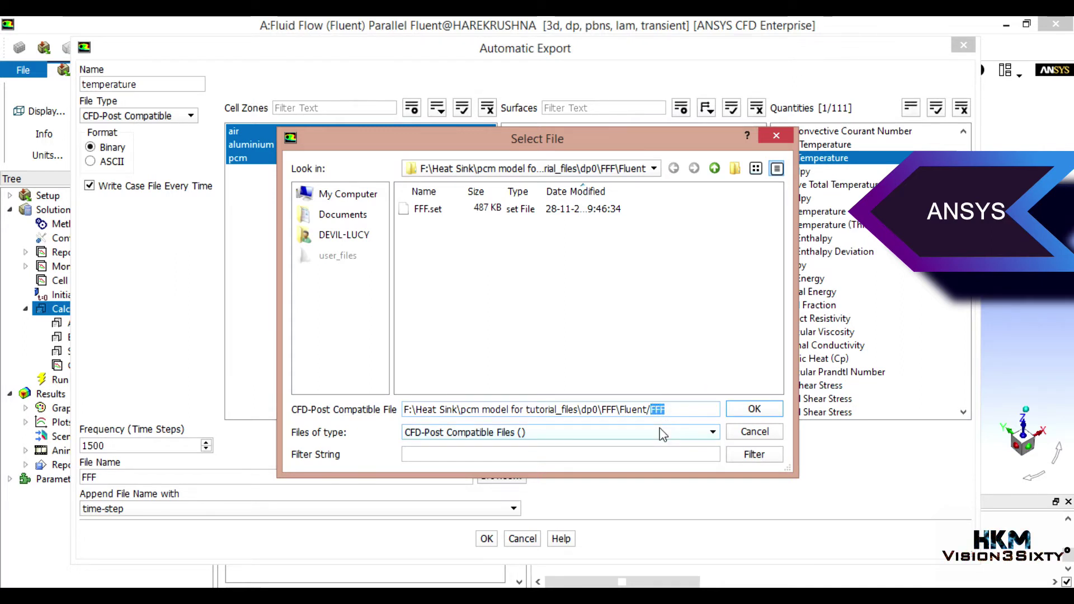
{"action": "type", "text": "TEMP"}
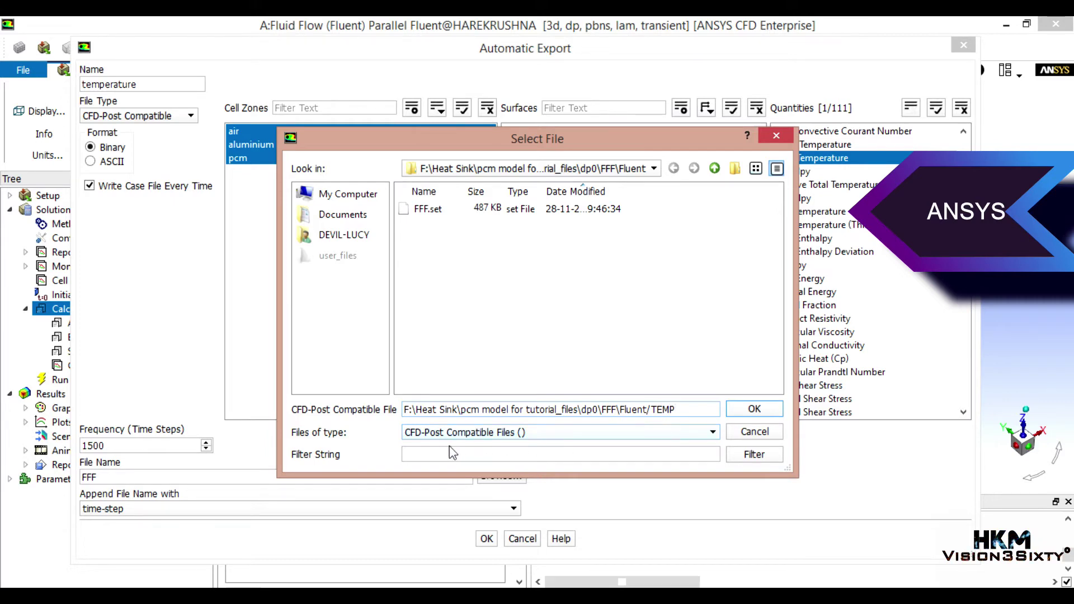
{"action": "left_click", "coordinate": [754, 410]}
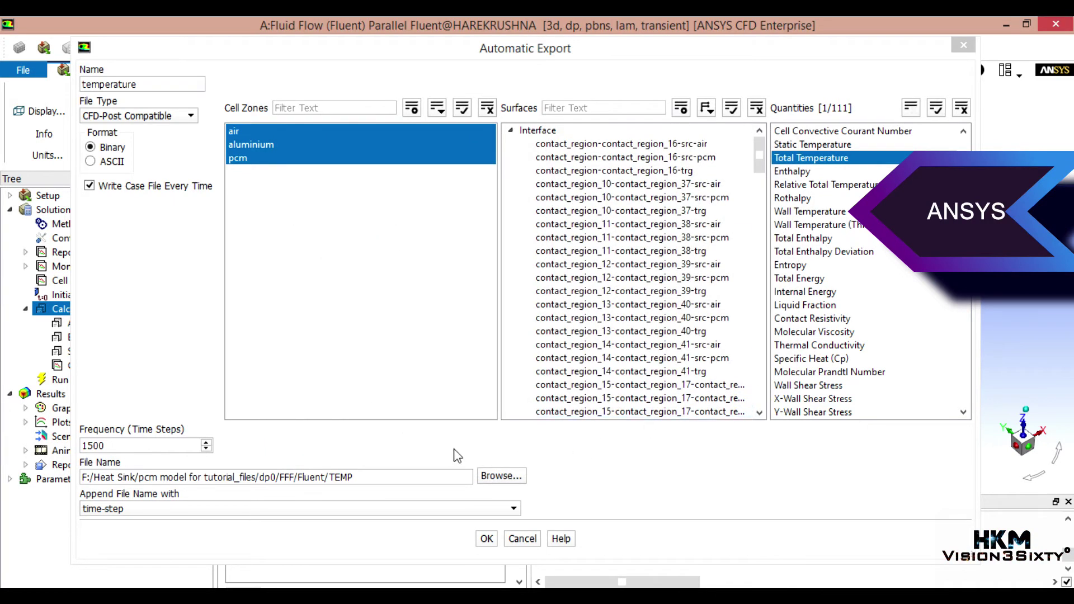
{"action": "left_click", "coordinate": [170, 510]}
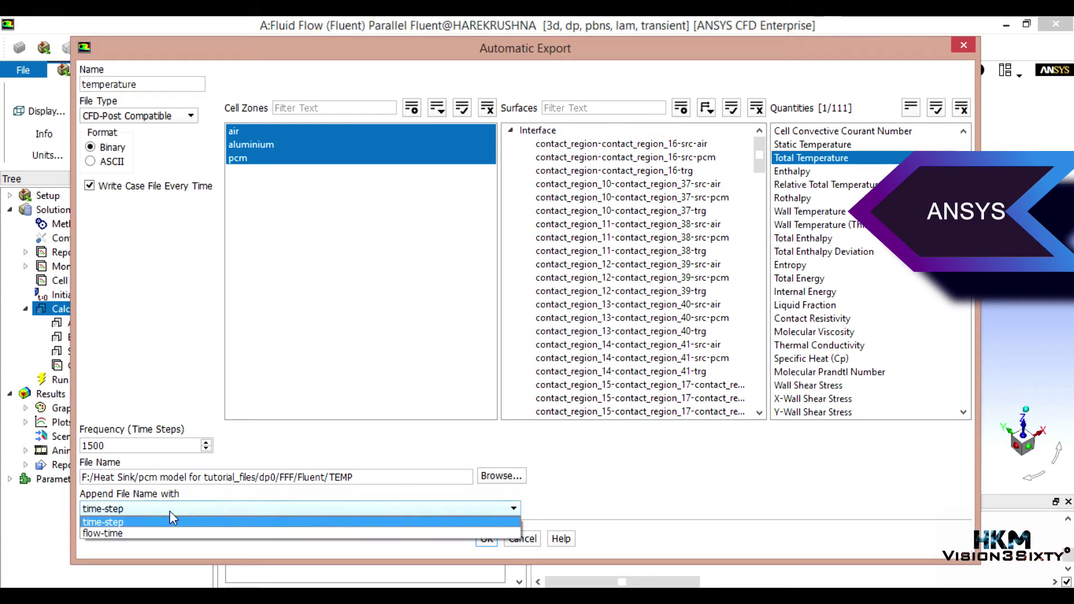
{"action": "left_click", "coordinate": [154, 536]}
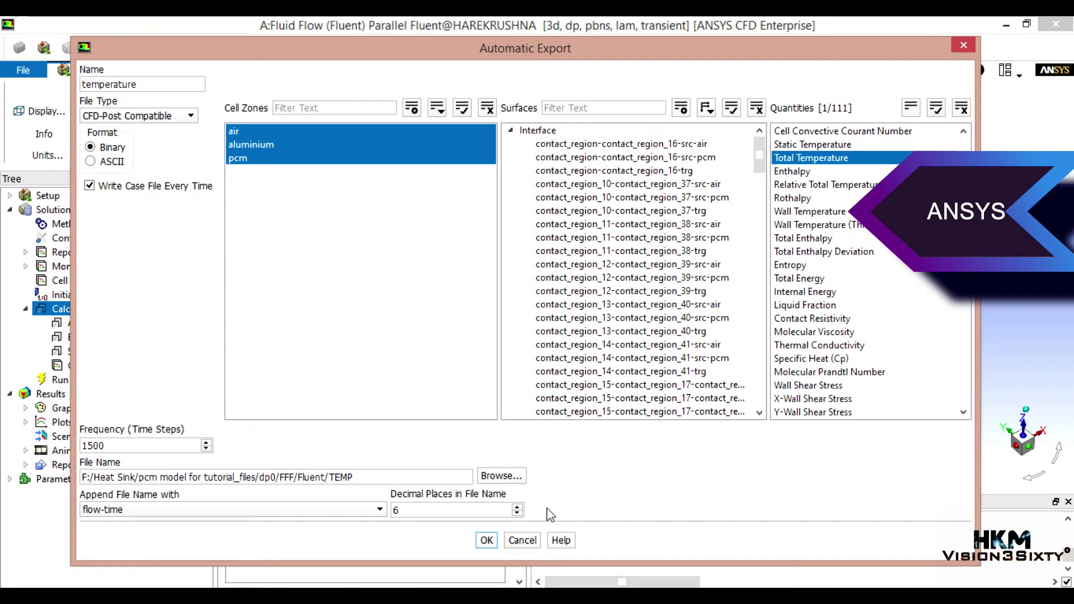
{"action": "left_click", "coordinate": [487, 540]}
{"action": "left_click", "coordinate": [270, 345]}
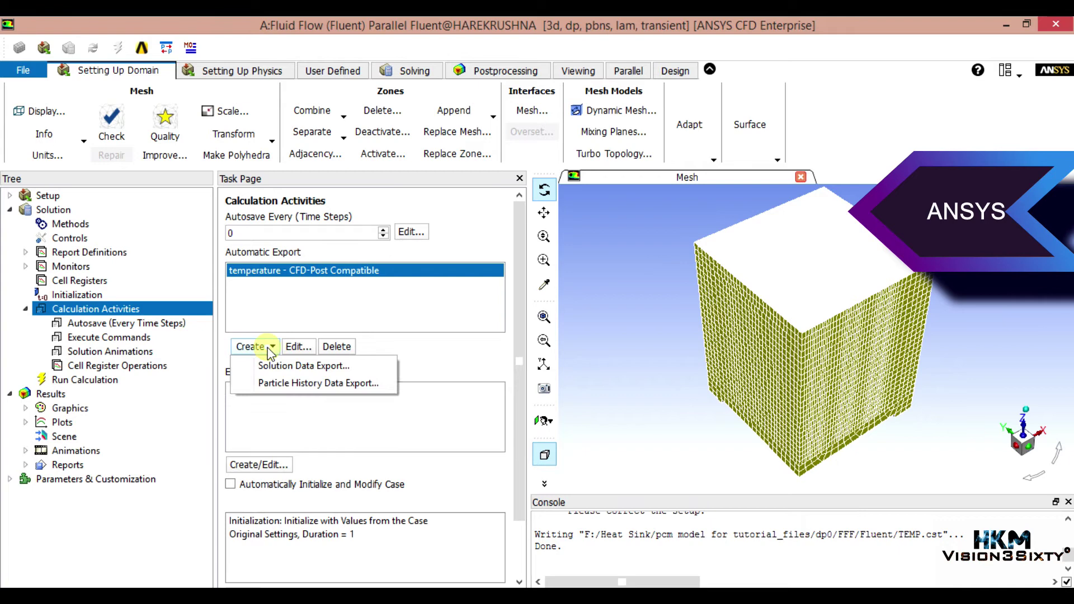
Step: Create a CFD-Post Compatible export named liquidfraction that exports only Liquid Fraction
{"action": "left_click", "coordinate": [289, 367]}
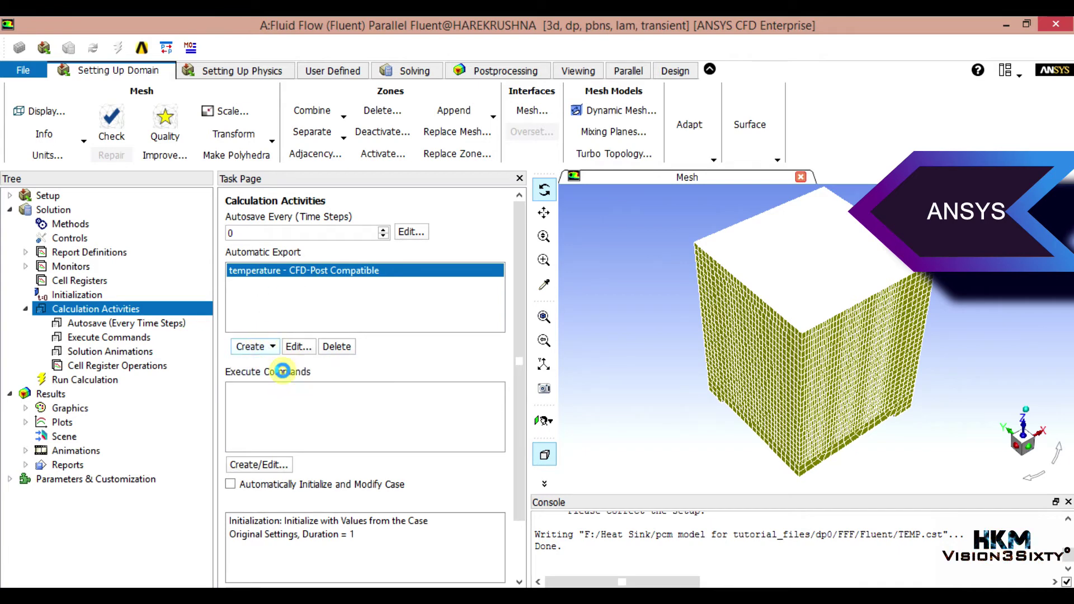
{"action": "double_click", "coordinate": [136, 84]}
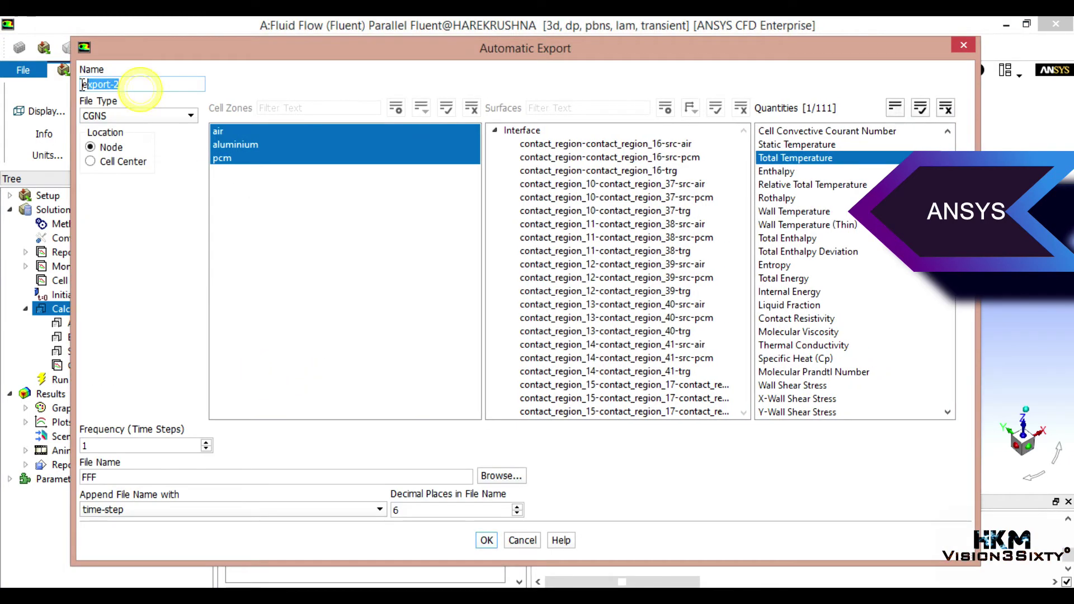
{"action": "key", "text": "BackSpace"}
{"action": "type", "text": "liqui"}
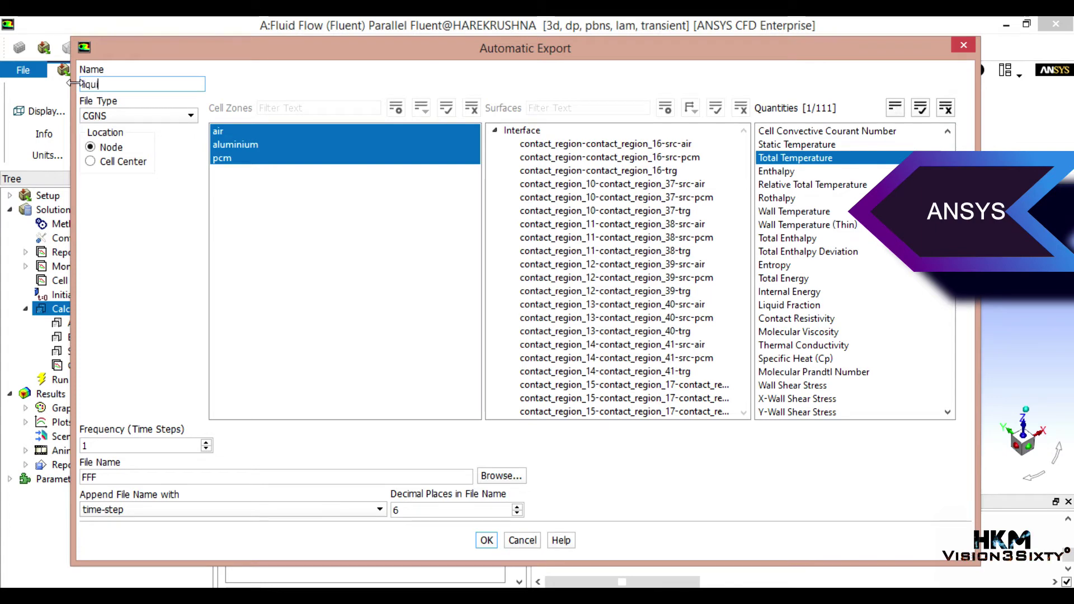
{"action": "type", "text": "dfrac"}
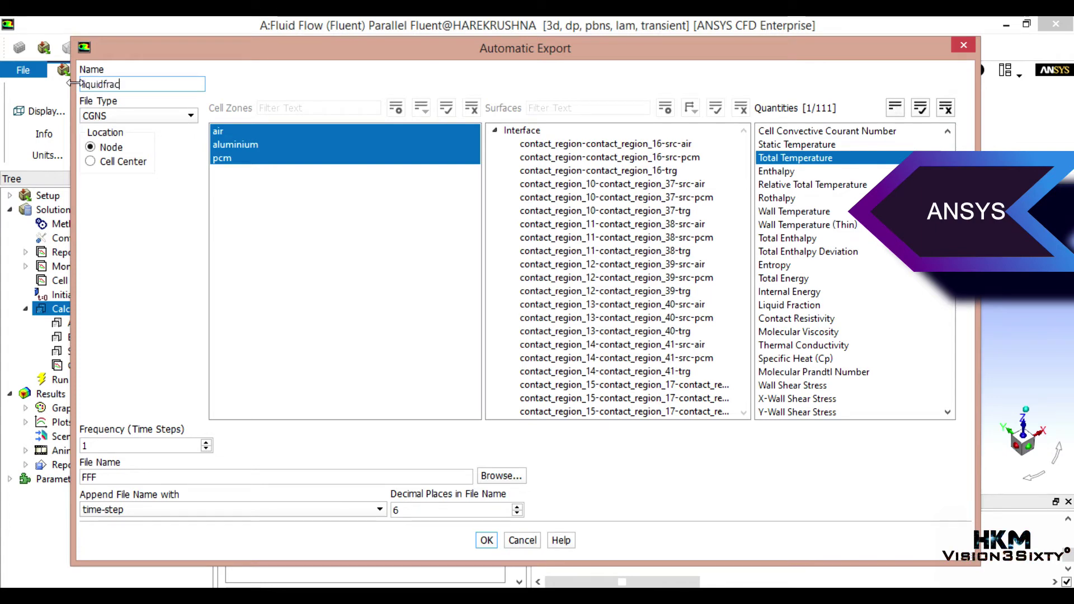
{"action": "type", "text": "tion"}
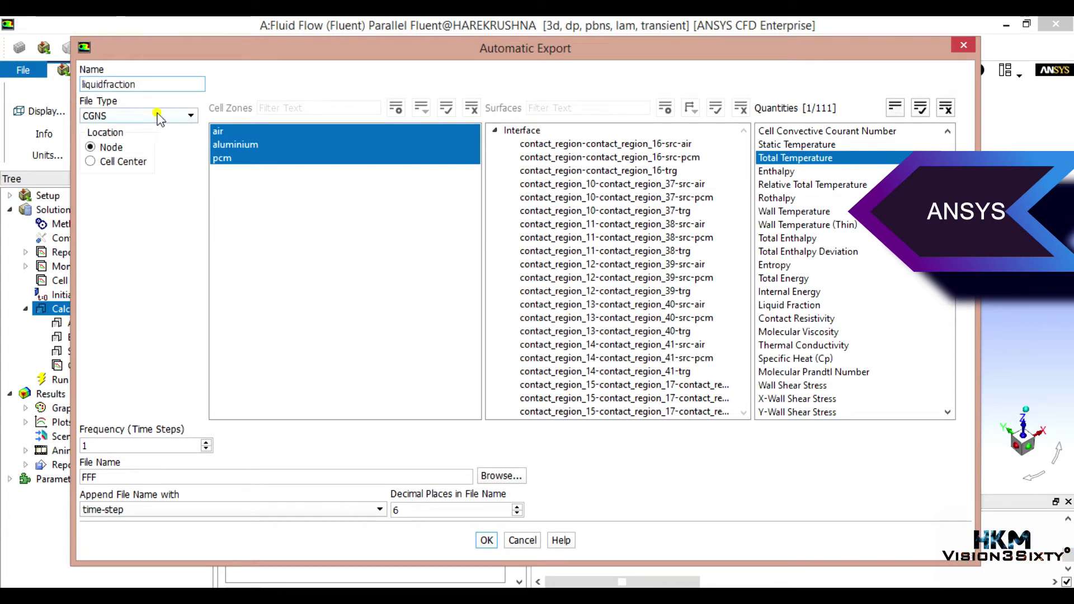
{"action": "left_click", "coordinate": [155, 115]}
{"action": "left_click", "coordinate": [139, 151]}
{"action": "type", "text": "500"}
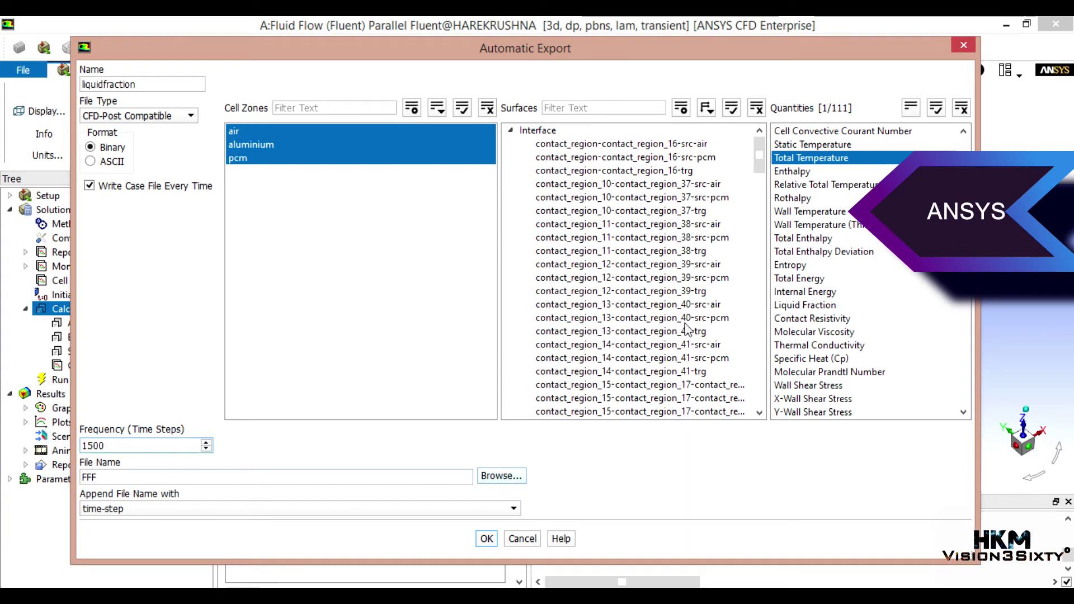
{"action": "left_click", "coordinate": [864, 159]}
{"action": "scroll", "coordinate": [877, 285], "scroll_direction": "up", "scroll_amount": 2}
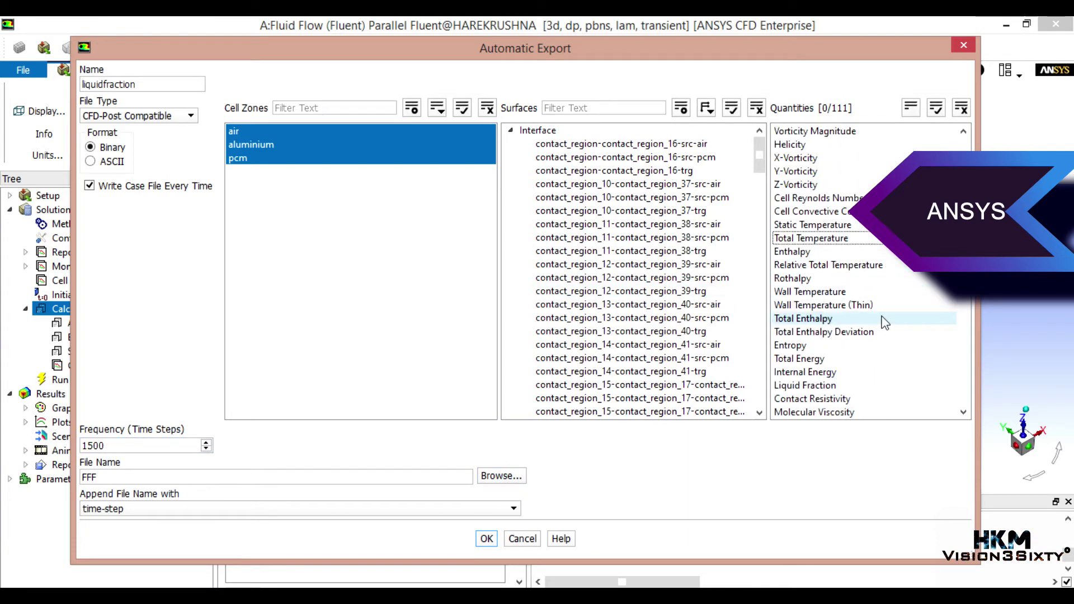
{"action": "scroll", "coordinate": [880, 318], "scroll_direction": "up", "scroll_amount": 3}
{"action": "scroll", "coordinate": [880, 325], "scroll_direction": "up", "scroll_amount": 4}
{"action": "scroll", "coordinate": [873, 286], "scroll_direction": "up", "scroll_amount": 2}
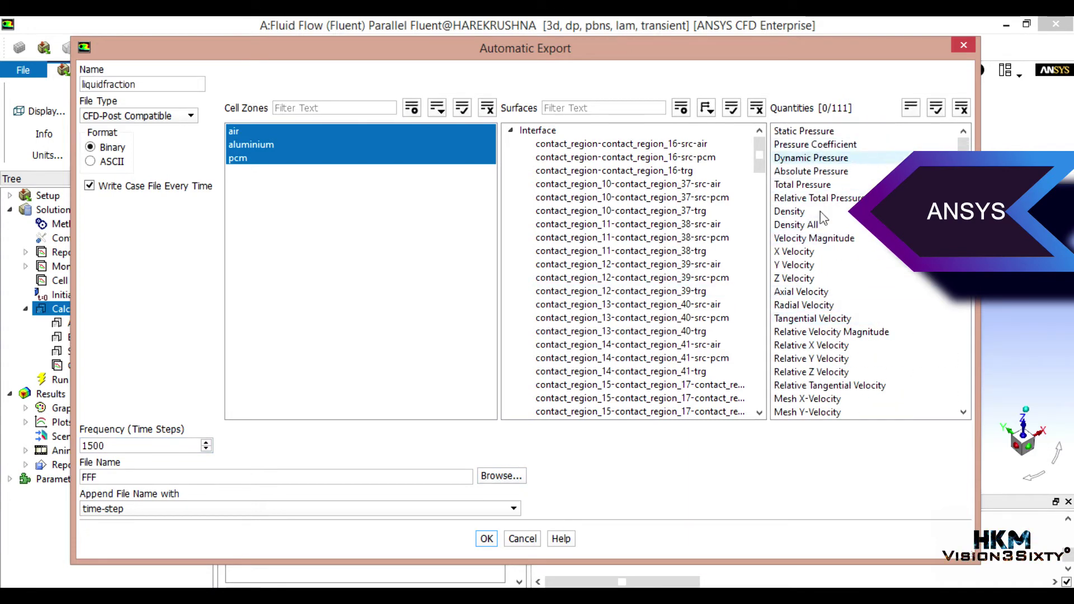
{"action": "scroll", "coordinate": [822, 362], "scroll_direction": "down", "scroll_amount": 3}
{"action": "scroll", "coordinate": [826, 370], "scroll_direction": "down", "scroll_amount": 7}
{"action": "scroll", "coordinate": [793, 370], "scroll_direction": "down", "scroll_amount": 2}
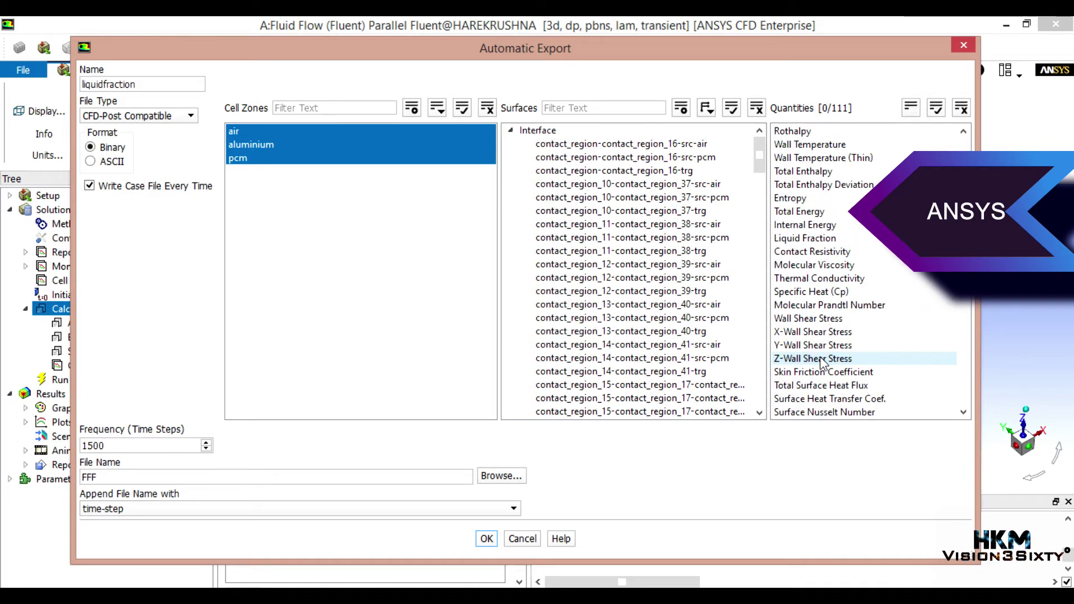
{"action": "left_click", "coordinate": [818, 240]}
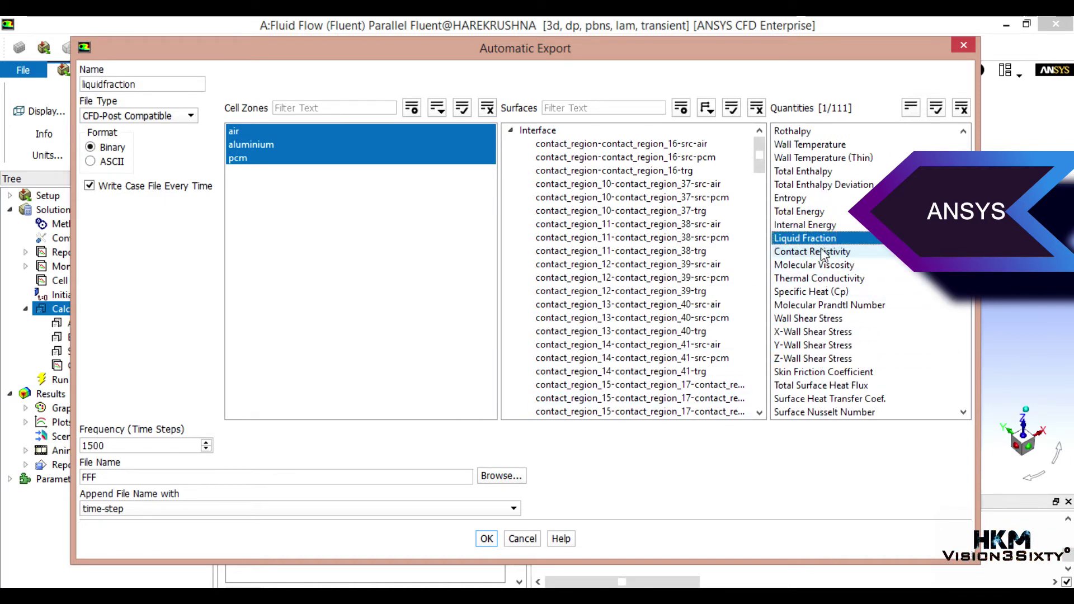
Step: Save the liquidfraction export to LIQ with flow-time appended, and confirm it
{"action": "left_click", "coordinate": [495, 476]}
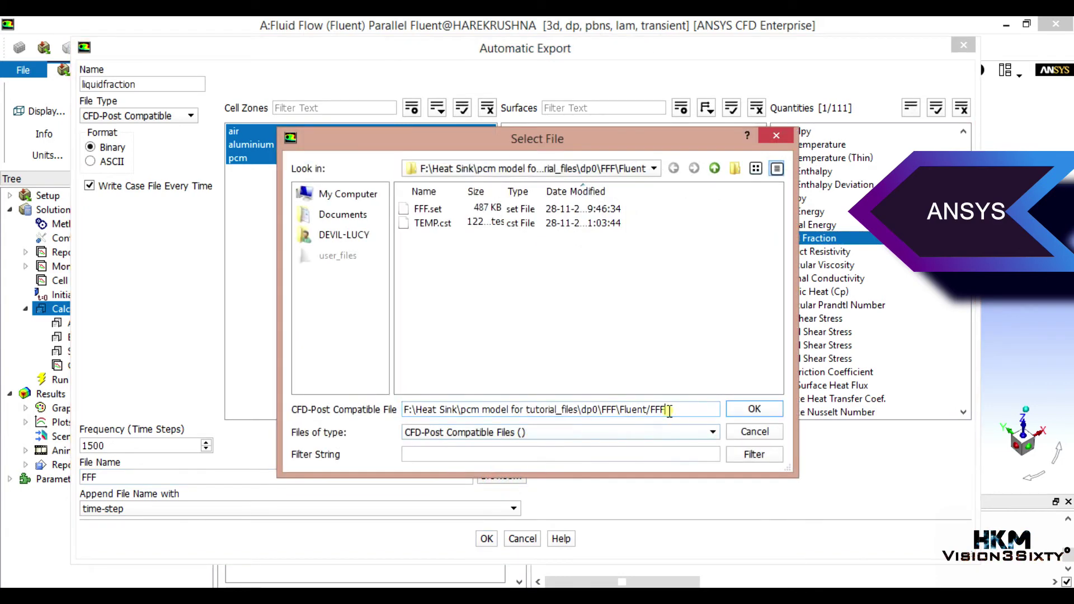
{"action": "double_click", "coordinate": [653, 409]}
{"action": "key", "text": "BackSpace"}
{"action": "type", "text": "LIQ"}
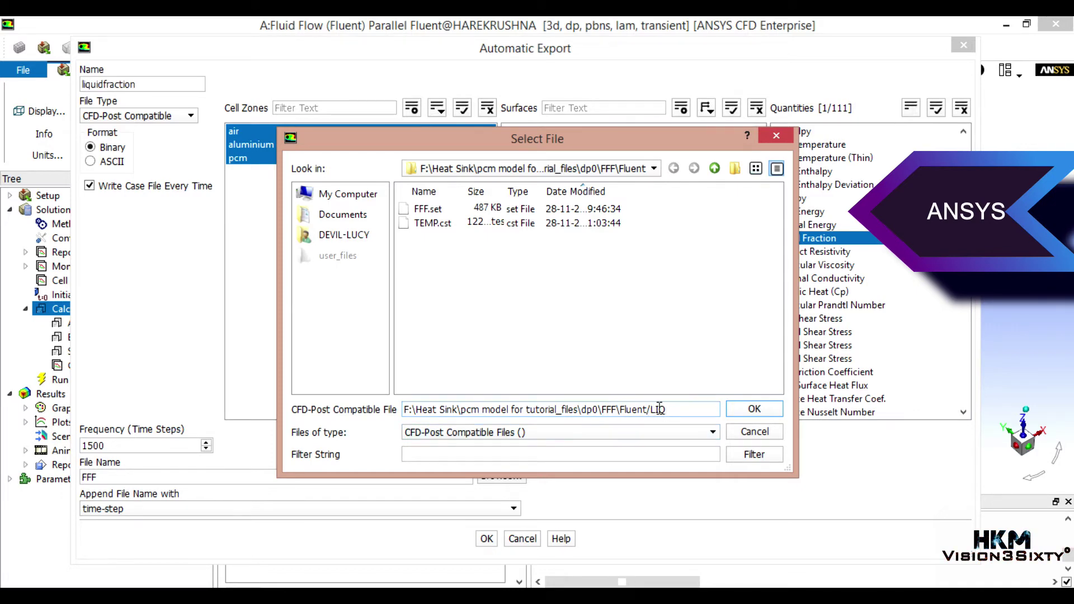
{"action": "left_click", "coordinate": [754, 411]}
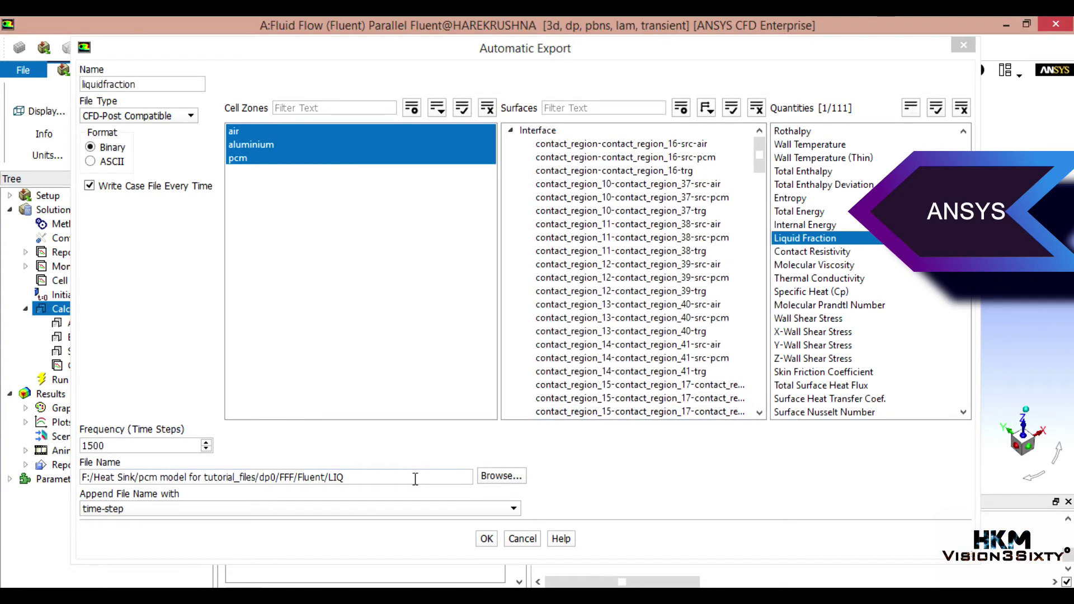
{"action": "left_click", "coordinate": [490, 508]}
{"action": "left_click", "coordinate": [132, 532]}
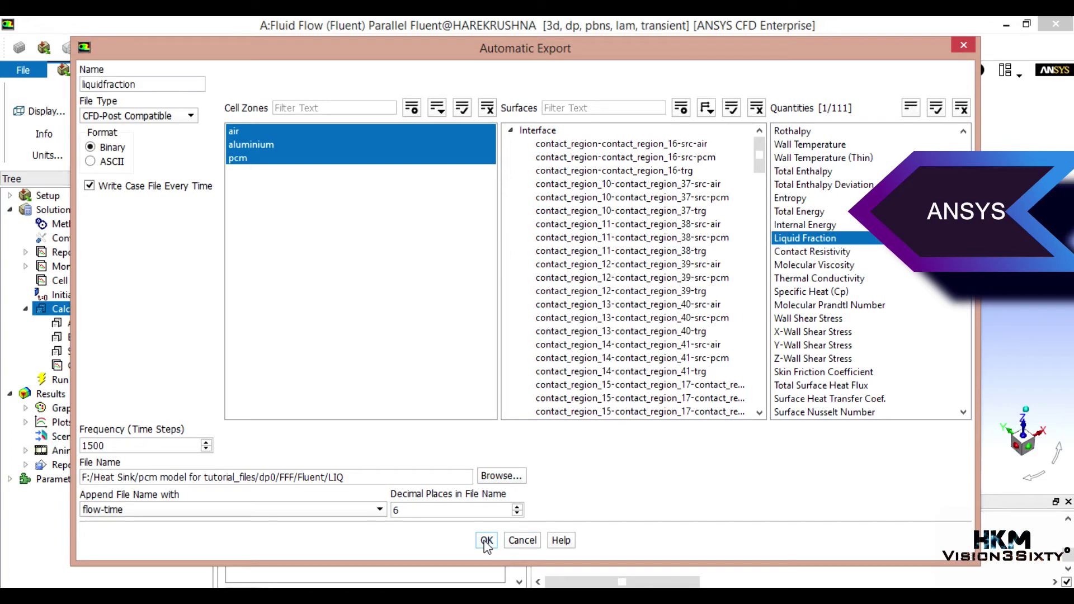
{"action": "left_click", "coordinate": [487, 541]}
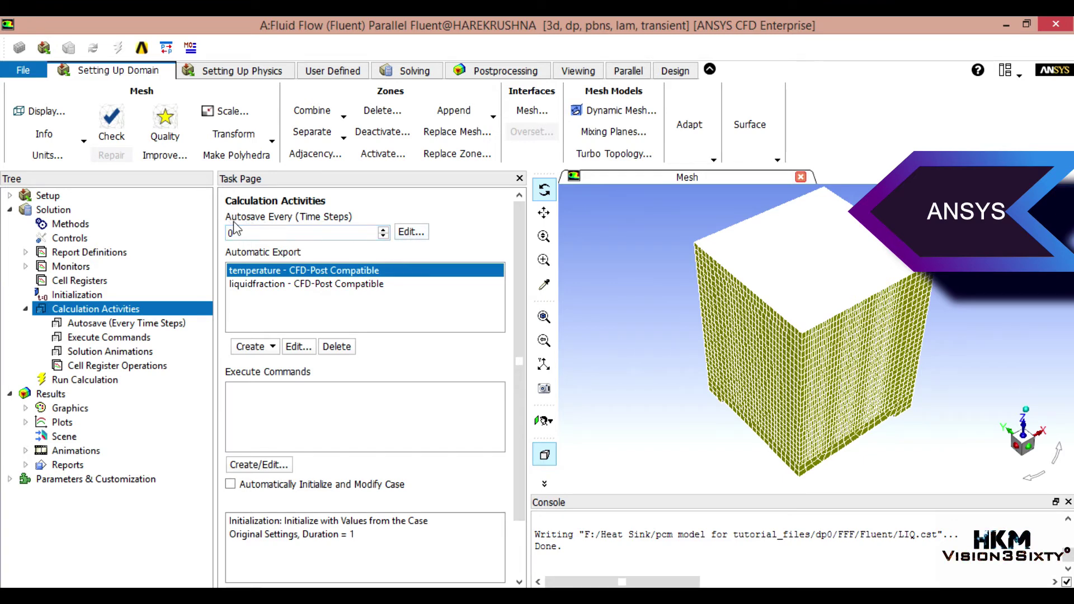
Step: Autosave data every 100 time steps, keeping only recent files, with flow-time appended
{"action": "left_click", "coordinate": [418, 232]}
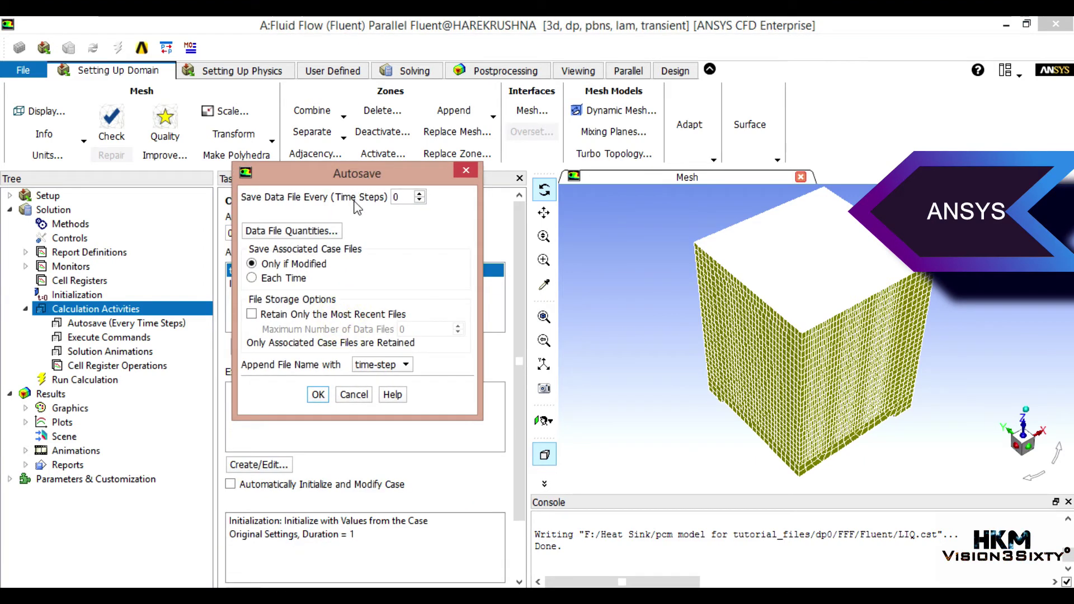
{"action": "double_click", "coordinate": [407, 195]}
{"action": "type", "text": "100"}
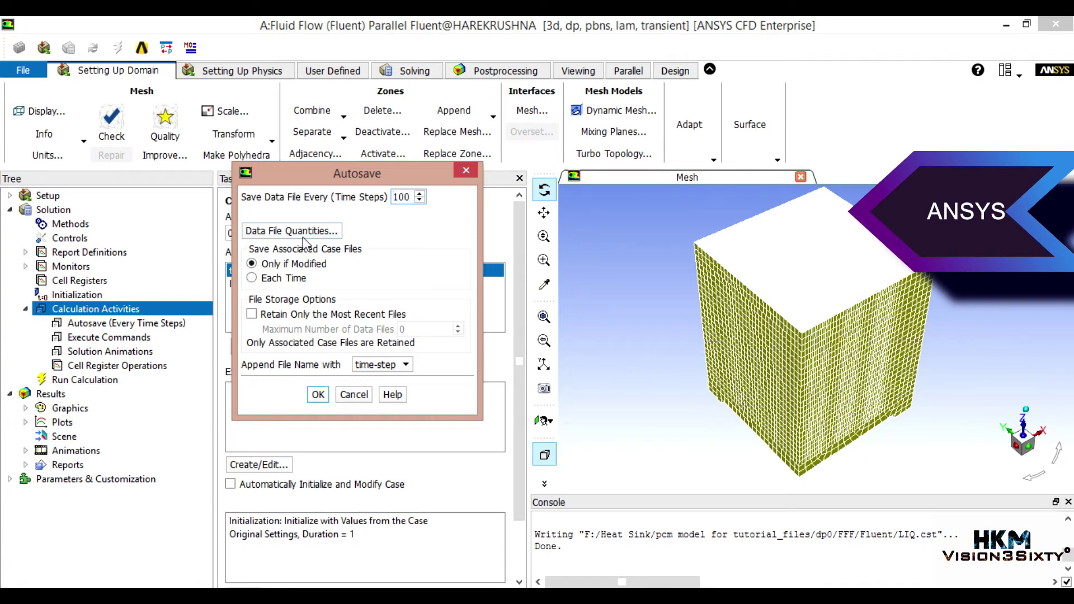
{"action": "left_click", "coordinate": [251, 313]}
{"action": "left_click", "coordinate": [421, 330]}
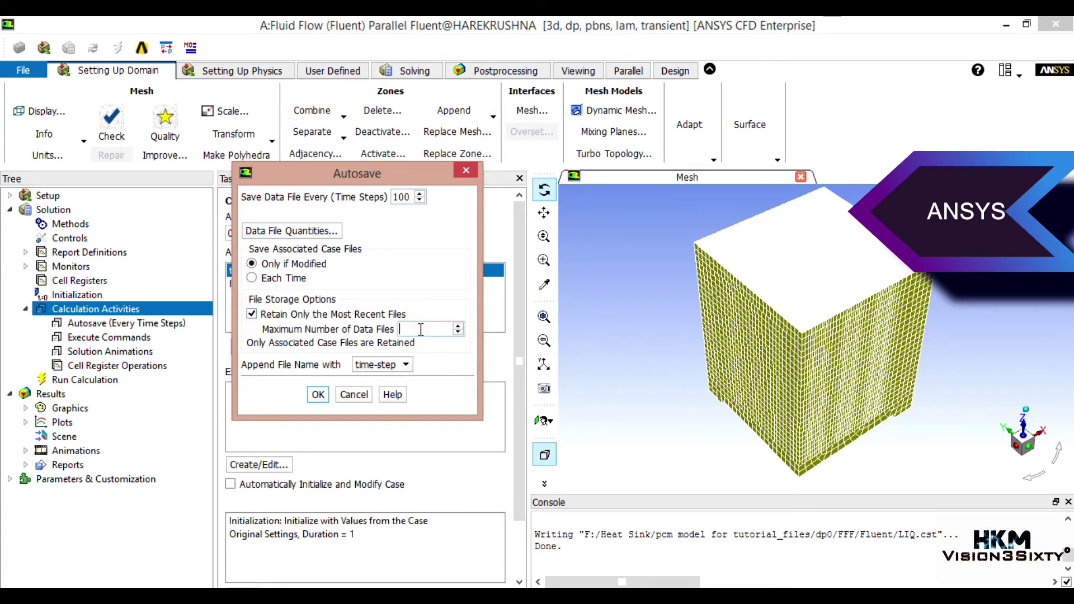
{"action": "type", "text": "200"}
{"action": "left_click_drag", "start_coordinate": [392, 166], "coordinate": [452, 116]}
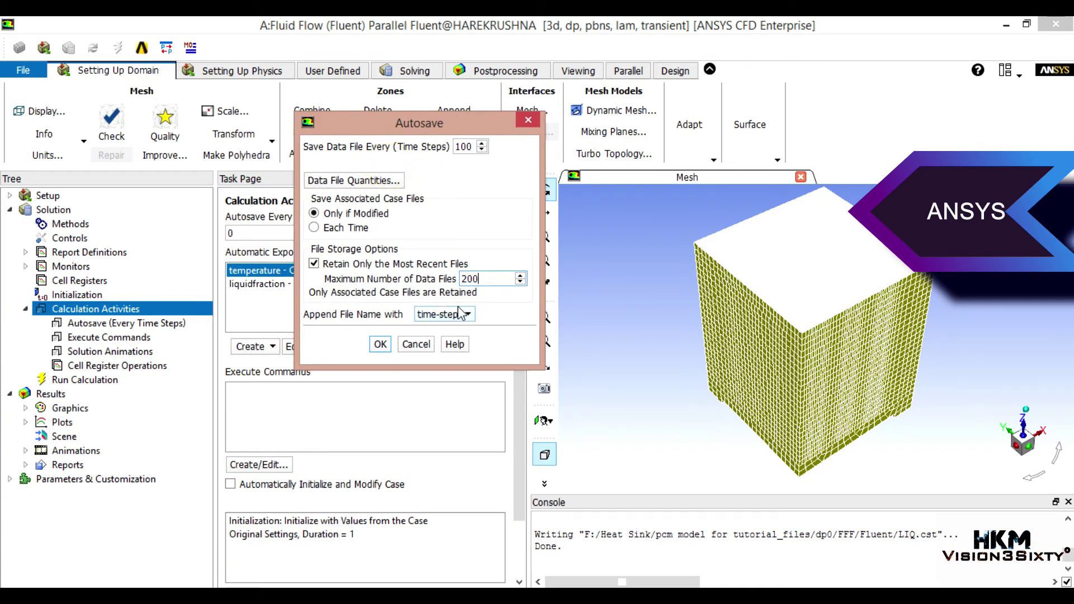
{"action": "left_click", "coordinate": [444, 317]}
{"action": "left_click", "coordinate": [437, 338]}
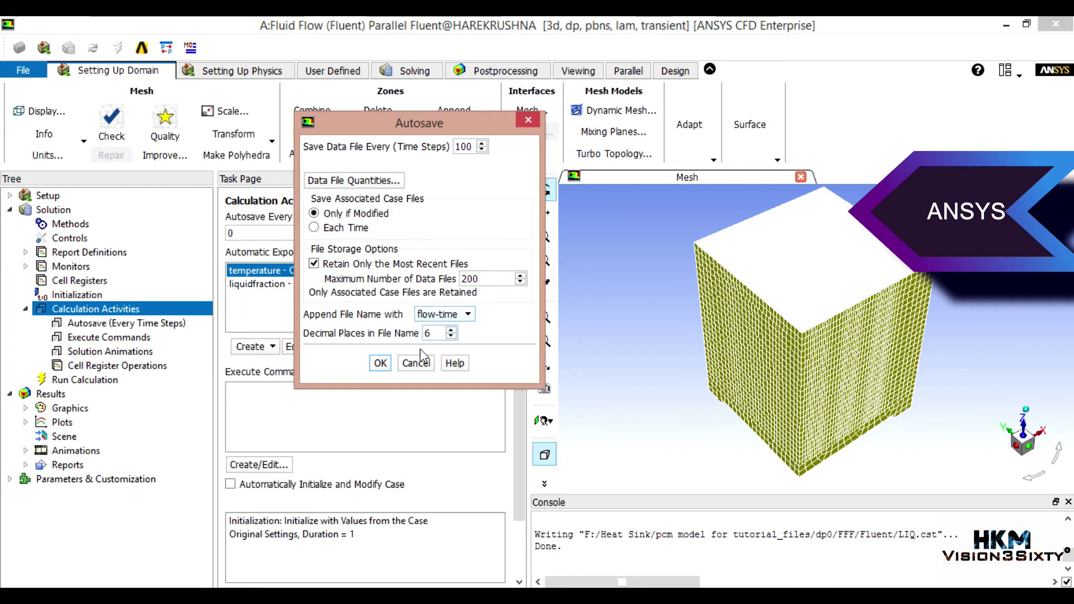
{"action": "left_click", "coordinate": [379, 364]}
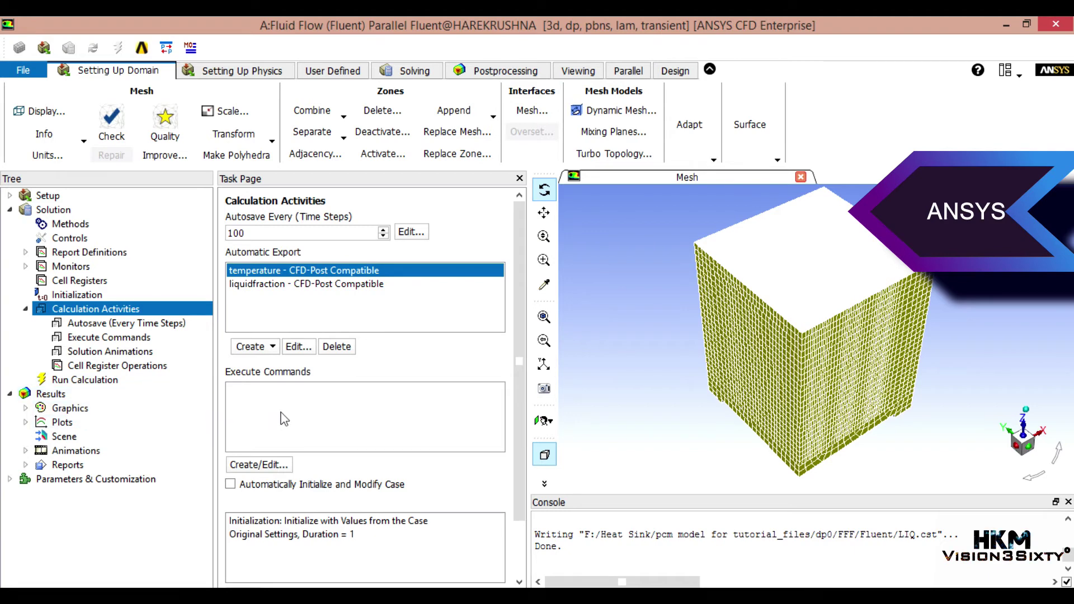
Step: Set time step size 0.2 s, 50000 time steps and 35 max iterations per step
{"action": "left_click", "coordinate": [80, 381]}
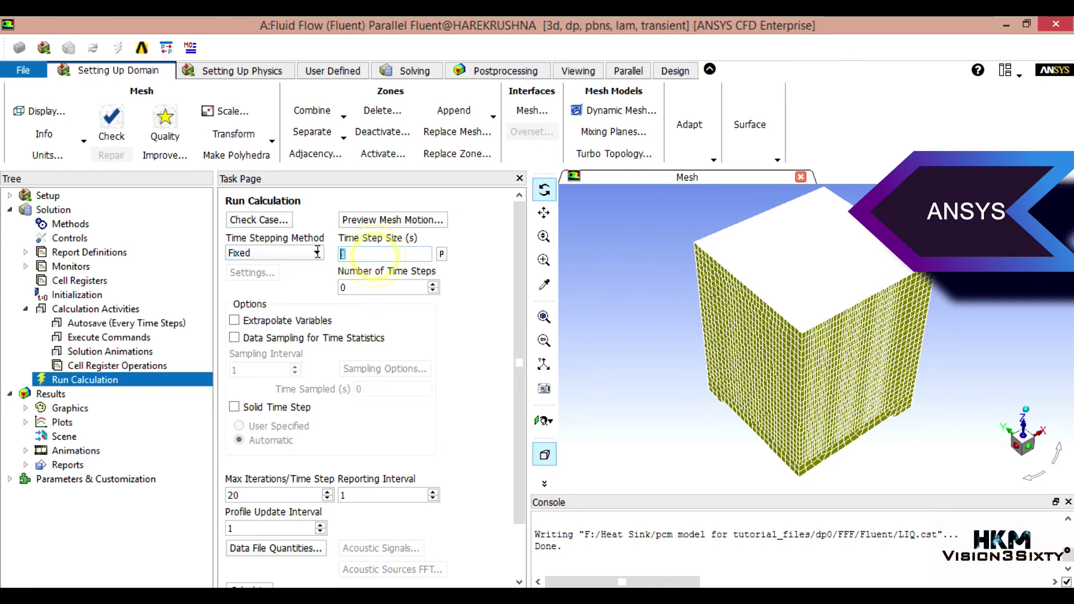
{"action": "double_click", "coordinate": [378, 253]}
{"action": "type", "text": "0.2"}
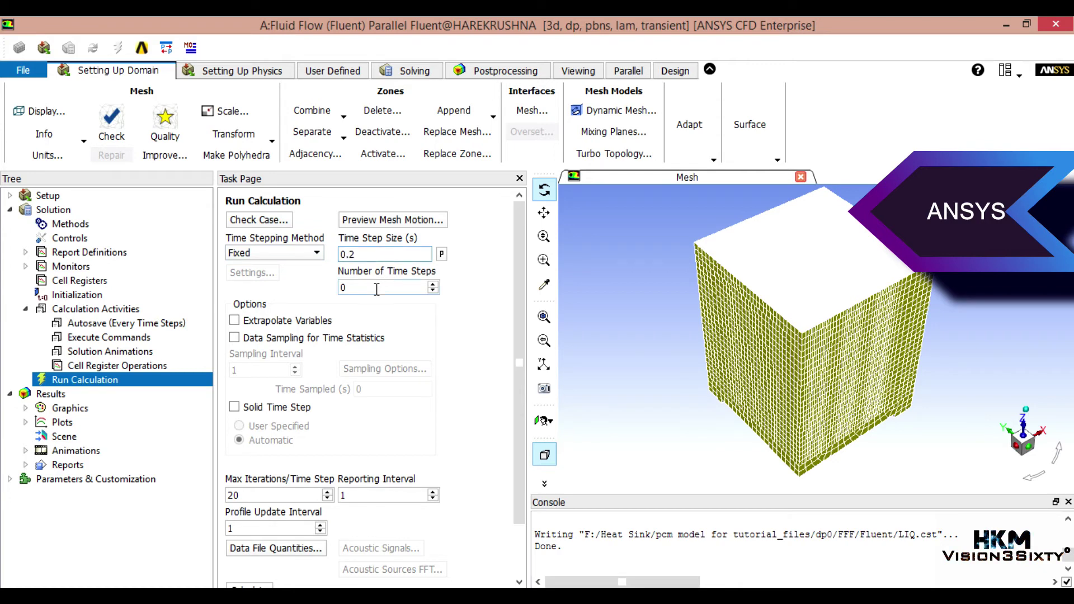
{"action": "left_click", "coordinate": [374, 290]}
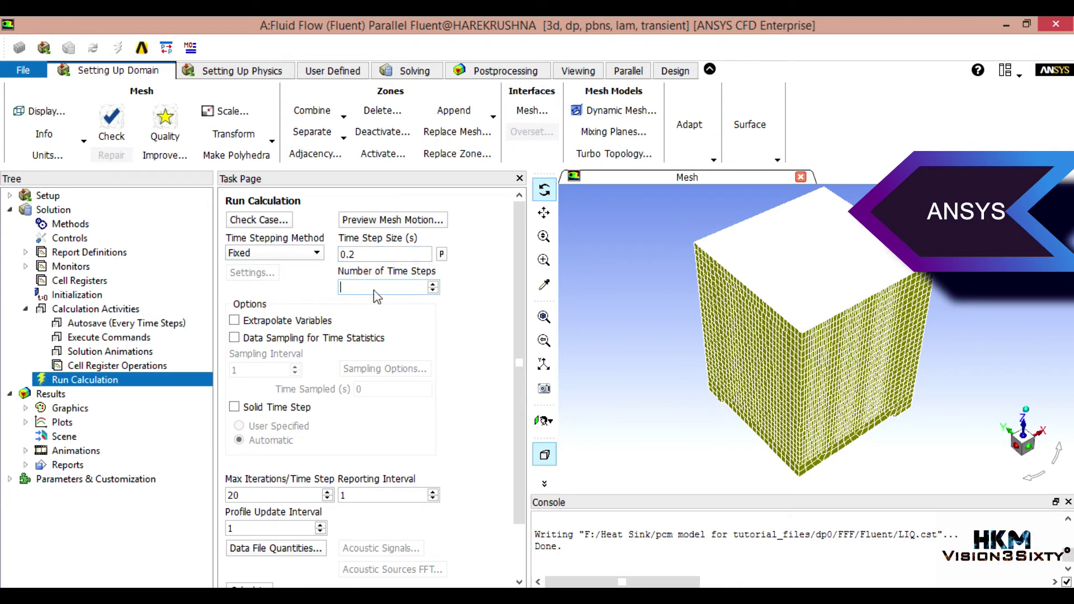
{"action": "left_click", "coordinate": [375, 290]}
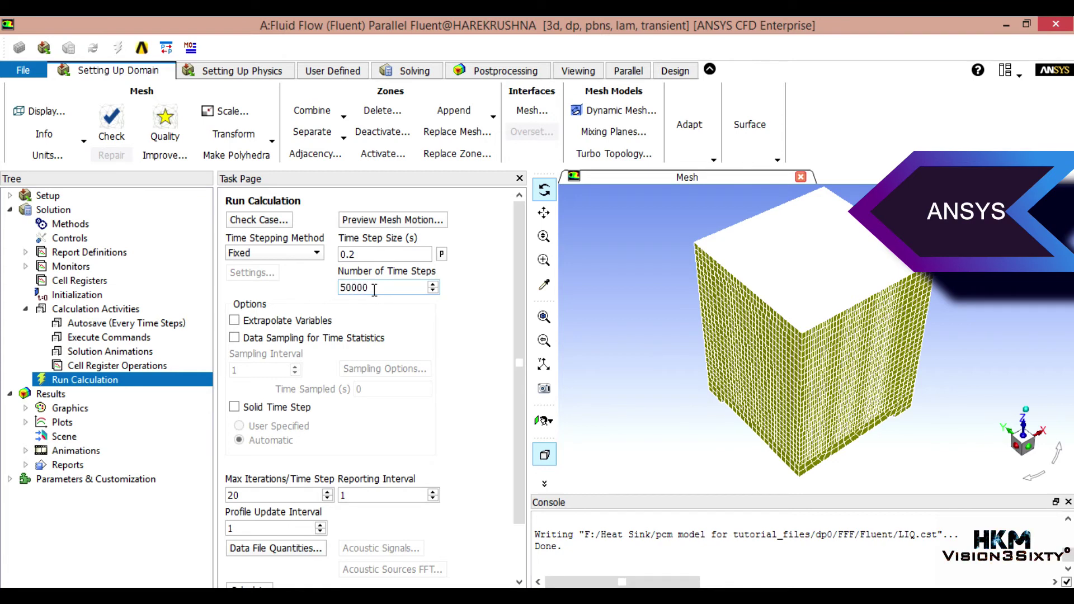
{"action": "scroll", "coordinate": [363, 426], "scroll_direction": "down", "scroll_amount": 2}
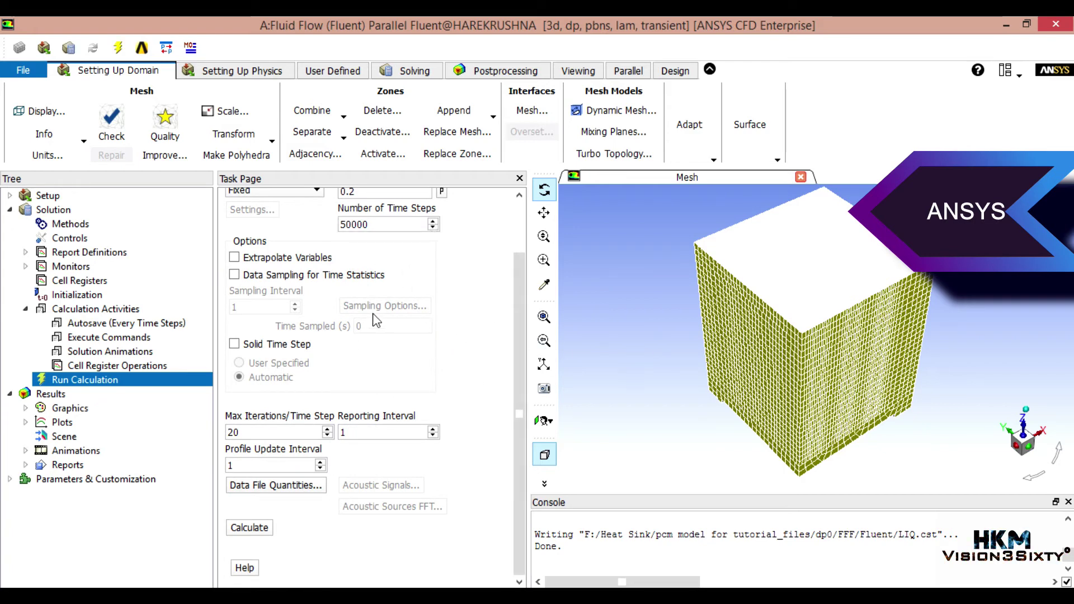
{"action": "left_click", "coordinate": [372, 223]}
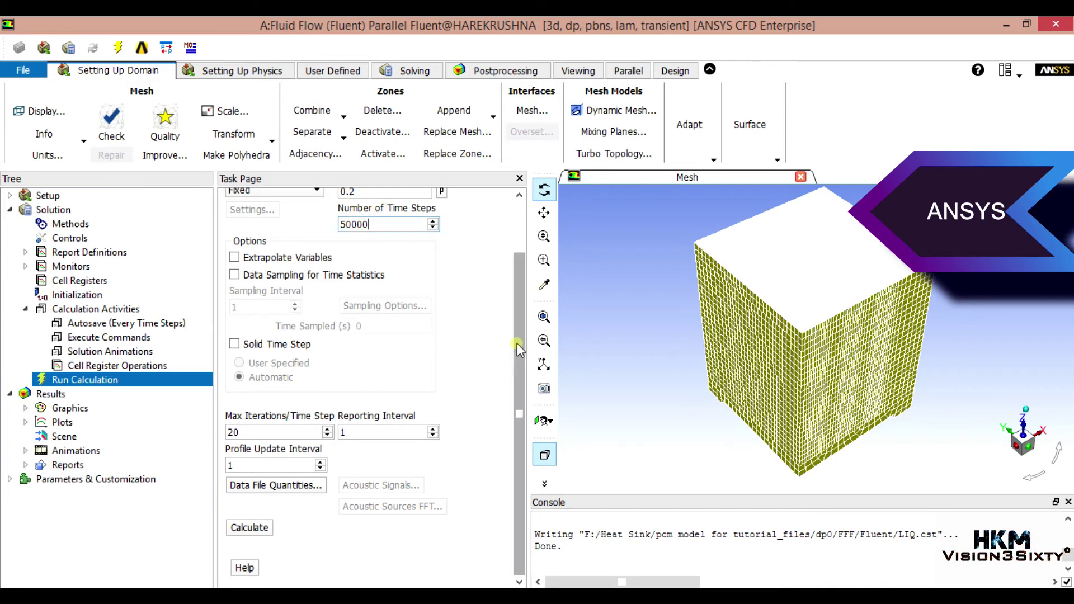
{"action": "mouse_move", "coordinate": [517, 343]}
{"action": "left_mouse_down"}
{"action": "mouse_move", "coordinate": [515, 395]}
{"action": "mouse_move", "coordinate": [517, 307]}
{"action": "left_mouse_up"}
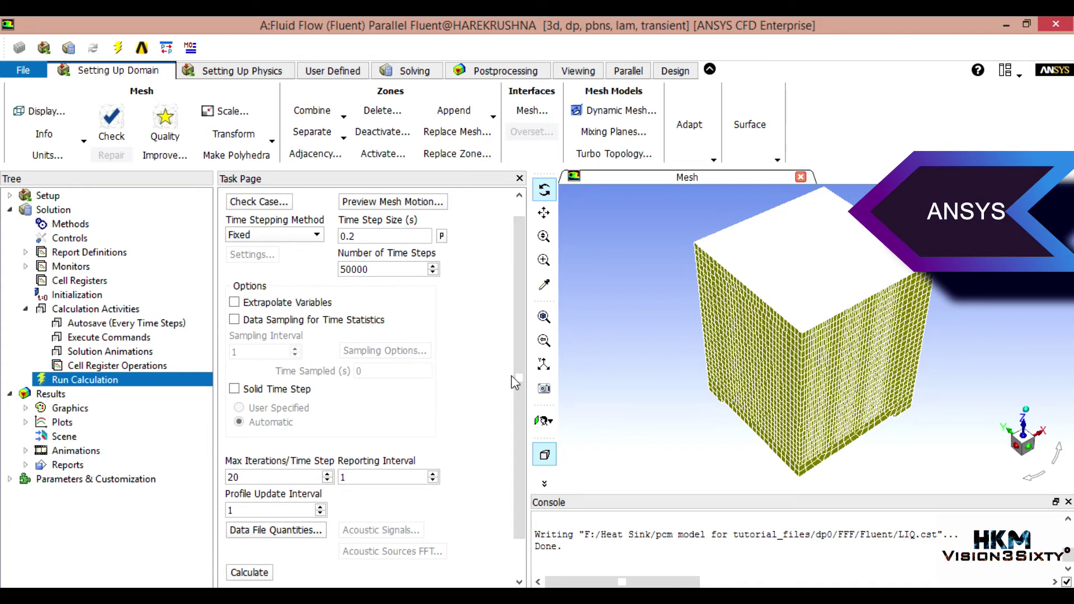
{"action": "left_click_drag", "start_coordinate": [511, 375], "coordinate": [518, 412]}
{"action": "left_click", "coordinate": [252, 431]}
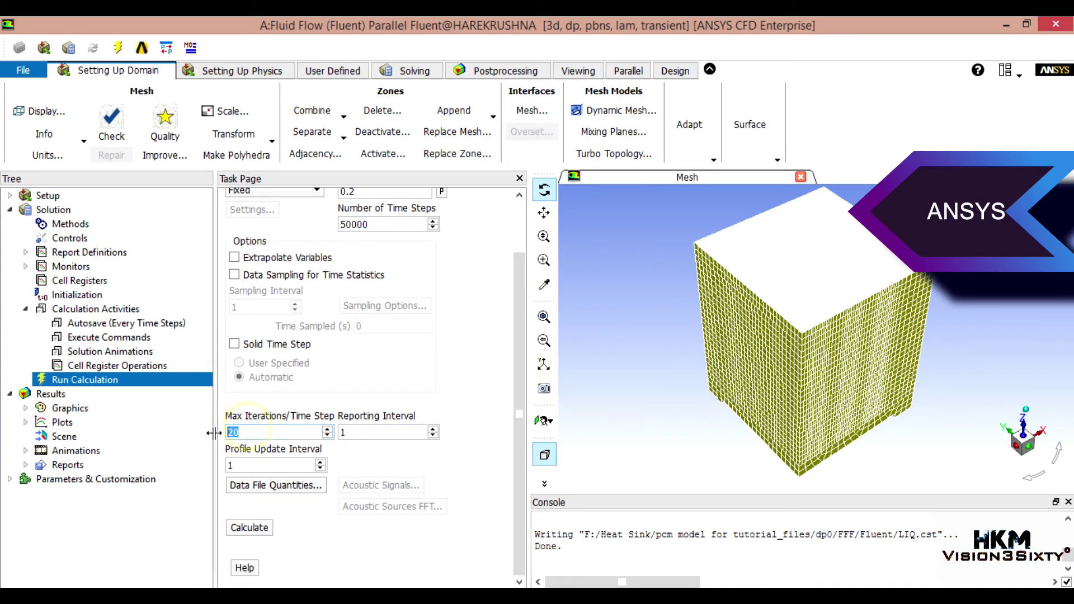
{"action": "type", "text": "35"}
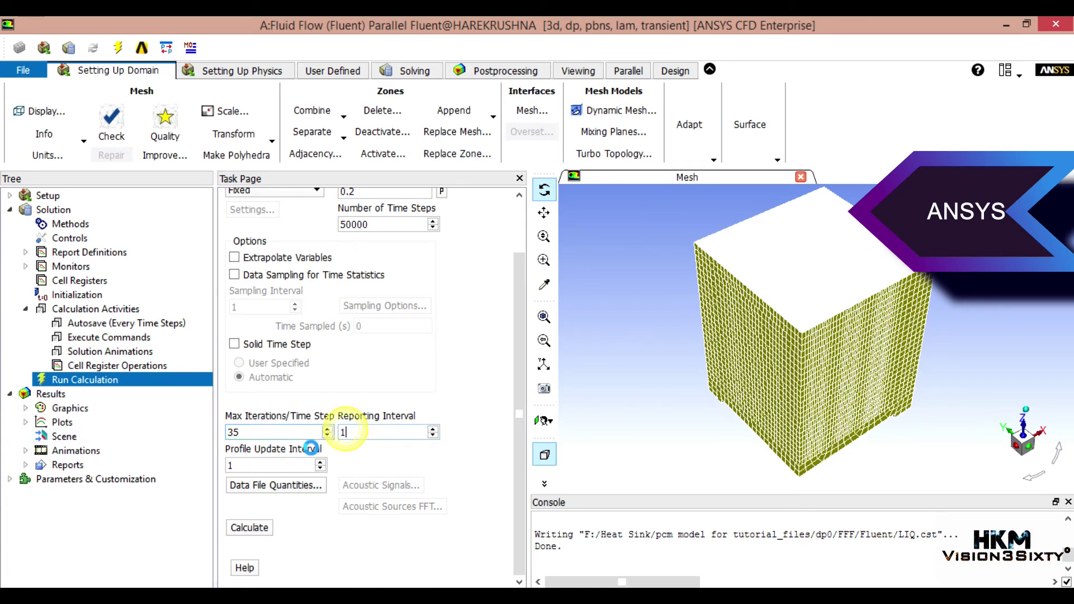
{"action": "left_click", "coordinate": [260, 467]}
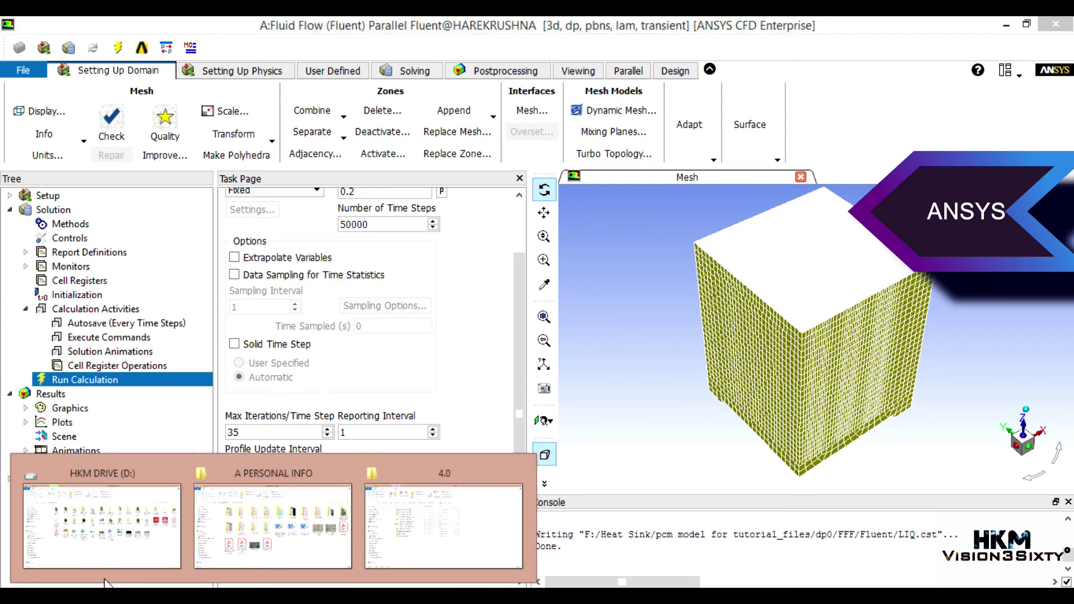
Step: View 'simulation time image.jpg' from the F: drive's Heat Sink folder, then close it
{"action": "left_click", "coordinate": [105, 550]}
{"action": "left_click", "coordinate": [74, 519]}
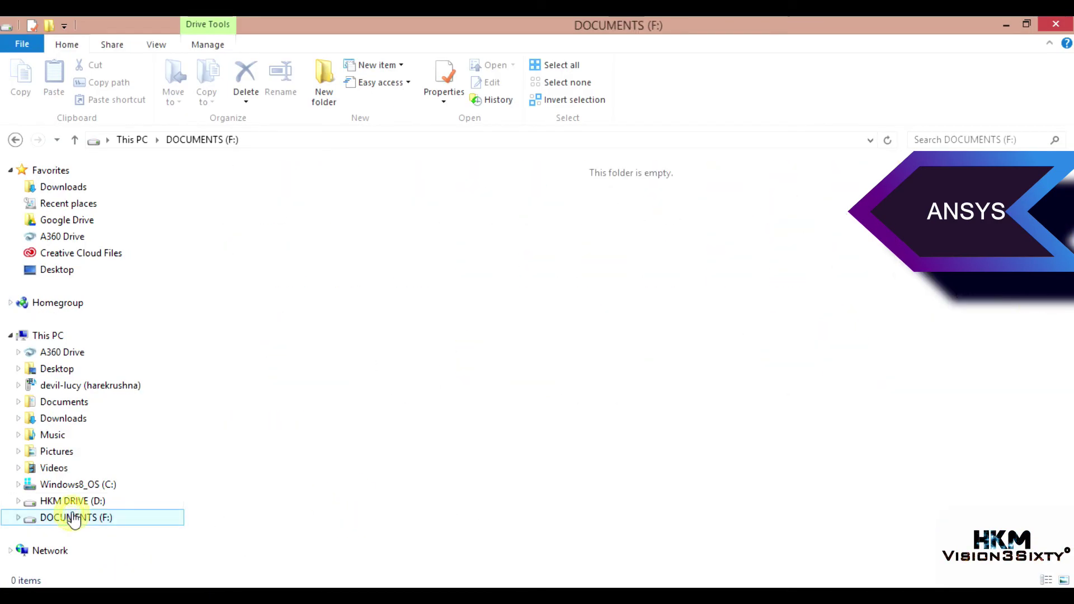
{"action": "double_click", "coordinate": [476, 281]}
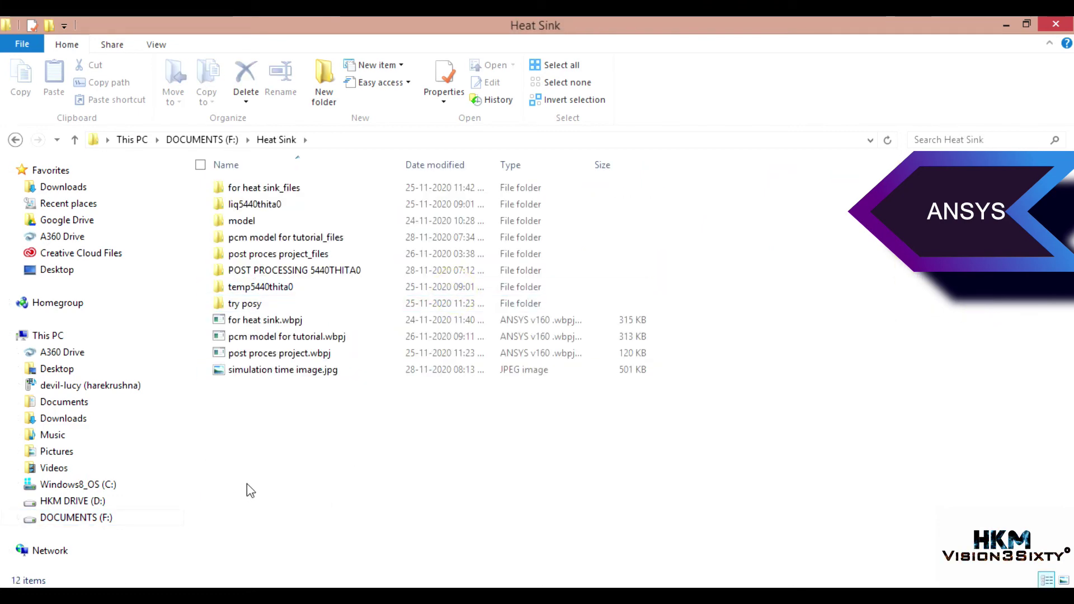
{"action": "double_click", "coordinate": [281, 370]}
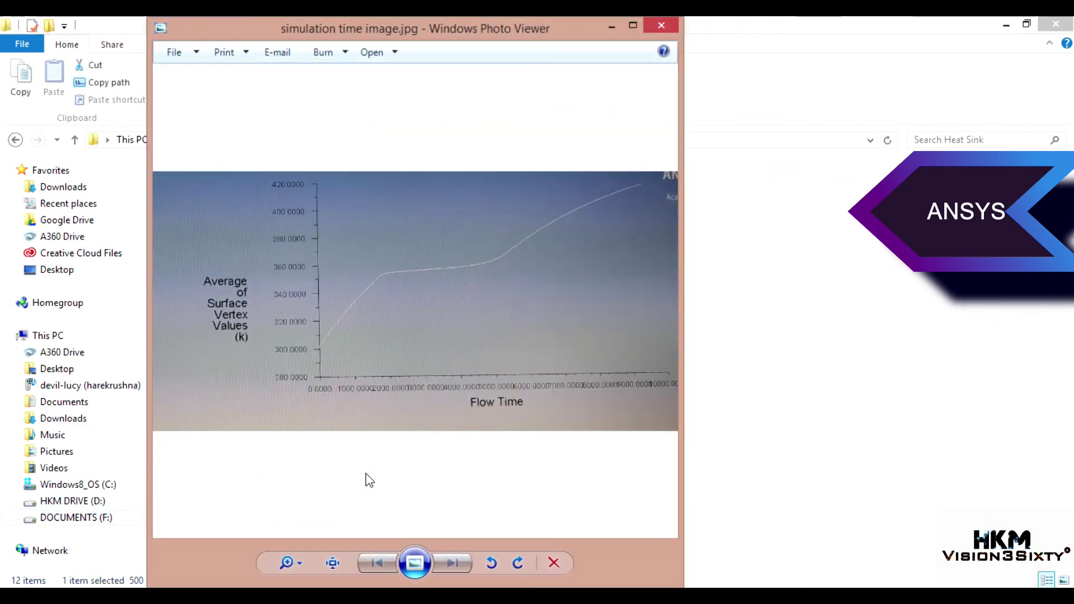
{"action": "scroll", "coordinate": [409, 386], "scroll_direction": "up", "scroll_amount": 1}
{"action": "scroll", "coordinate": [422, 391], "scroll_direction": "down", "scroll_amount": 1}
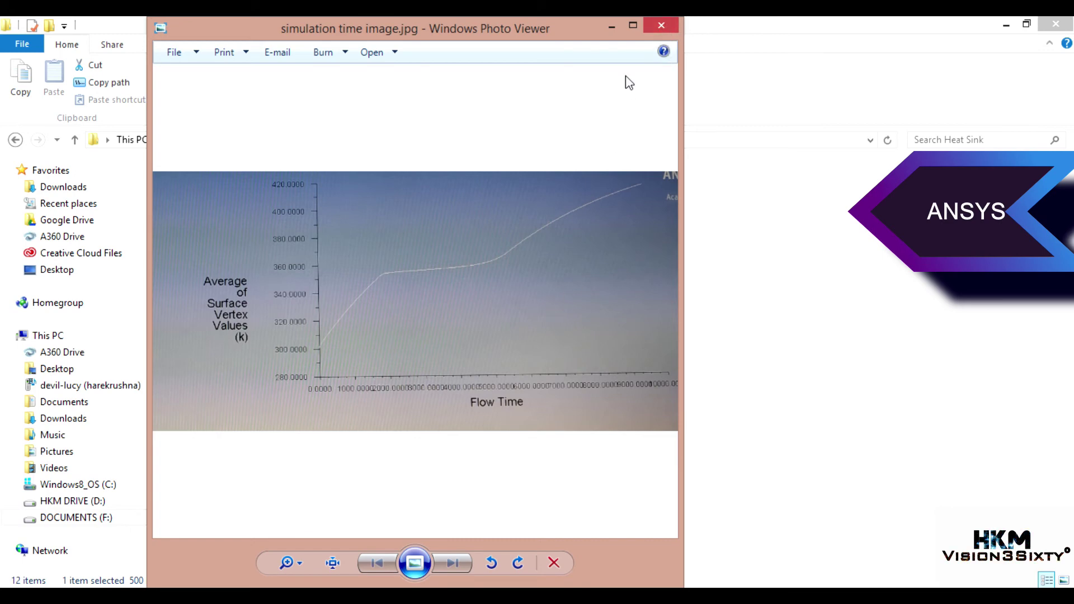
{"action": "left_click", "coordinate": [657, 29]}
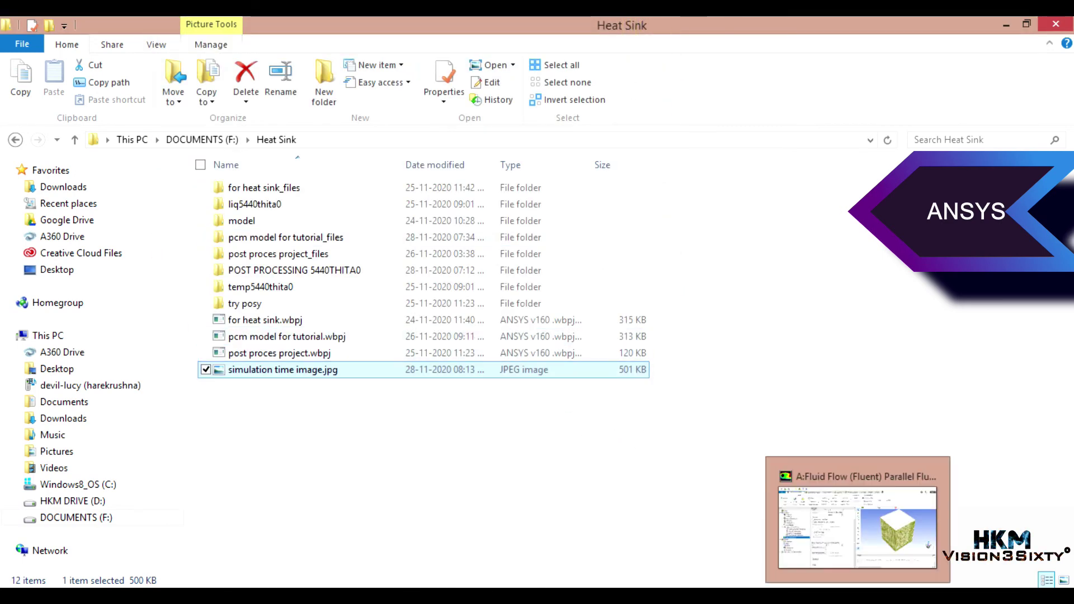
Step: Return to Fluent and start the transient calculation
{"action": "left_click", "coordinate": [819, 548]}
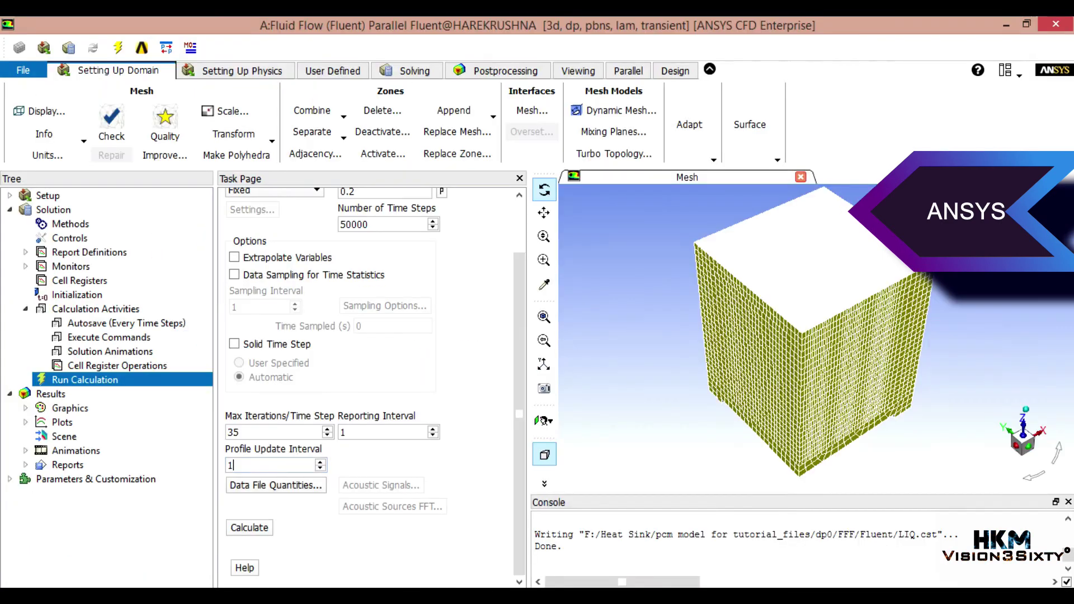
{"action": "left_click", "coordinate": [251, 530]}
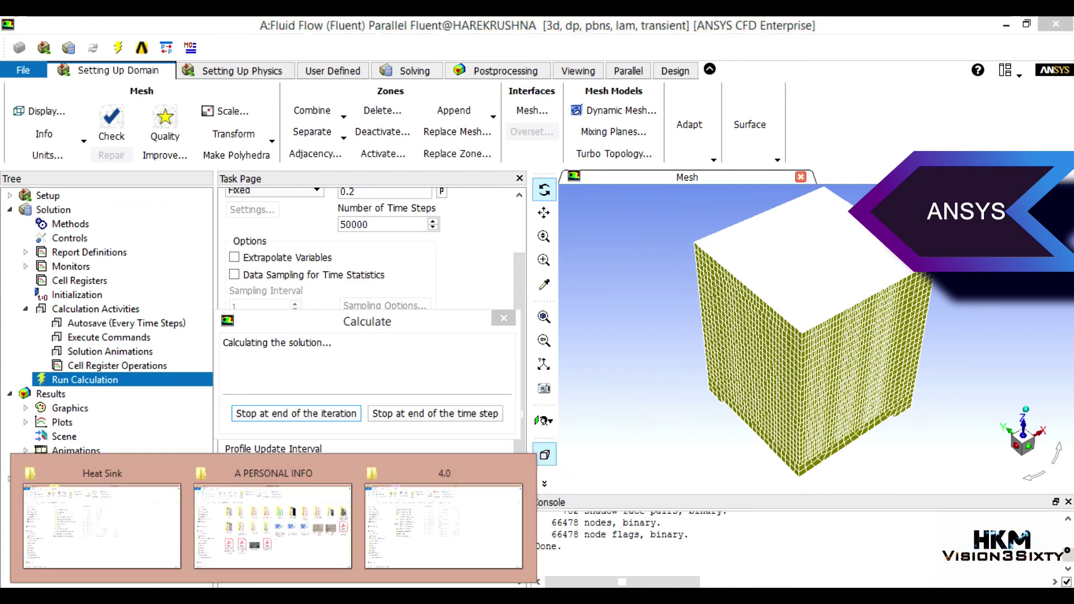
{"action": "left_click", "coordinate": [137, 552]}
{"action": "left_click", "coordinate": [329, 475]}
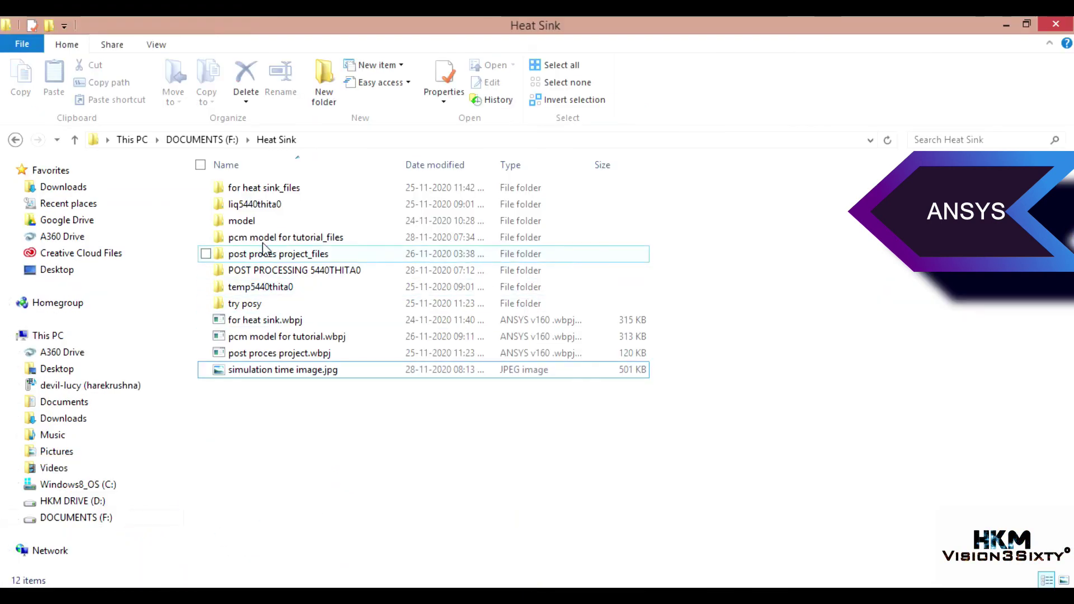
{"action": "double_click", "coordinate": [257, 205]}
{"action": "scroll", "coordinate": [366, 461], "scroll_direction": "down", "scroll_amount": 3}
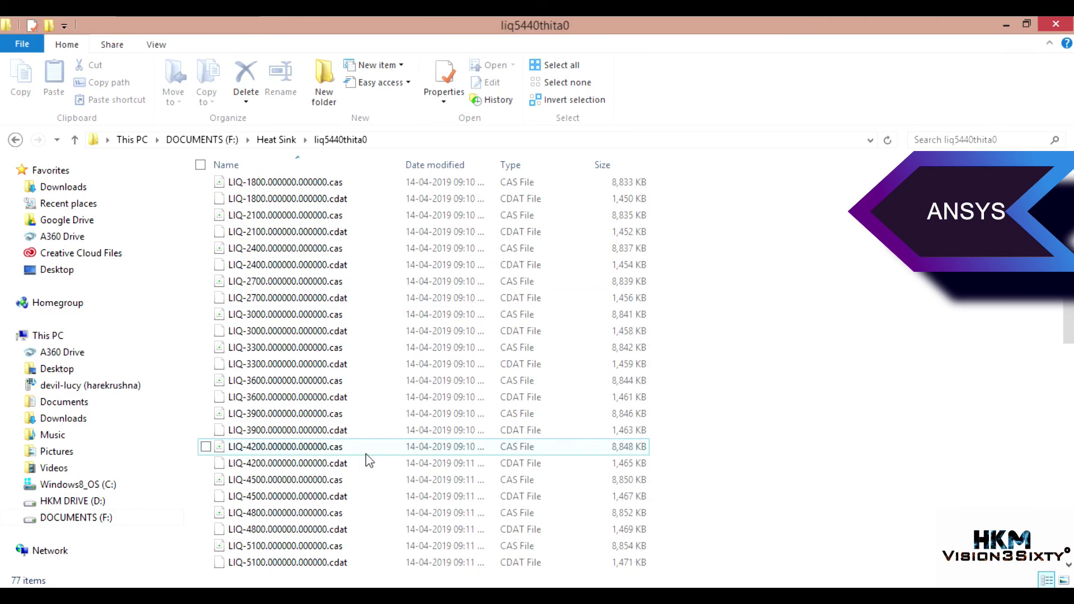
{"action": "mouse_move", "coordinate": [1067, 345]}
{"action": "left_mouse_down"}
{"action": "mouse_move", "coordinate": [1068, 495]}
{"action": "mouse_move", "coordinate": [1067, 222]}
{"action": "left_mouse_up"}
{"action": "left_click", "coordinate": [277, 140]}
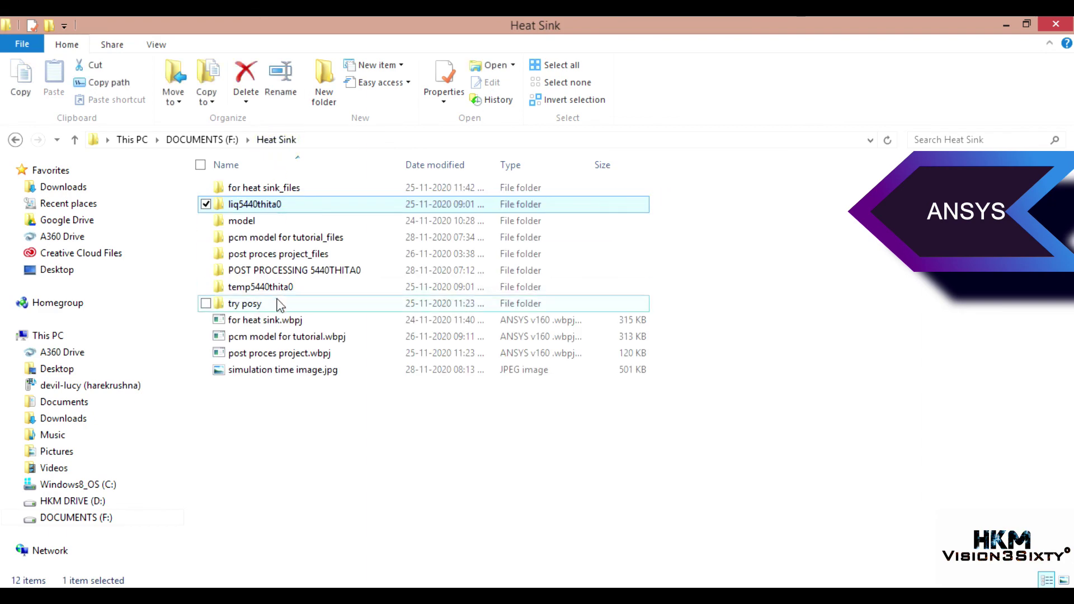
{"action": "double_click", "coordinate": [273, 286]}
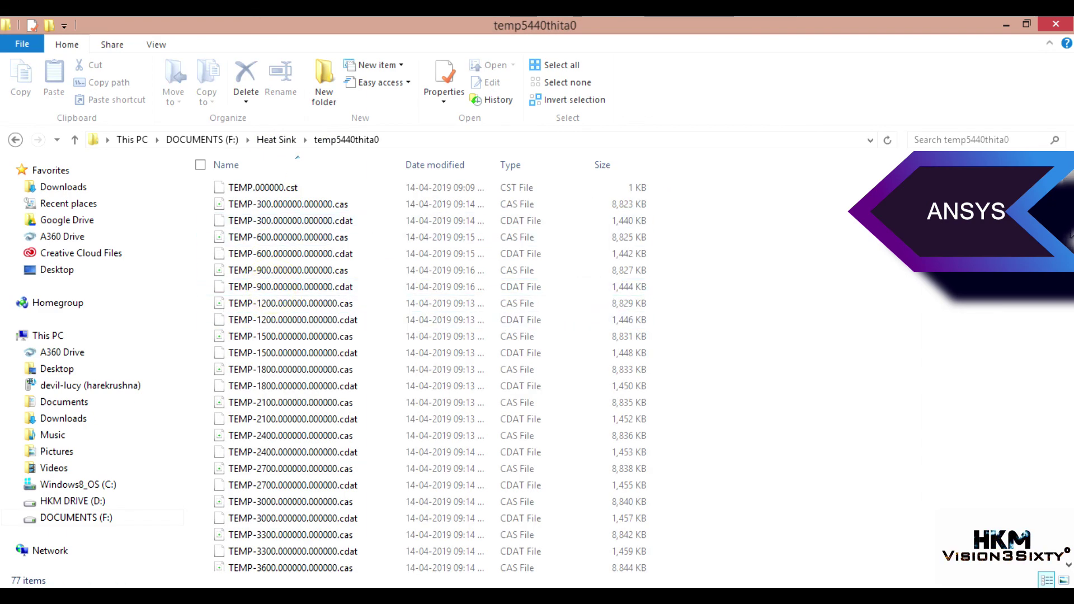
{"action": "mouse_move", "coordinate": [1068, 177]}
{"action": "left_mouse_down"}
{"action": "mouse_move", "coordinate": [1067, 327]}
{"action": "mouse_move", "coordinate": [1066, 176]}
{"action": "left_mouse_up"}
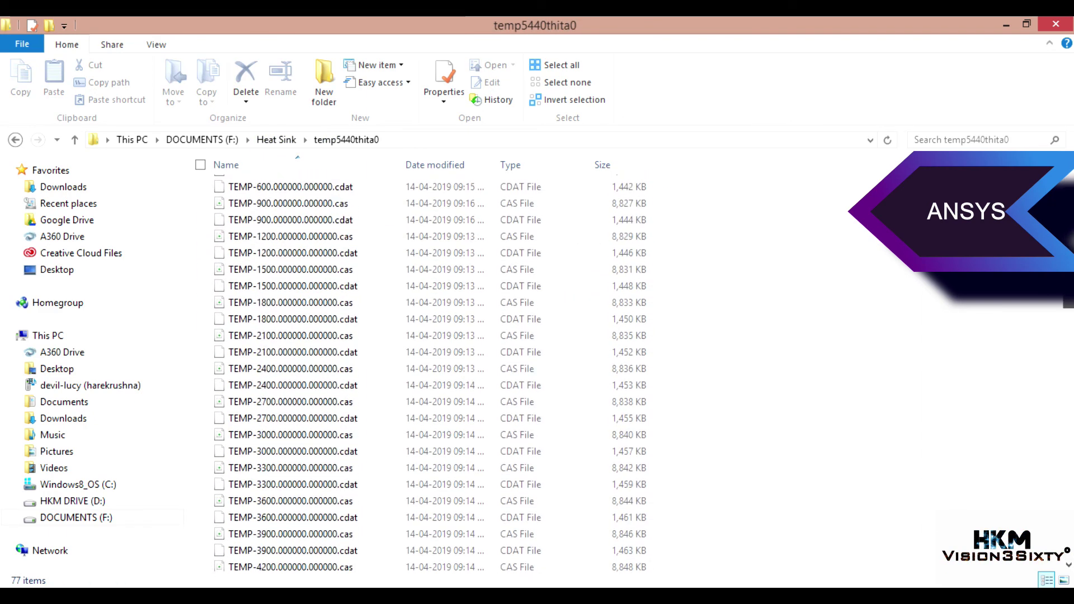
{"action": "left_click", "coordinate": [277, 141]}
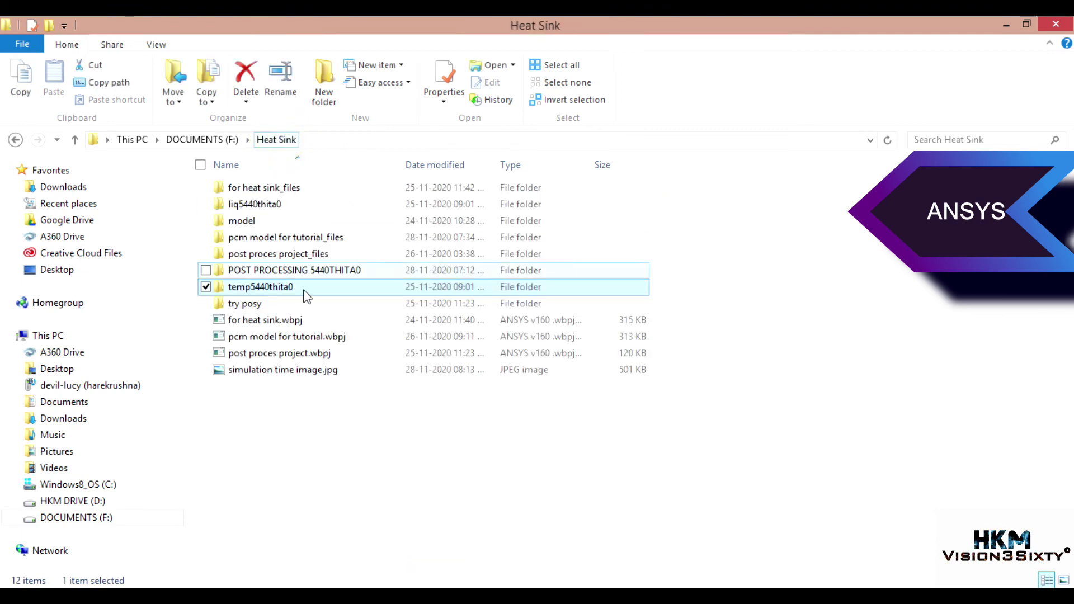
{"action": "left_click", "coordinate": [335, 502]}
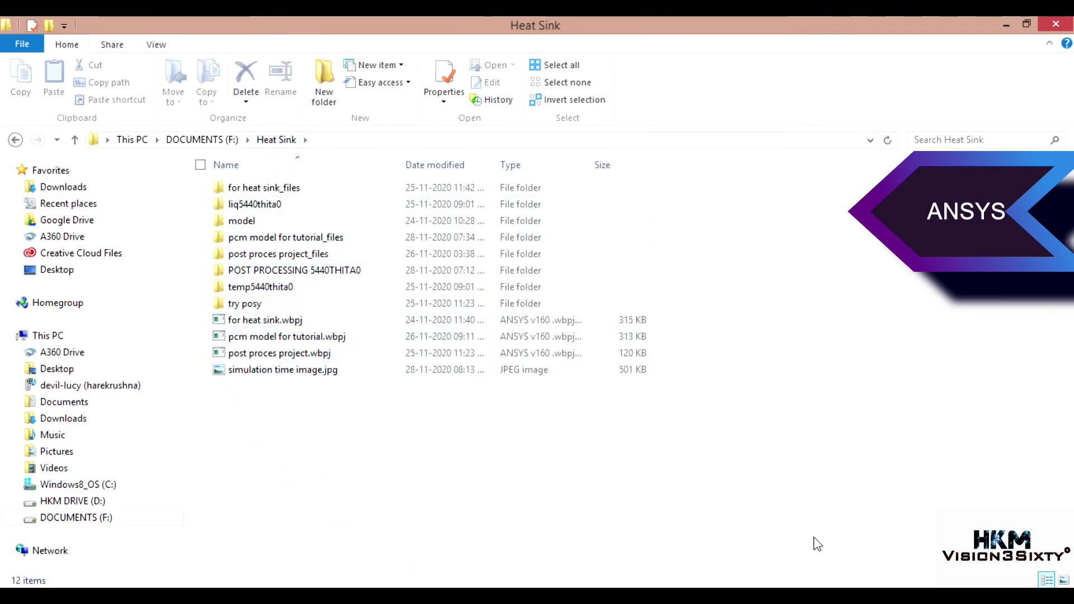
{"action": "left_click", "coordinate": [839, 520]}
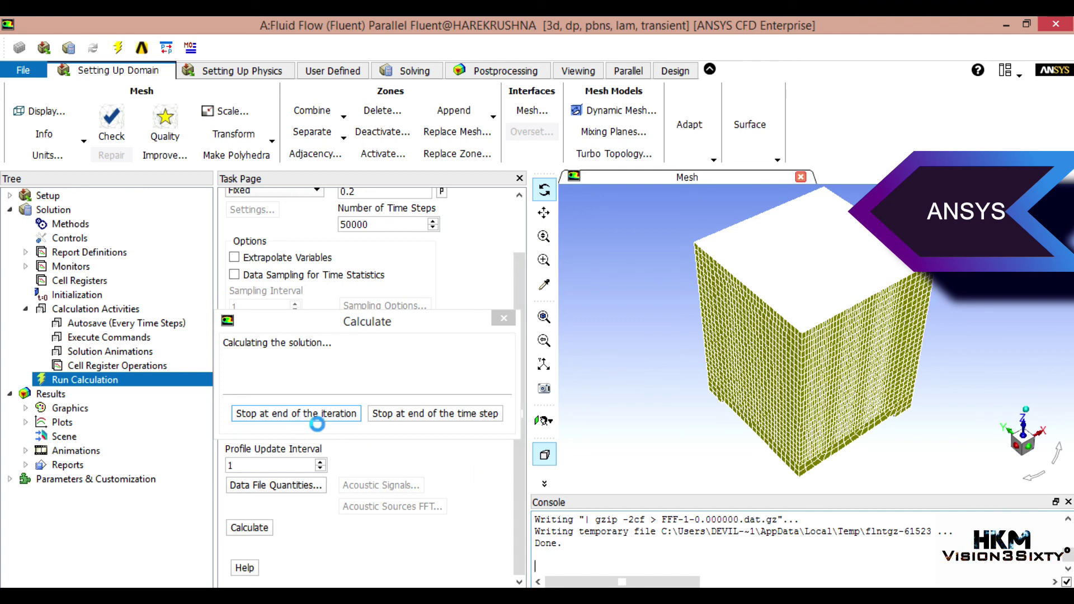
Step: Stop the calculation at the end of the time step and acknowledge the file-writing error
{"action": "left_click", "coordinate": [448, 414]}
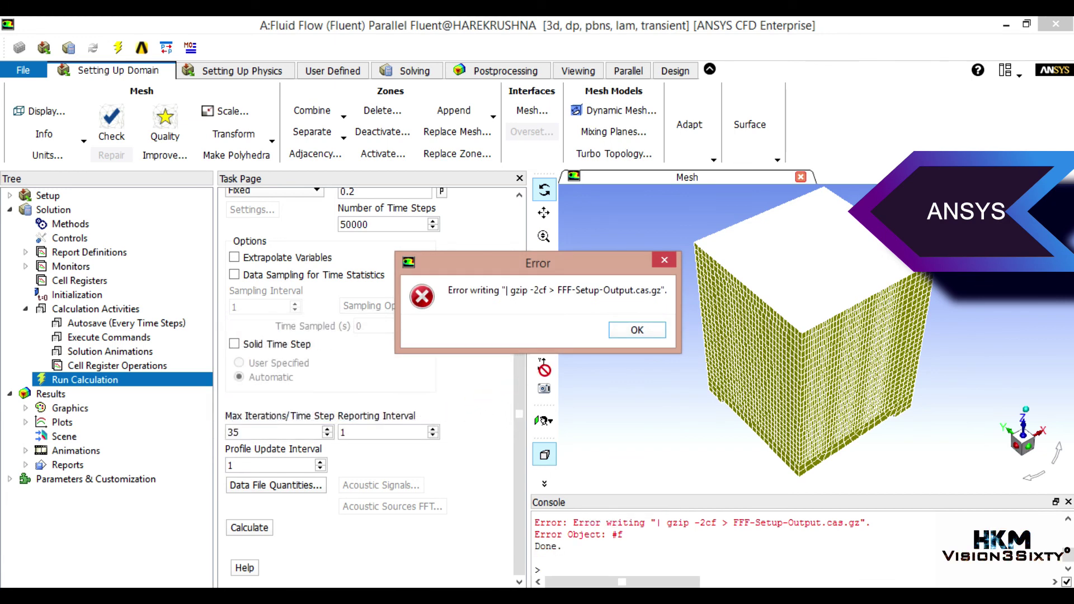
{"action": "left_click", "coordinate": [635, 333]}
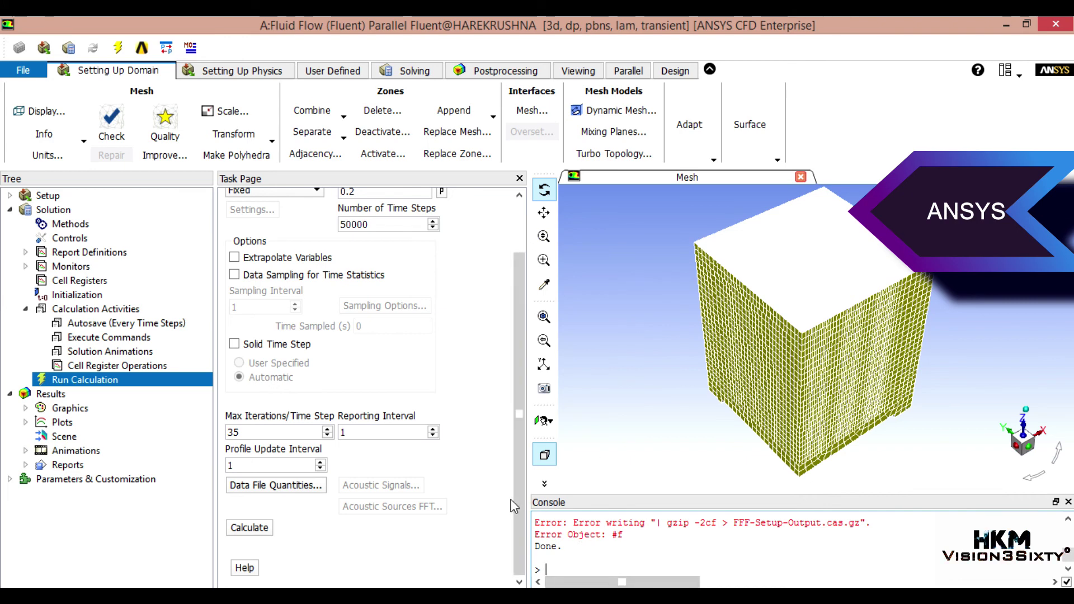